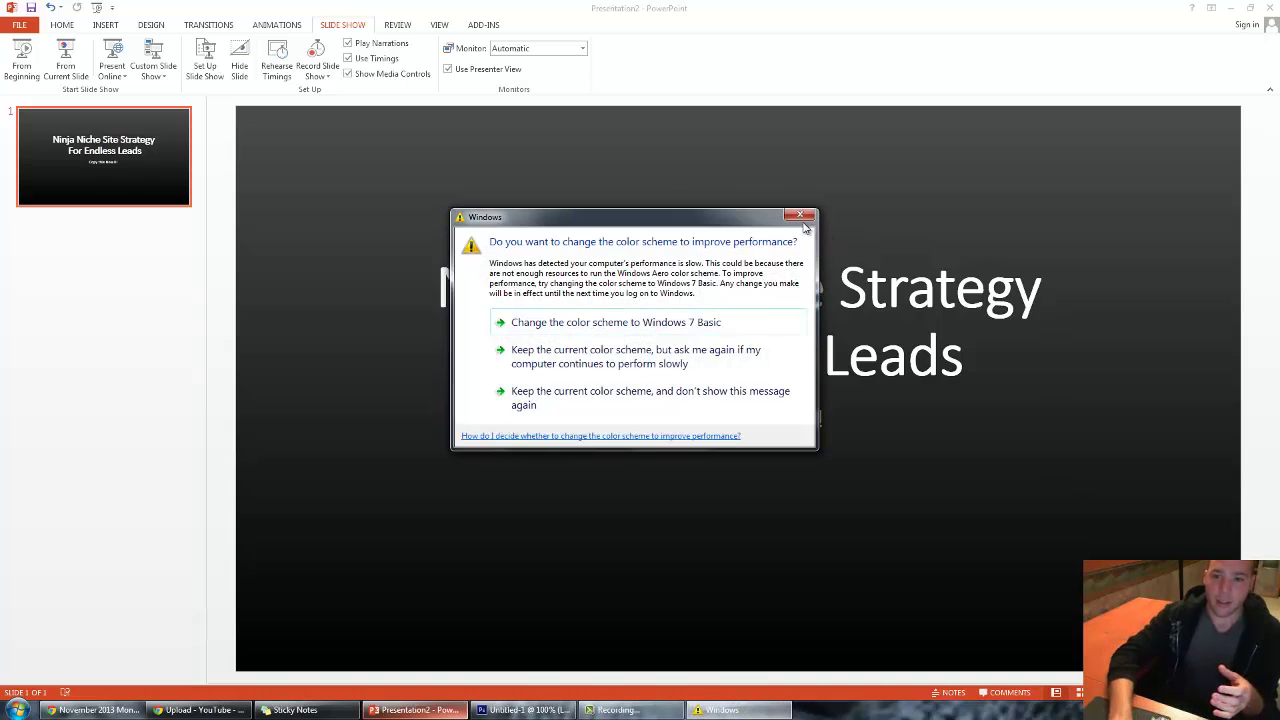
# - Close the Windows colour-scheme prompt covering the 'Ninja Niche Site Strategy For Endless Leads' title slide
pyautogui.click(801, 215)
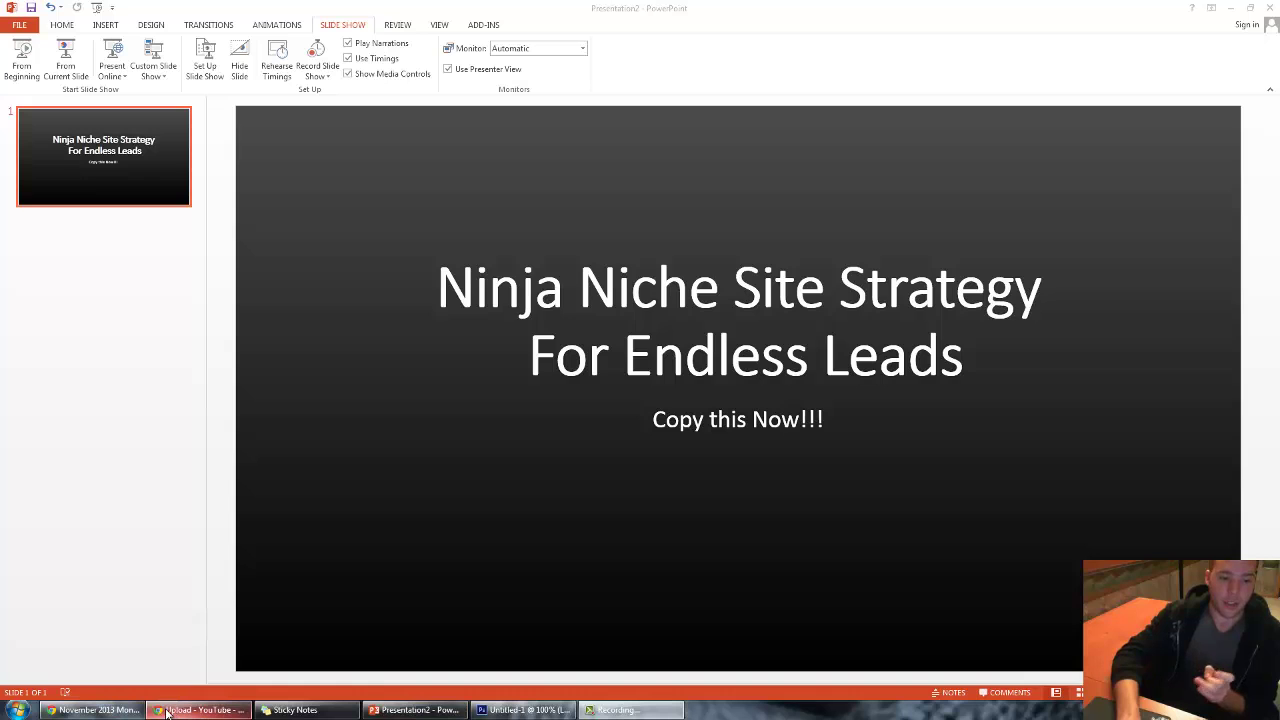
# - Bring Chrome forward on the cascader.co post and highlight 'make-money-online-free' in its address
pyautogui.click(92, 710)
pyautogui.click(1052, 8)
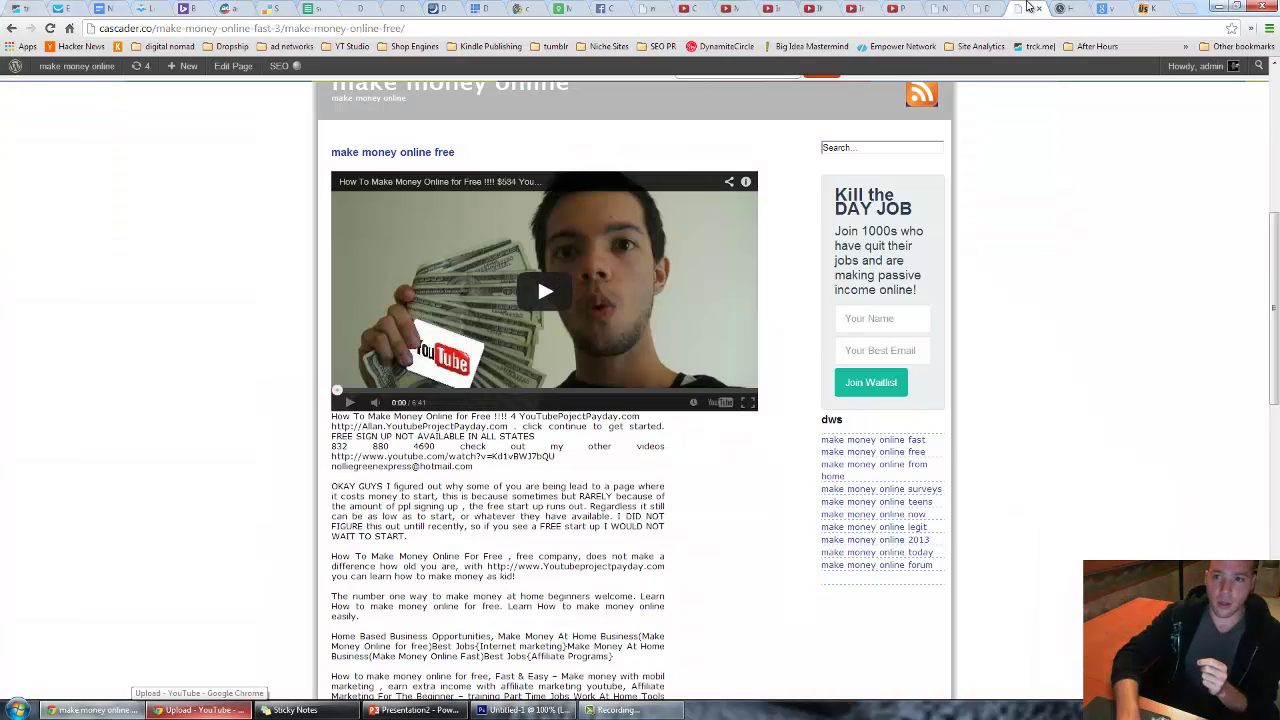
pyautogui.scroll(5, 777, 230)
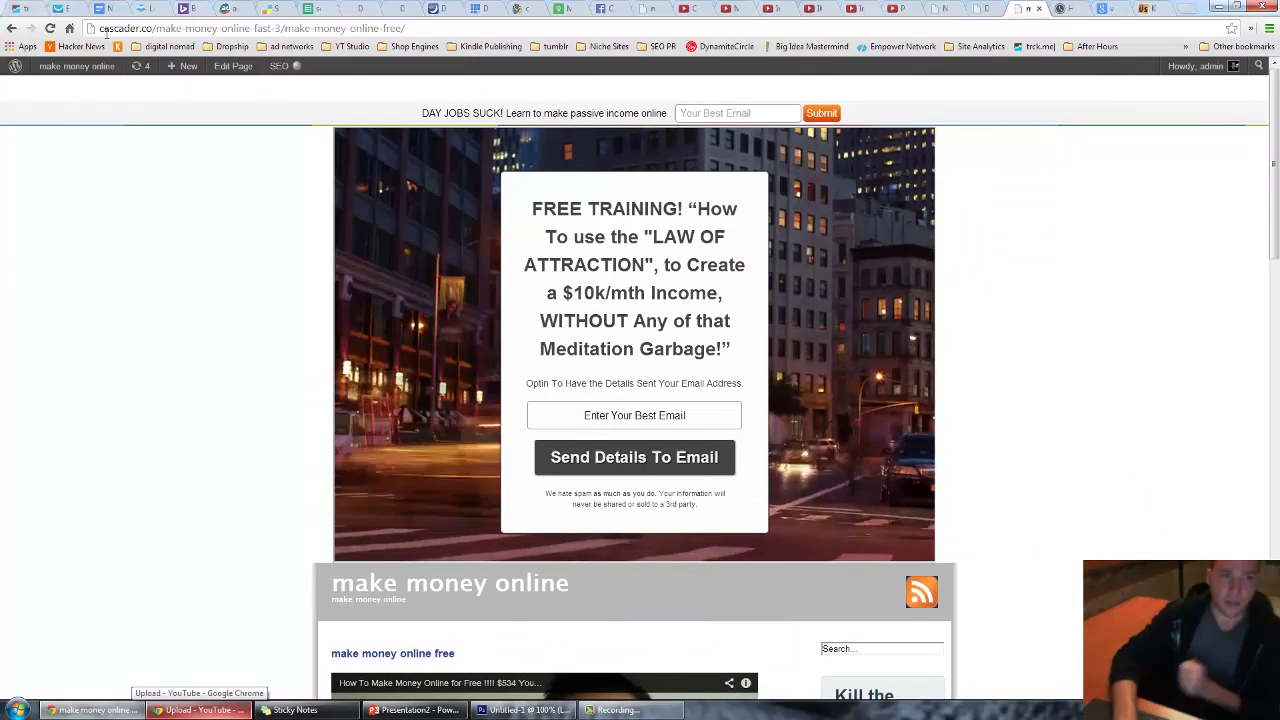
pyautogui.click(50, 28)
pyautogui.moveTo(113, 30); pyautogui.dragTo(404, 29)
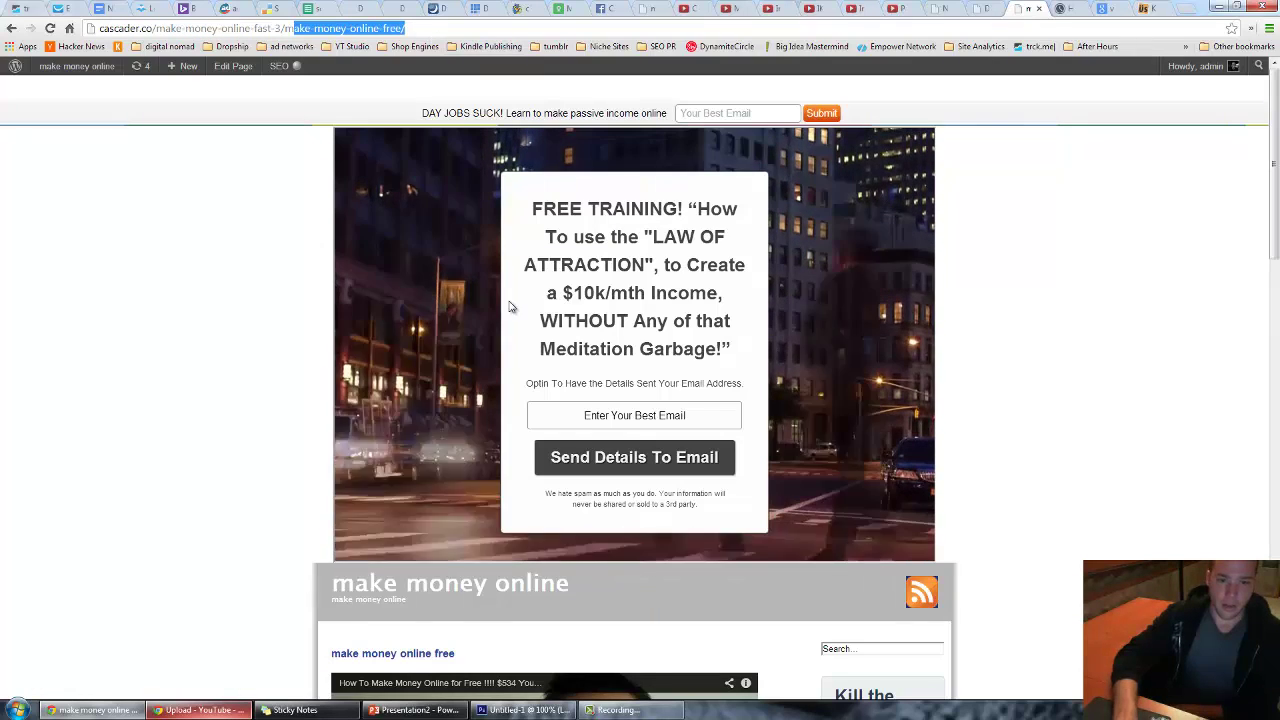
# - Open the footer Sitemap link in a new background tab
pyautogui.scroll(-20, 547, 285)
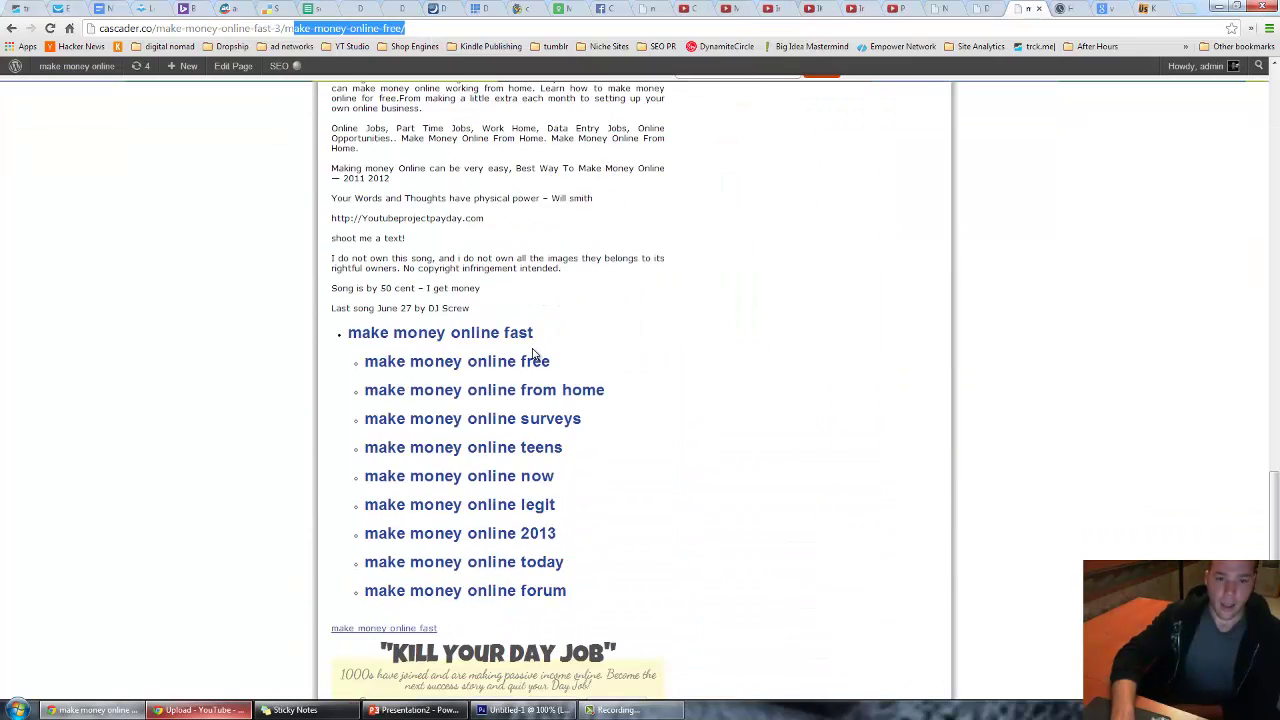
pyautogui.rightClick(489, 687)
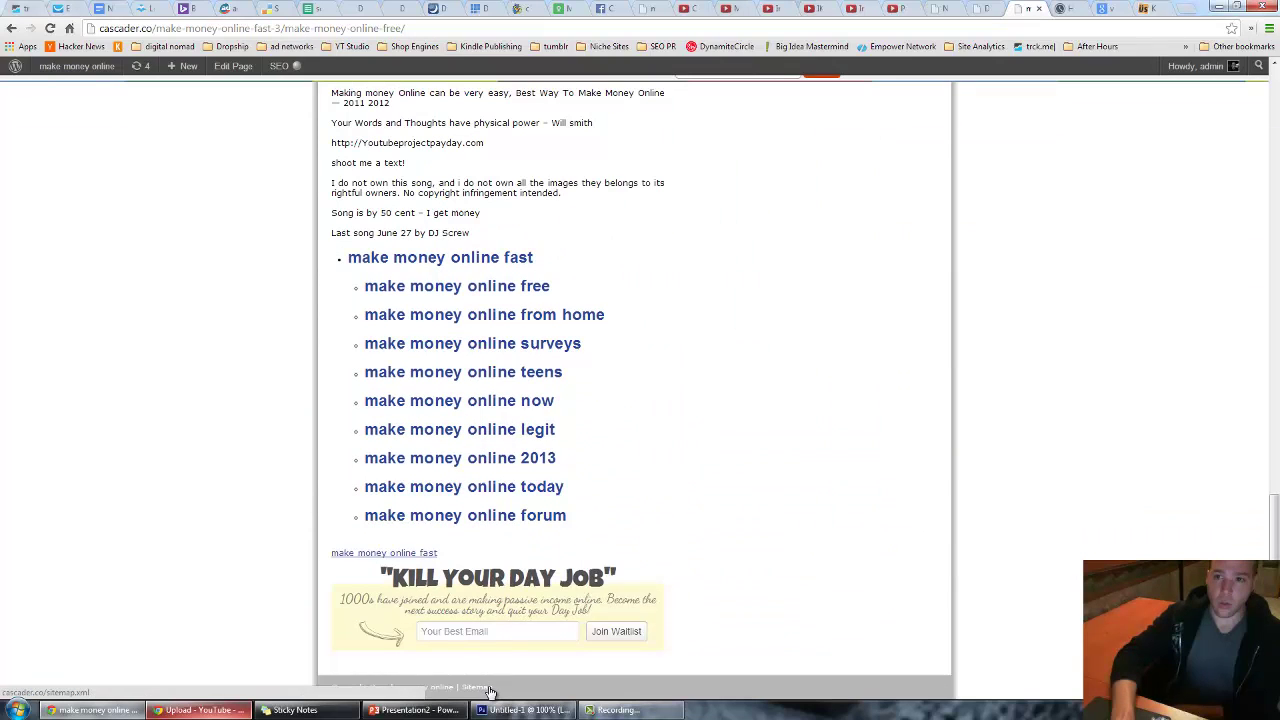
pyautogui.click(550, 554)
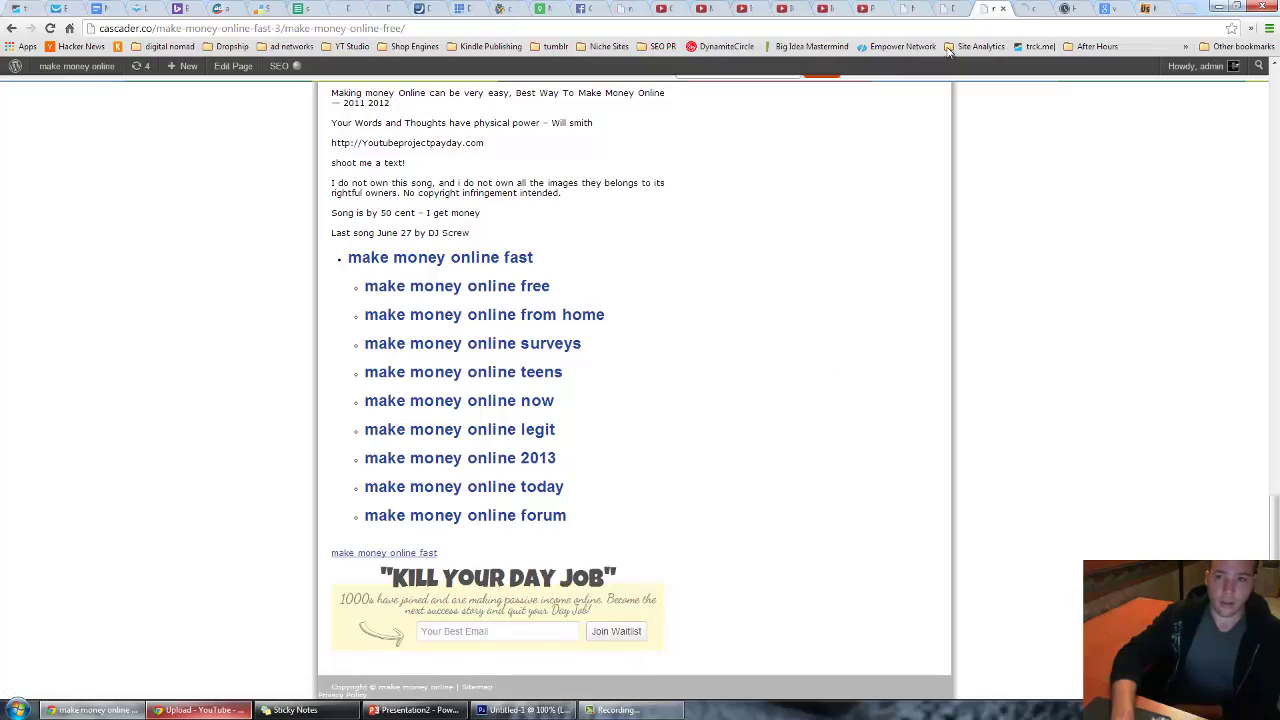
# - Scroll to the bottom of cascader.co/sitemap.xml and highlight a run of generated subpage entries
pyautogui.click(1025, 8)
pyautogui.scroll(-10, 578, 264)
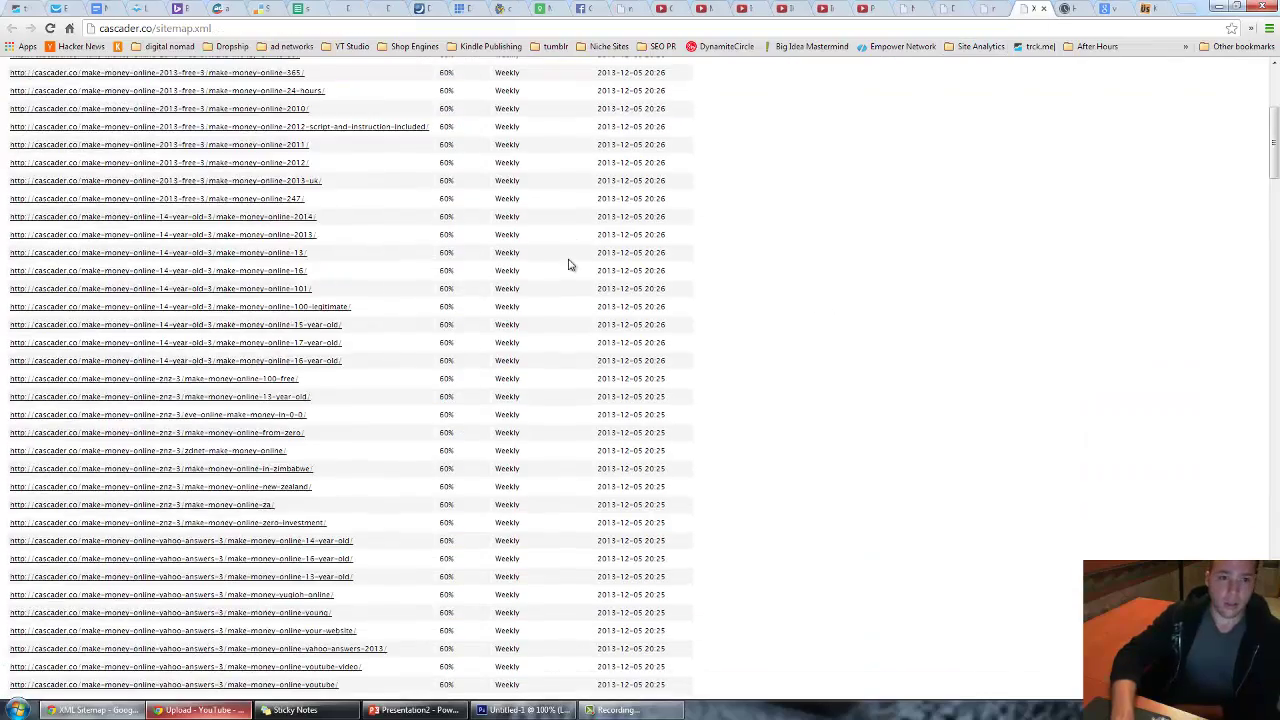
pyautogui.scroll(-20, 568, 264)
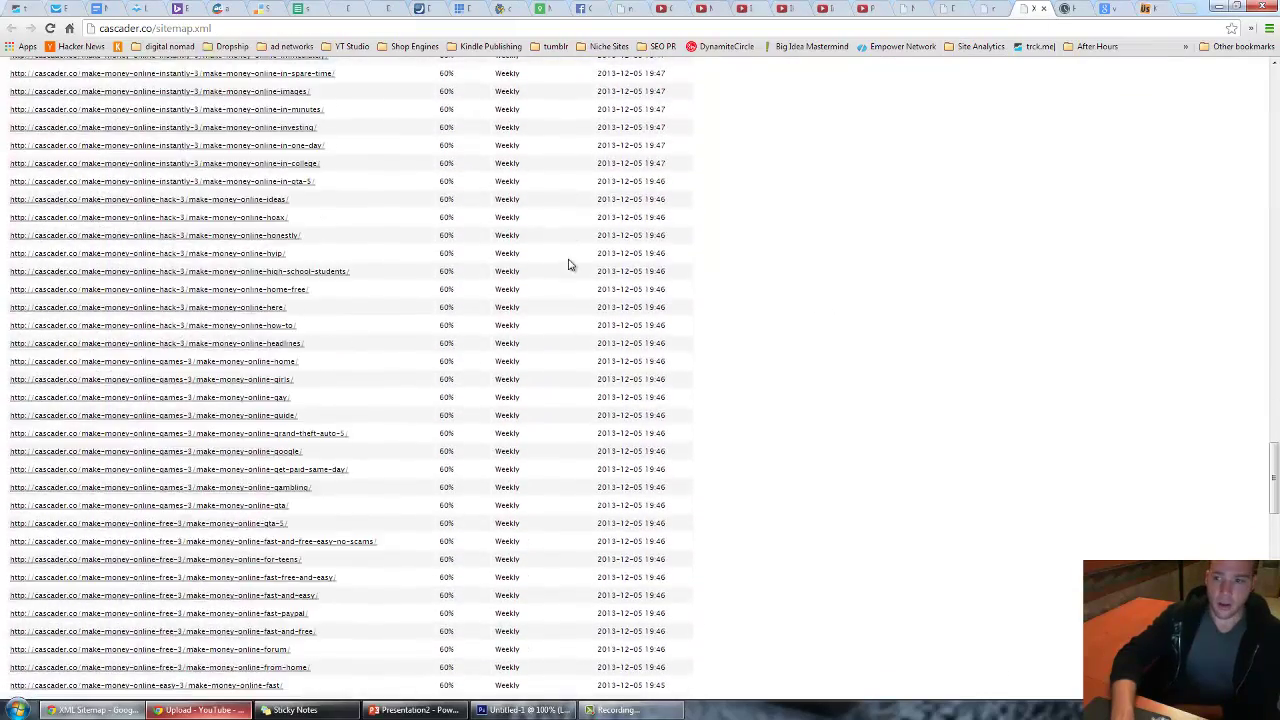
pyautogui.scroll(-10, 568, 264)
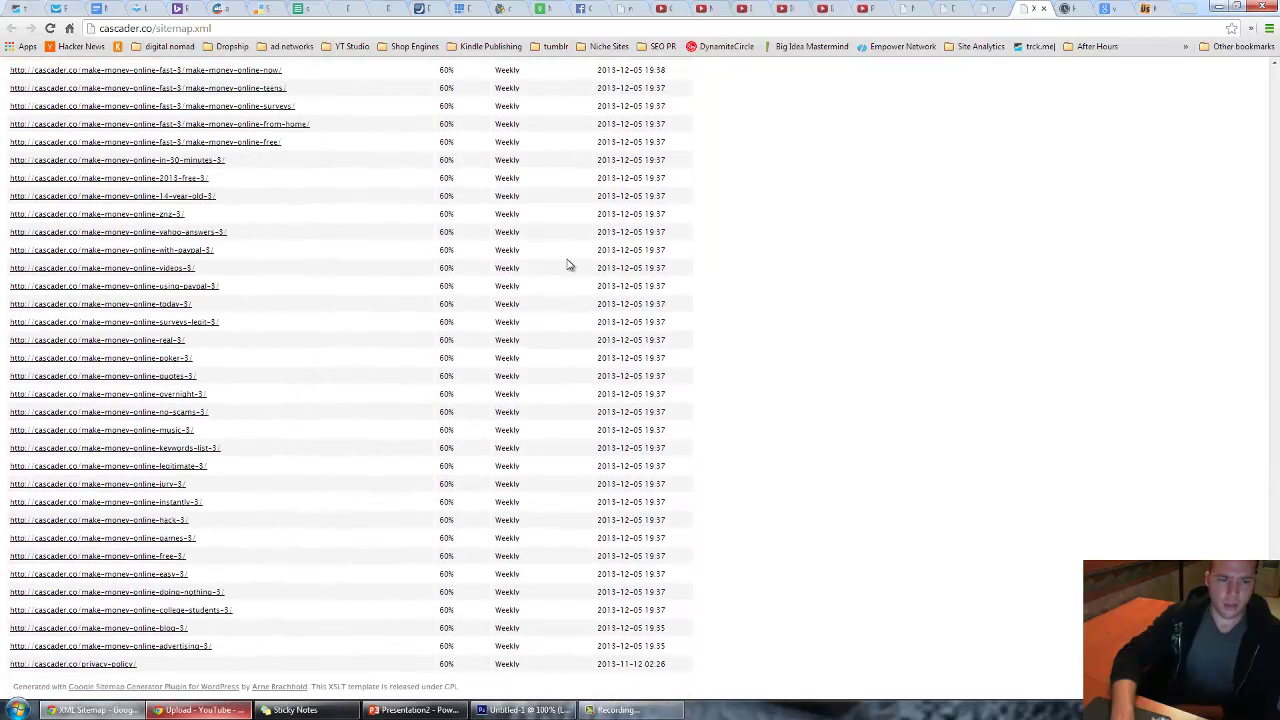
pyautogui.moveTo(322, 632); pyautogui.dragTo(160, 248)
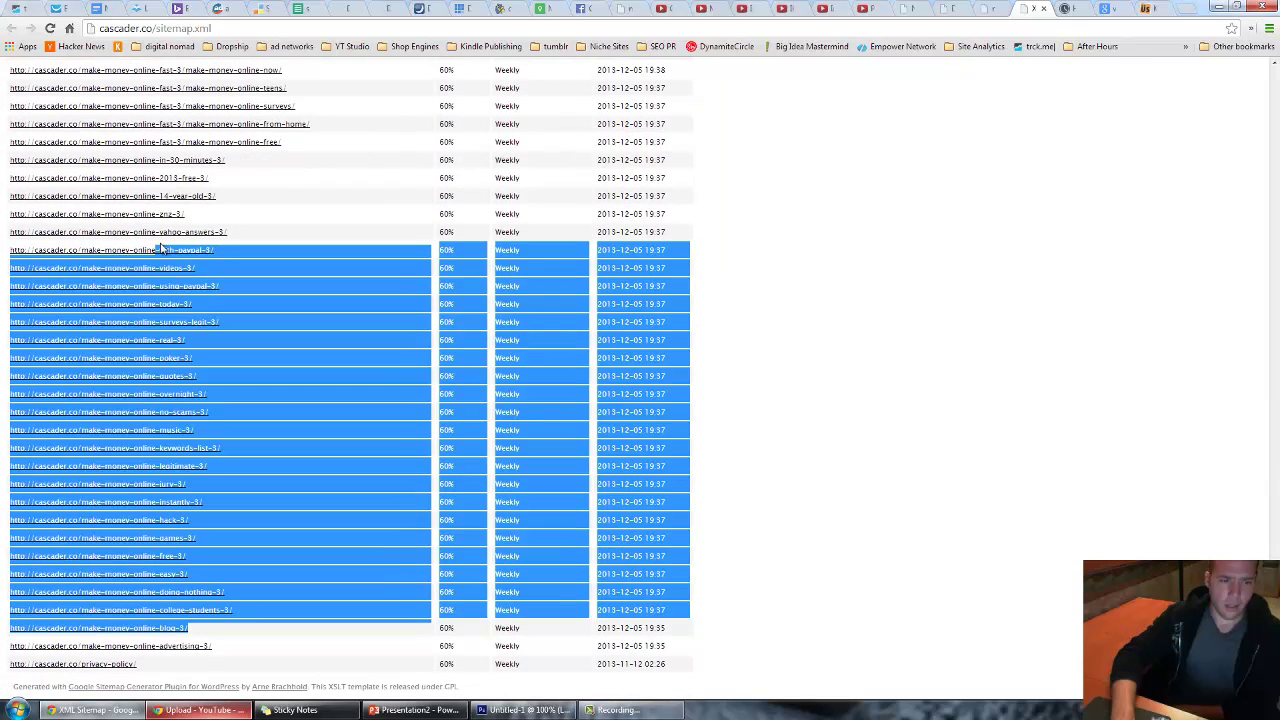
pyautogui.click(862, 218)
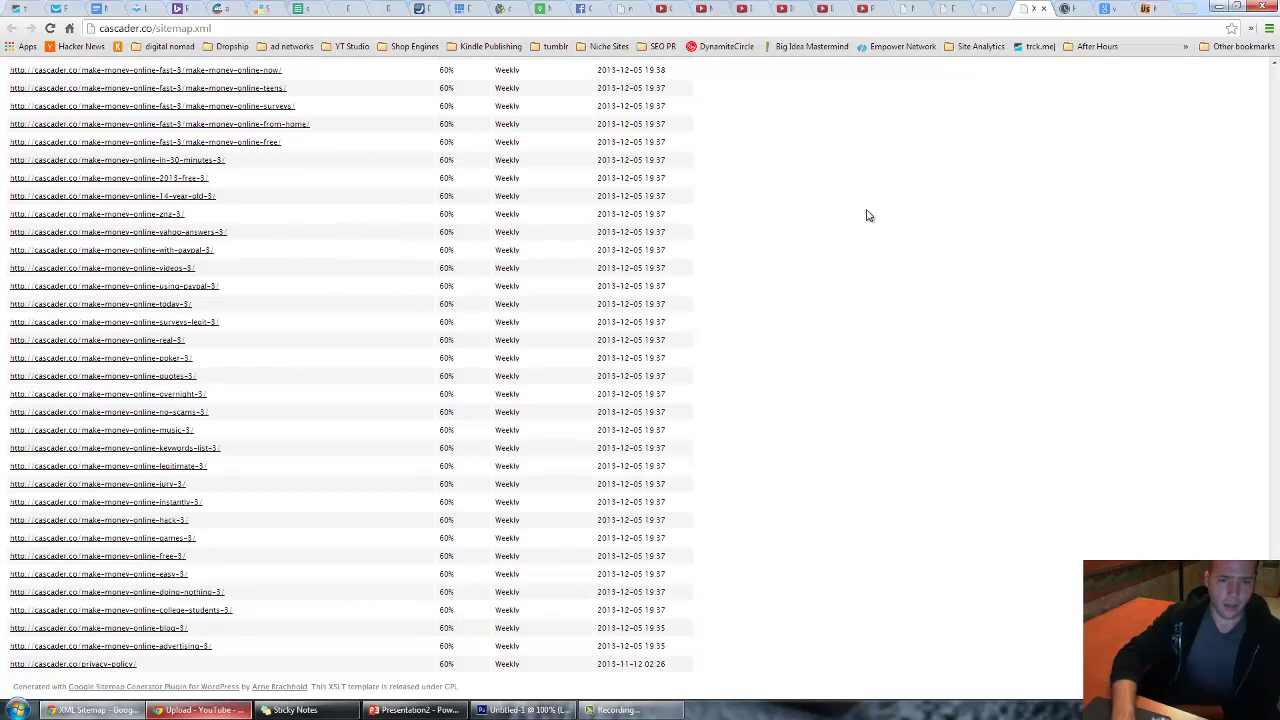
# - Close the sitemap tab and browse the post, leaving the opt-in email field empty
pyautogui.click(1043, 11)
pyautogui.scroll(3, 560, 385)
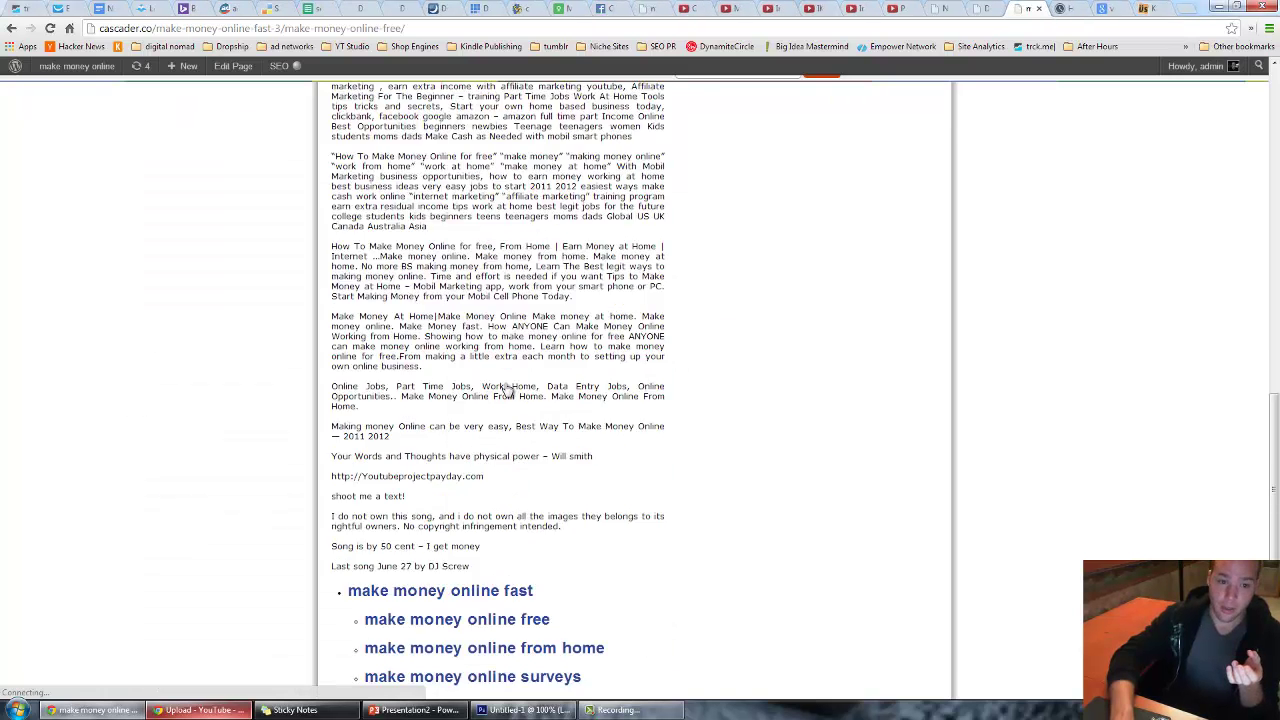
pyautogui.scroll(-3, 508, 390)
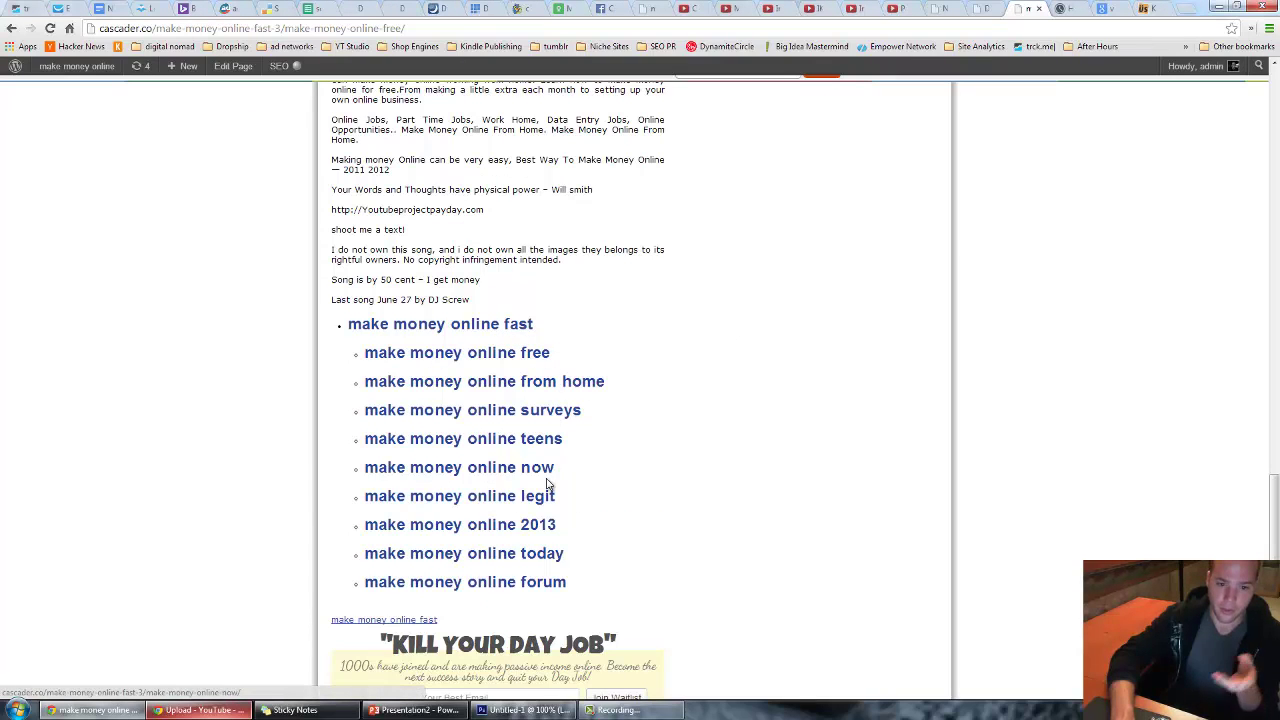
pyautogui.scroll(-1, 540, 580)
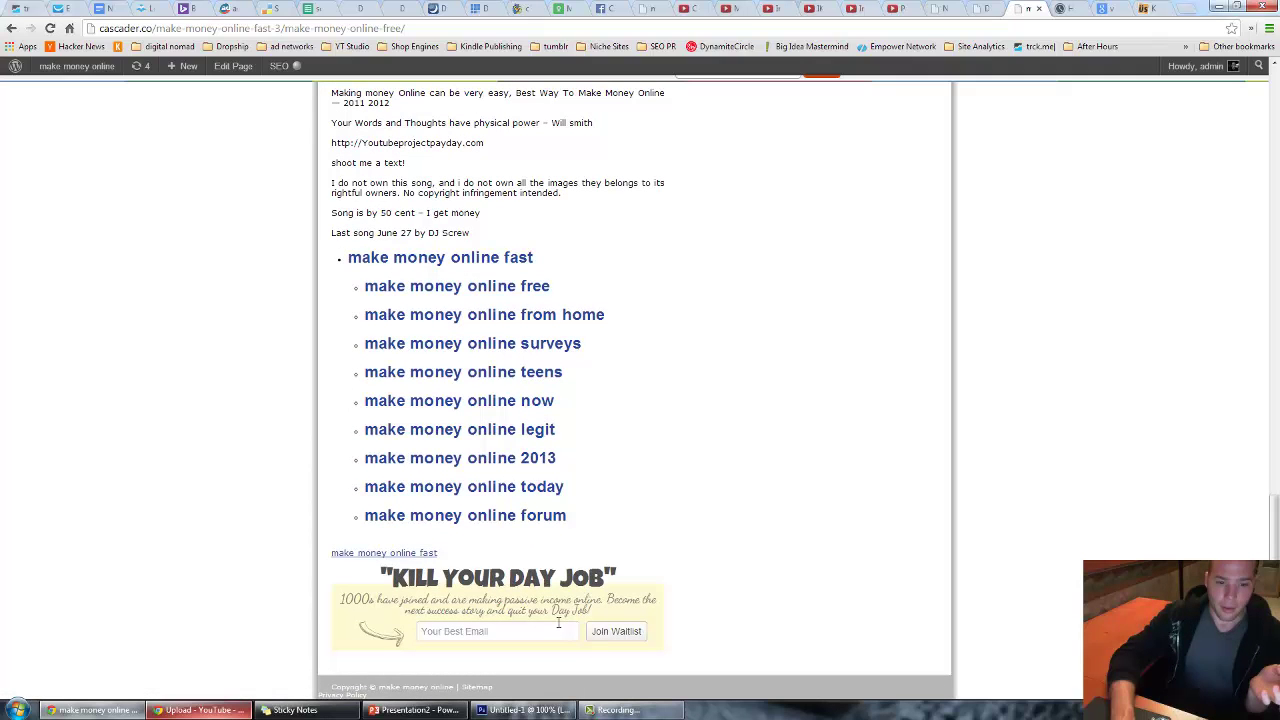
pyautogui.scroll(20, 528, 631)
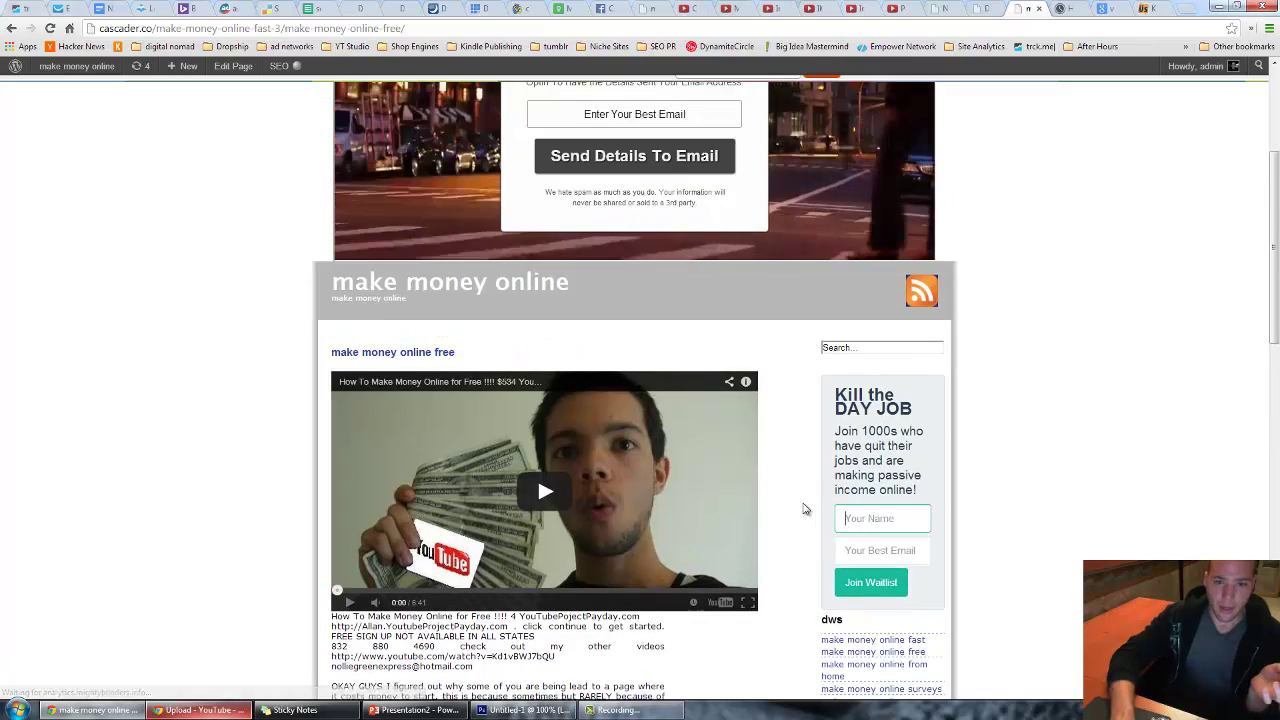
pyautogui.scroll(3, 876, 511)
pyautogui.click(655, 416)
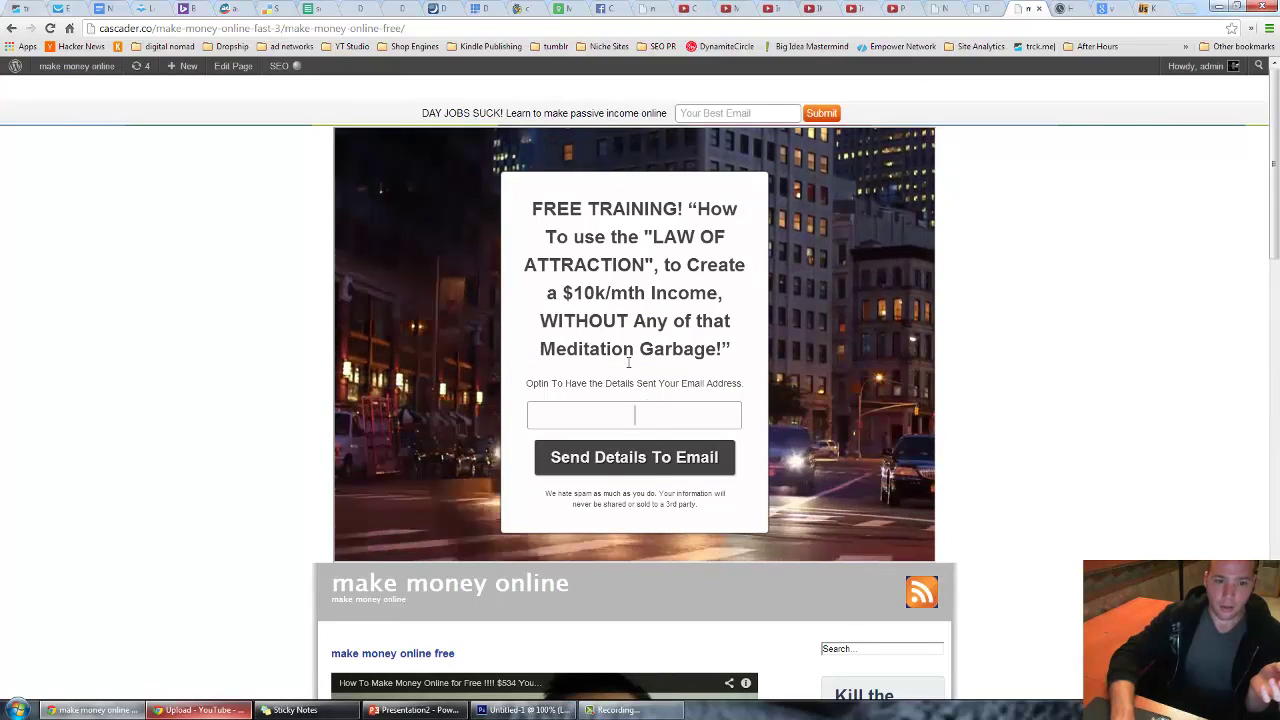
pyautogui.click(907, 513)
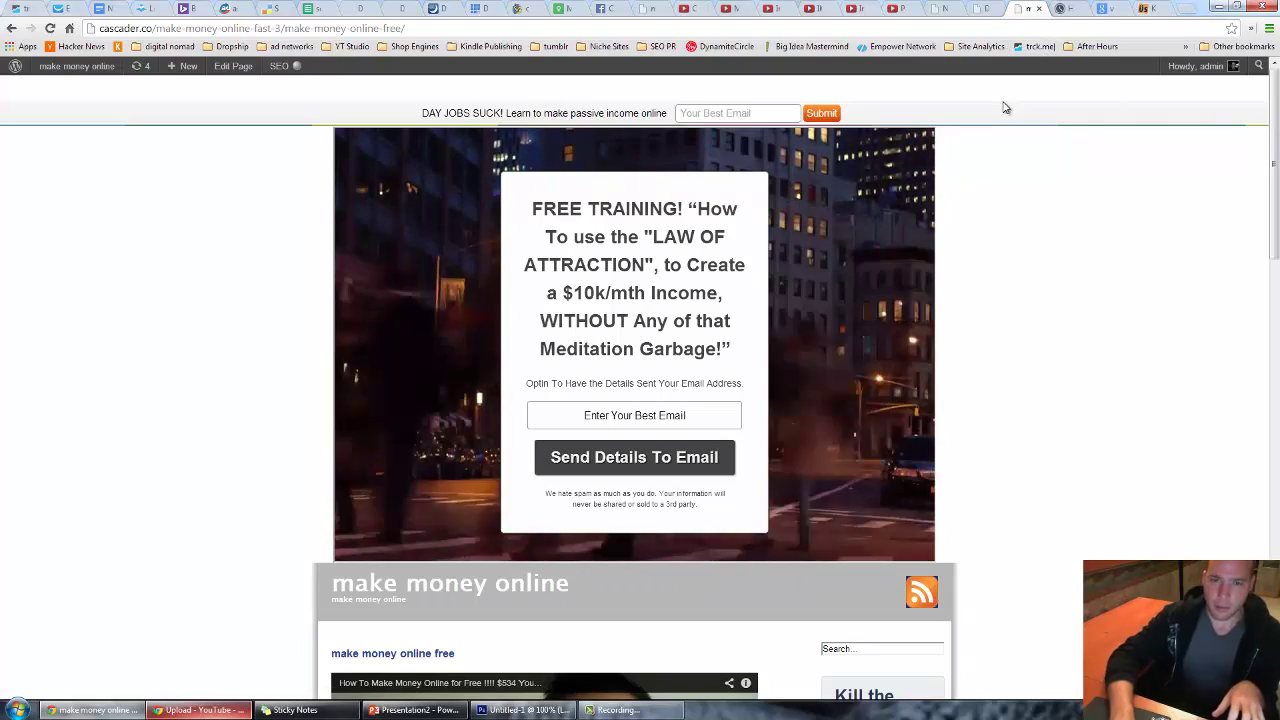
# - Scroll through the post and highlight, then clear, its description text
pyautogui.scroll(-3, 760, 271)
pyautogui.scroll(-2, 789, 304)
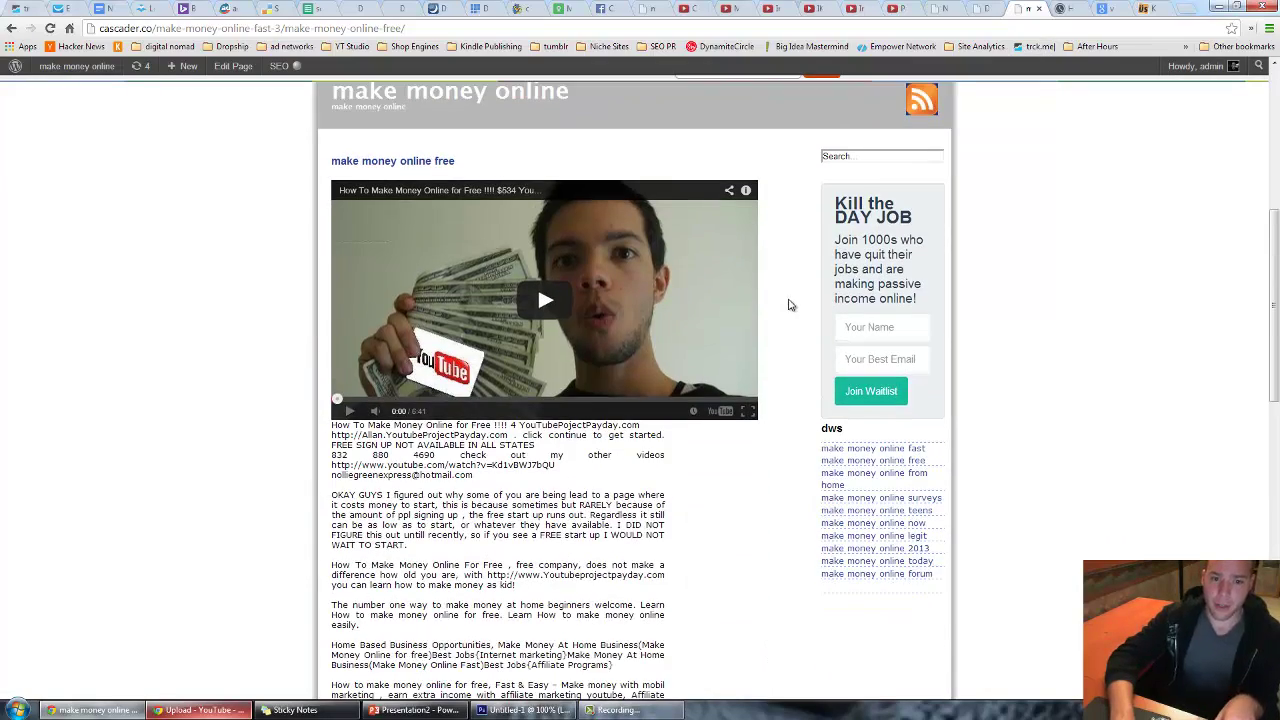
pyautogui.scroll(-6, 565, 300)
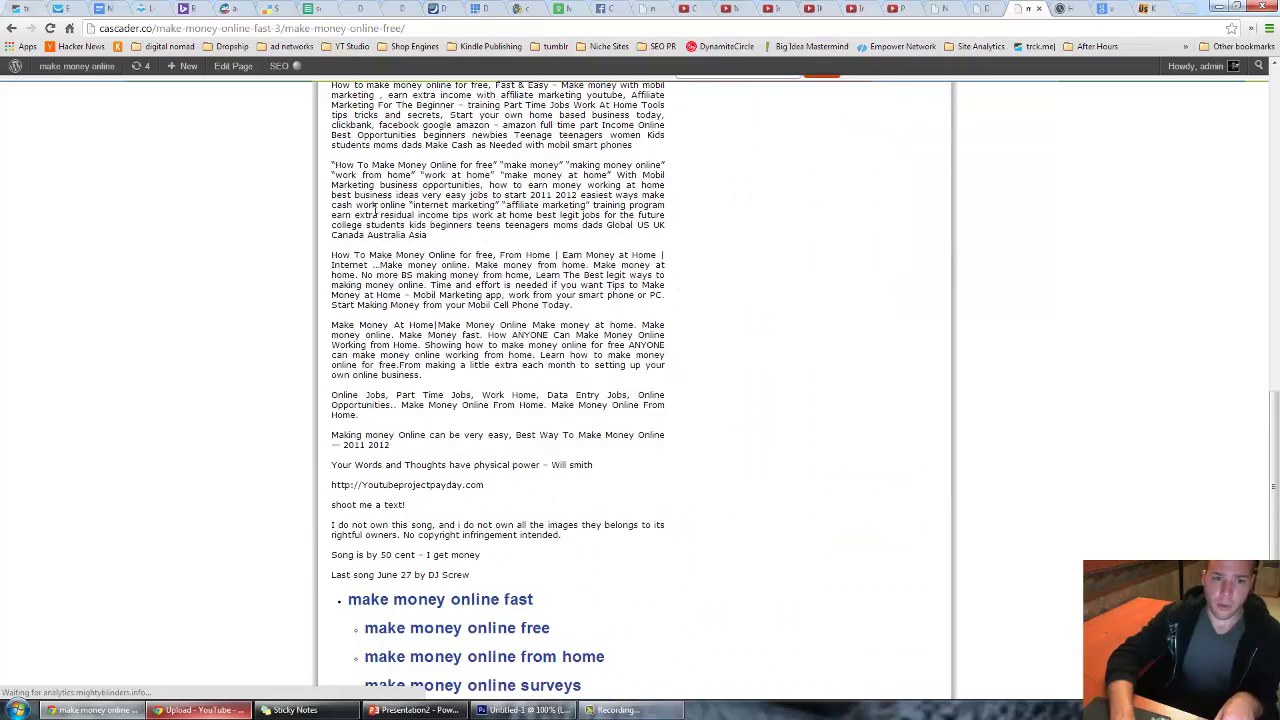
pyautogui.moveTo(375, 210); pyautogui.dragTo(513, 366)
pyautogui.scroll(-3, 522, 451)
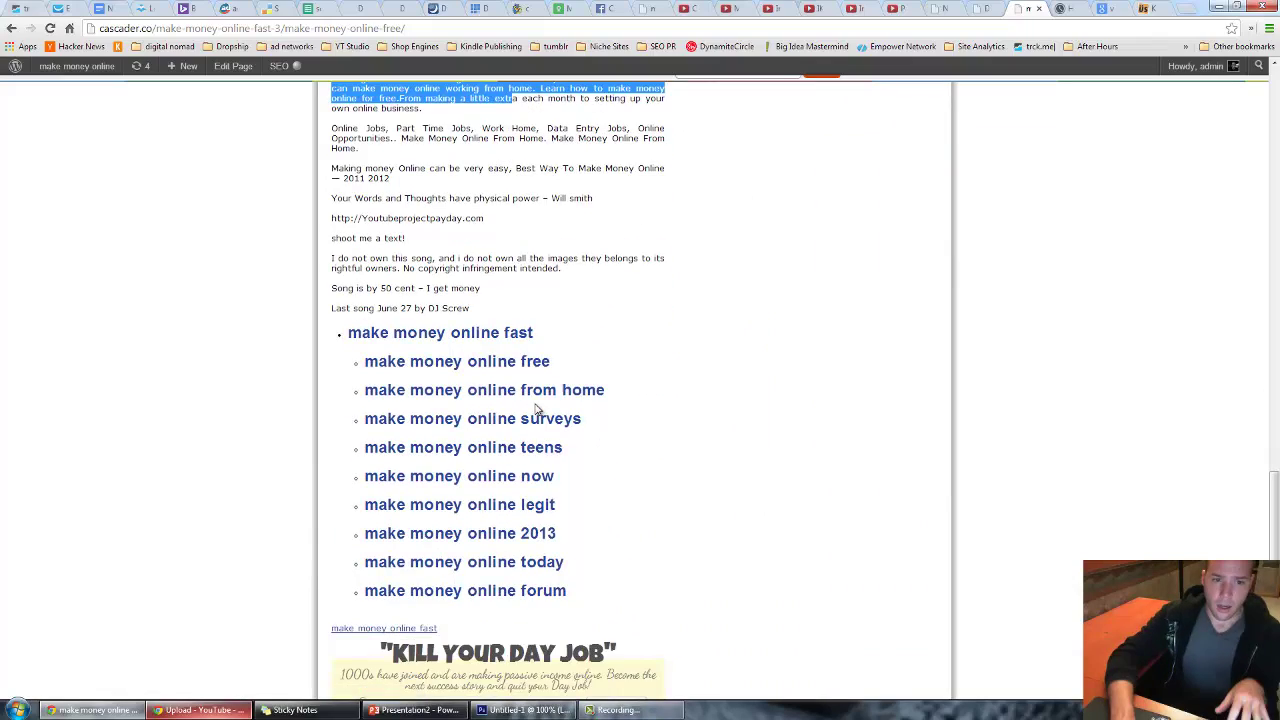
pyautogui.scroll(6, 537, 408)
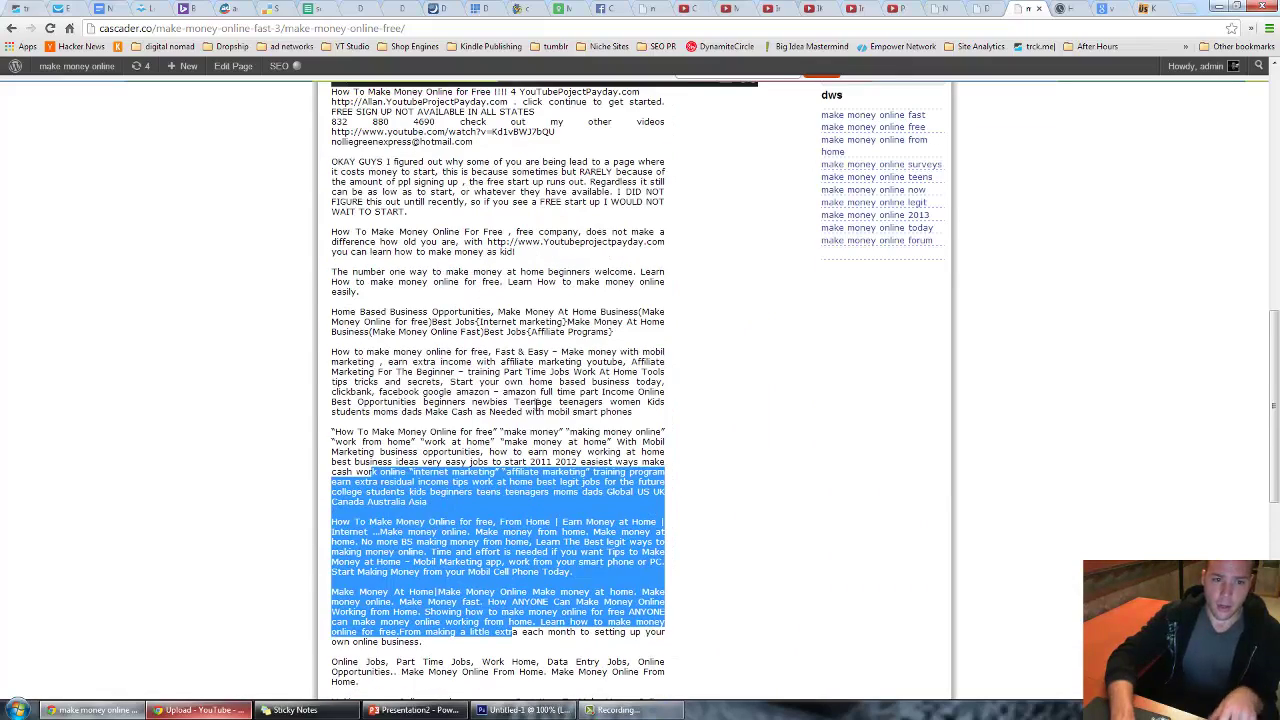
pyautogui.scroll(2, 537, 405)
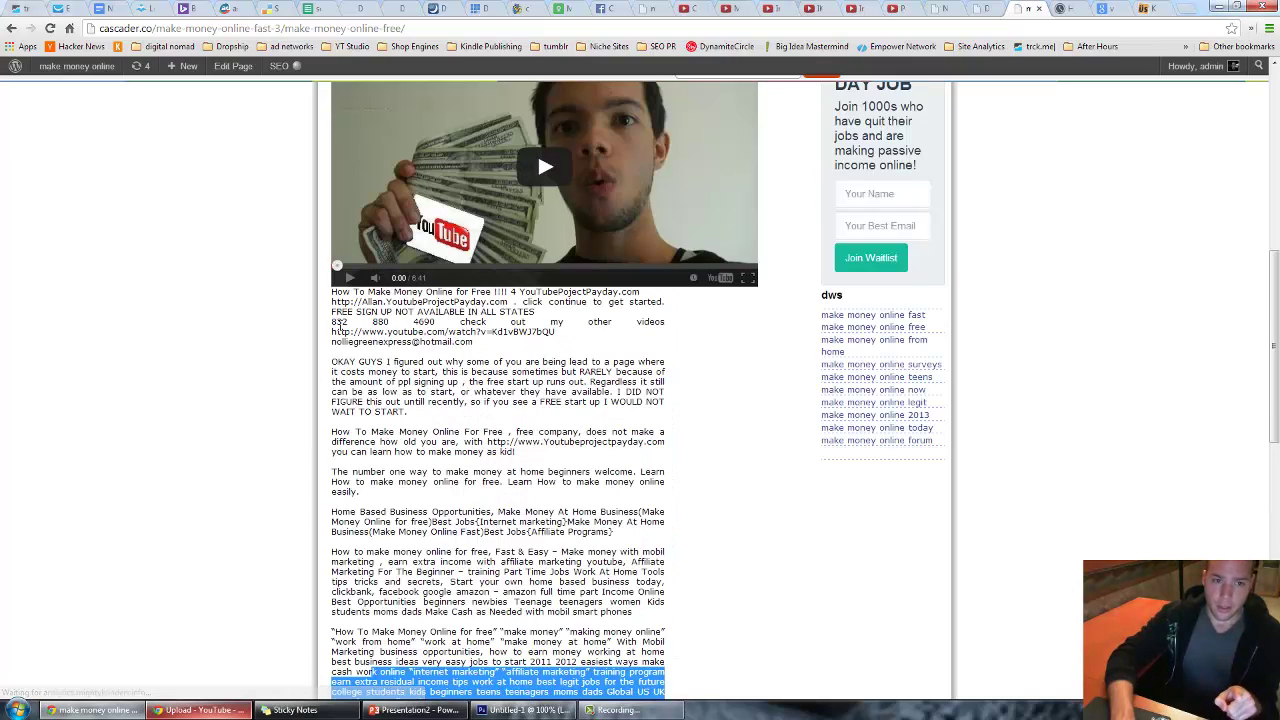
pyautogui.moveTo(337, 341); pyautogui.dragTo(552, 651)
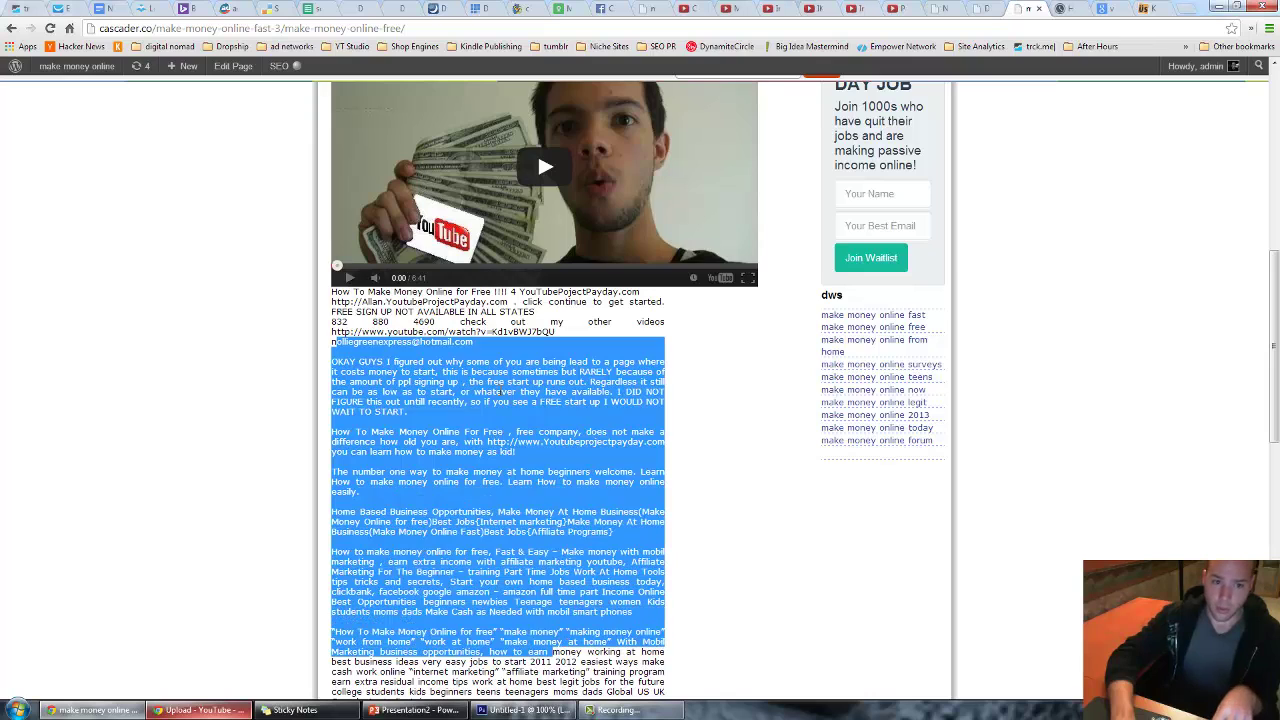
pyautogui.click(498, 392)
# - Highlight the Youtubeprojectpayday link, then open the sidebar's make money online fast keyword page
pyautogui.scroll(-5, 510, 390)
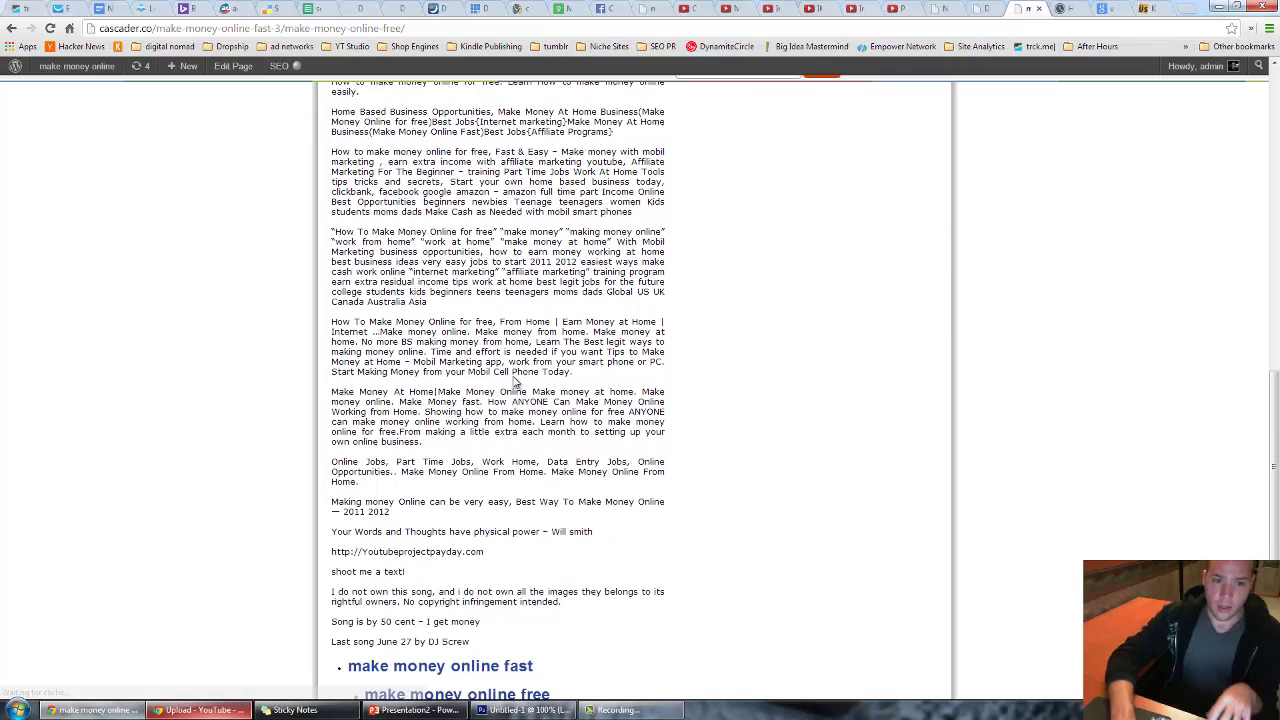
pyautogui.moveTo(484, 552); pyautogui.dragTo(511, 552)
pyautogui.scroll(-2, 510, 558)
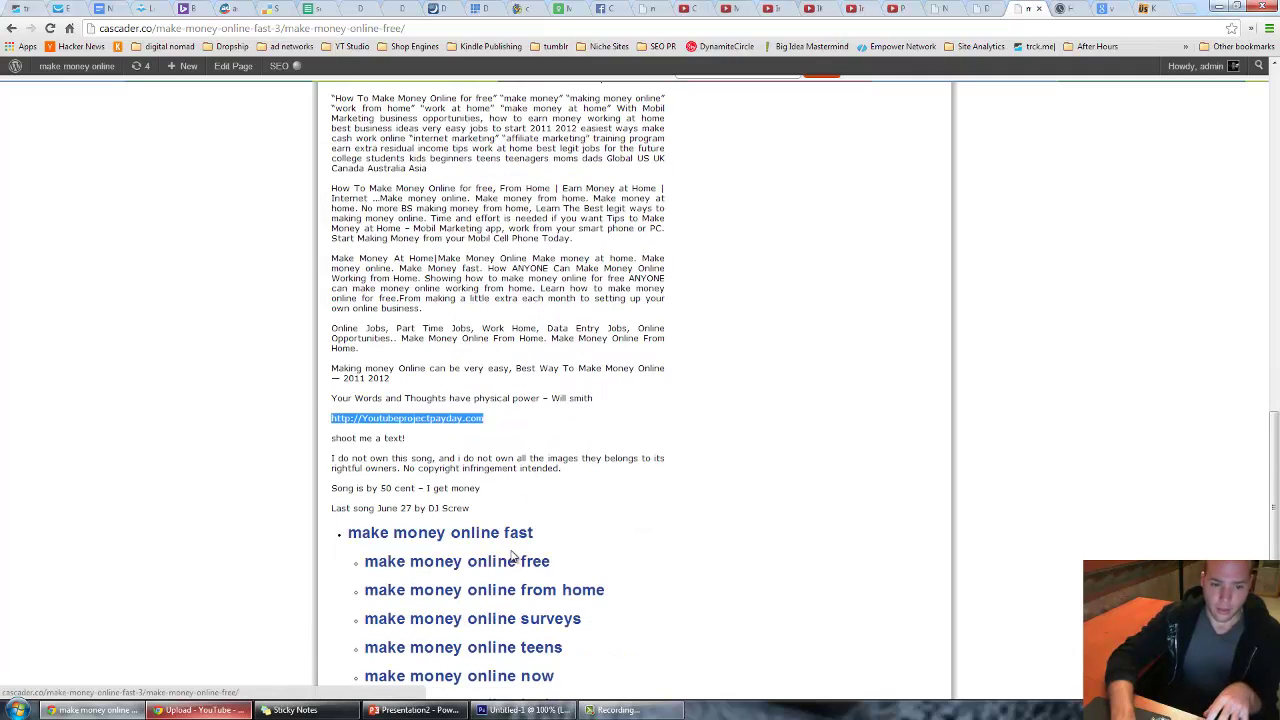
pyautogui.click(416, 430)
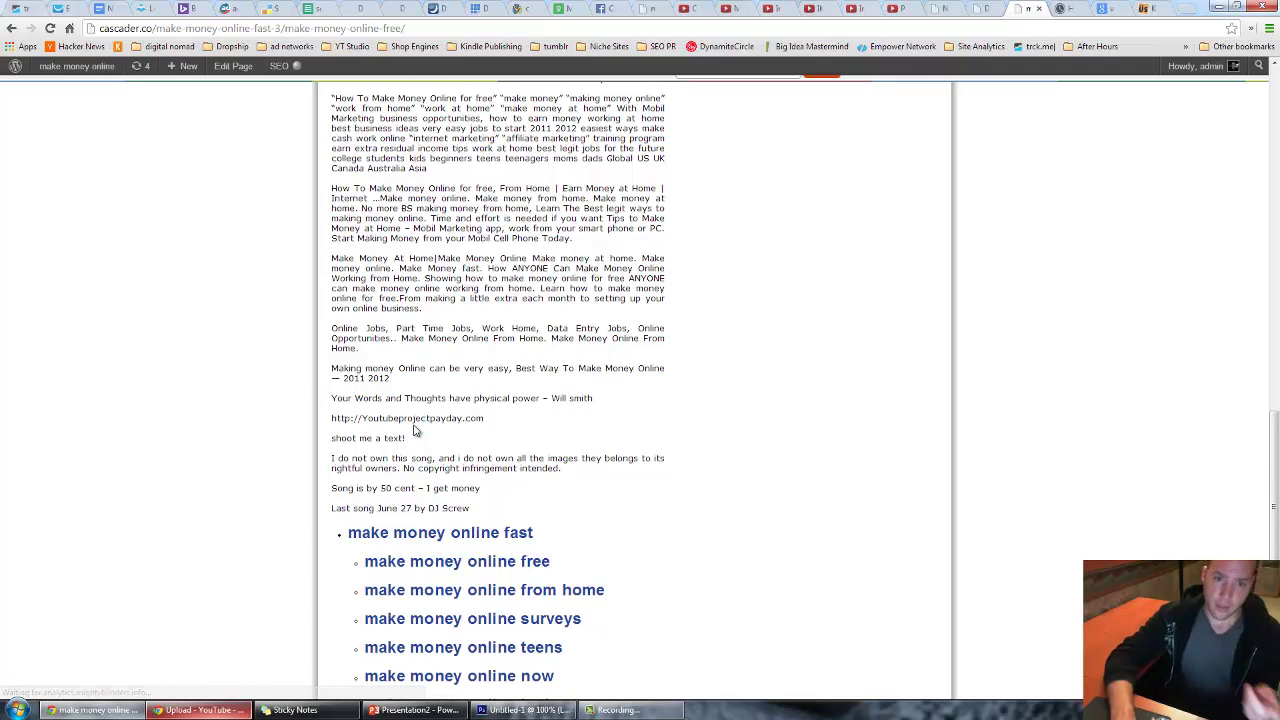
pyautogui.scroll(8, 416, 430)
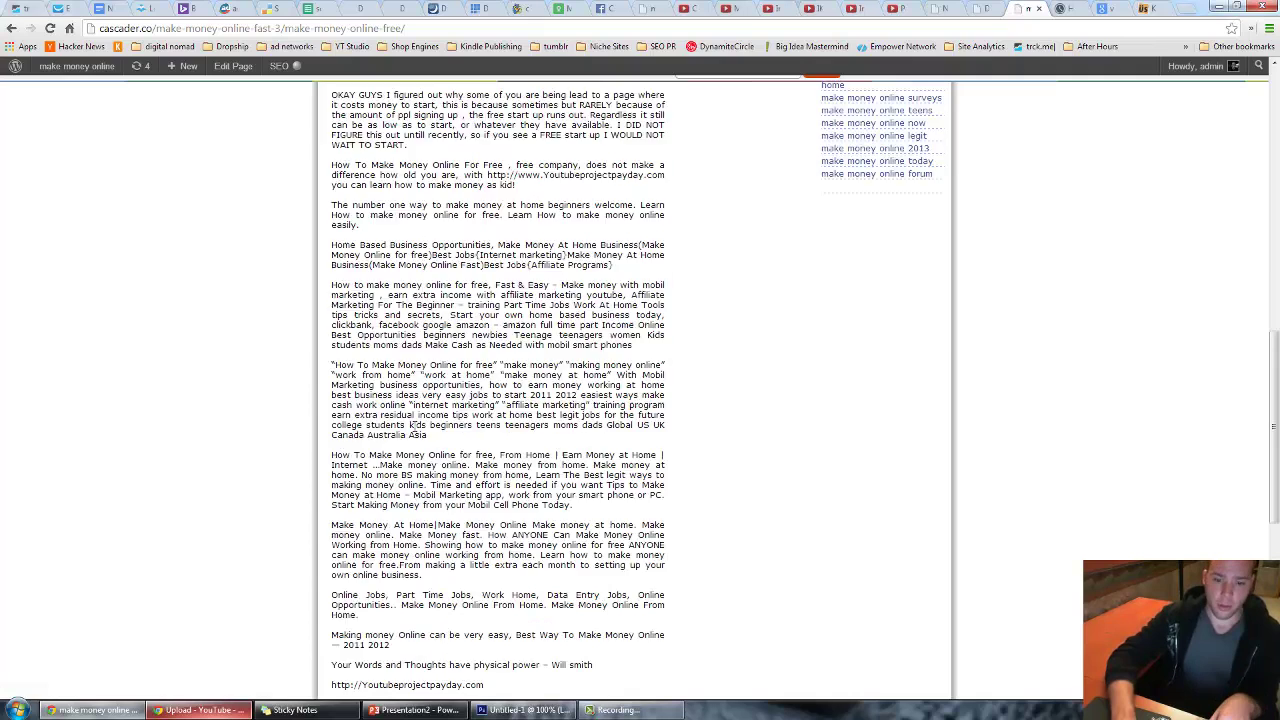
pyautogui.click(857, 383)
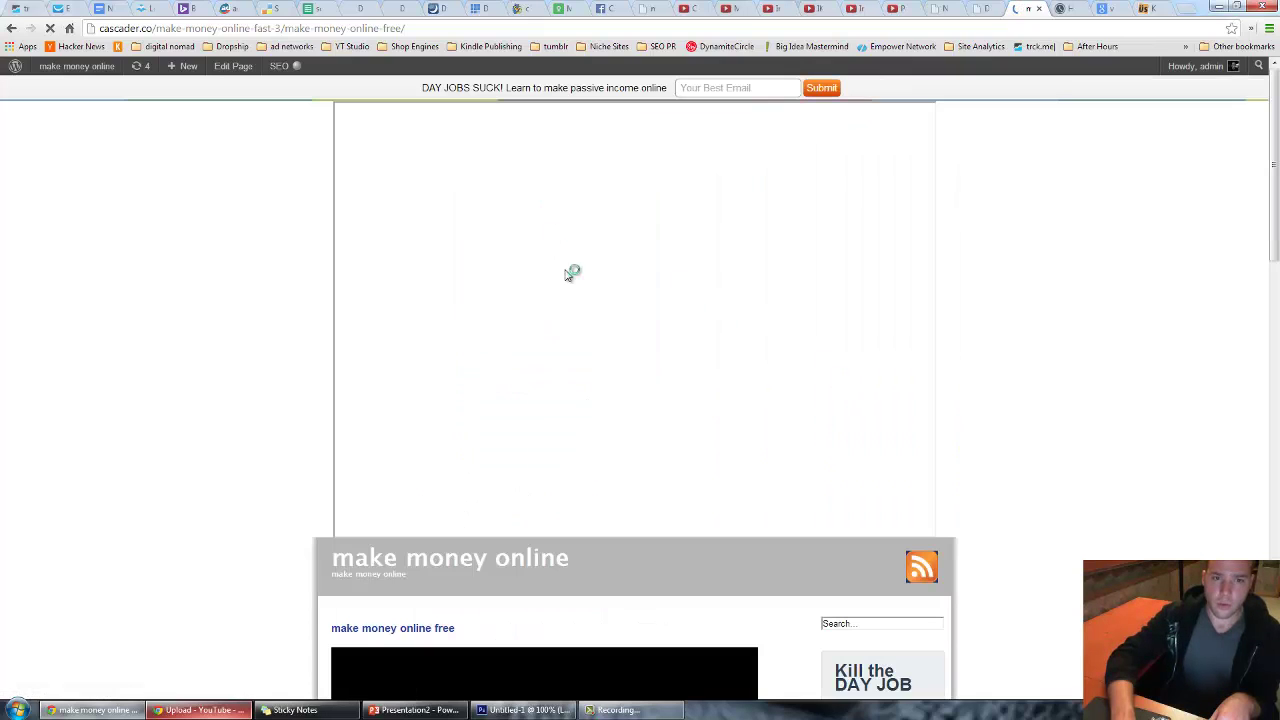
pyautogui.scroll(-6, 600, 340)
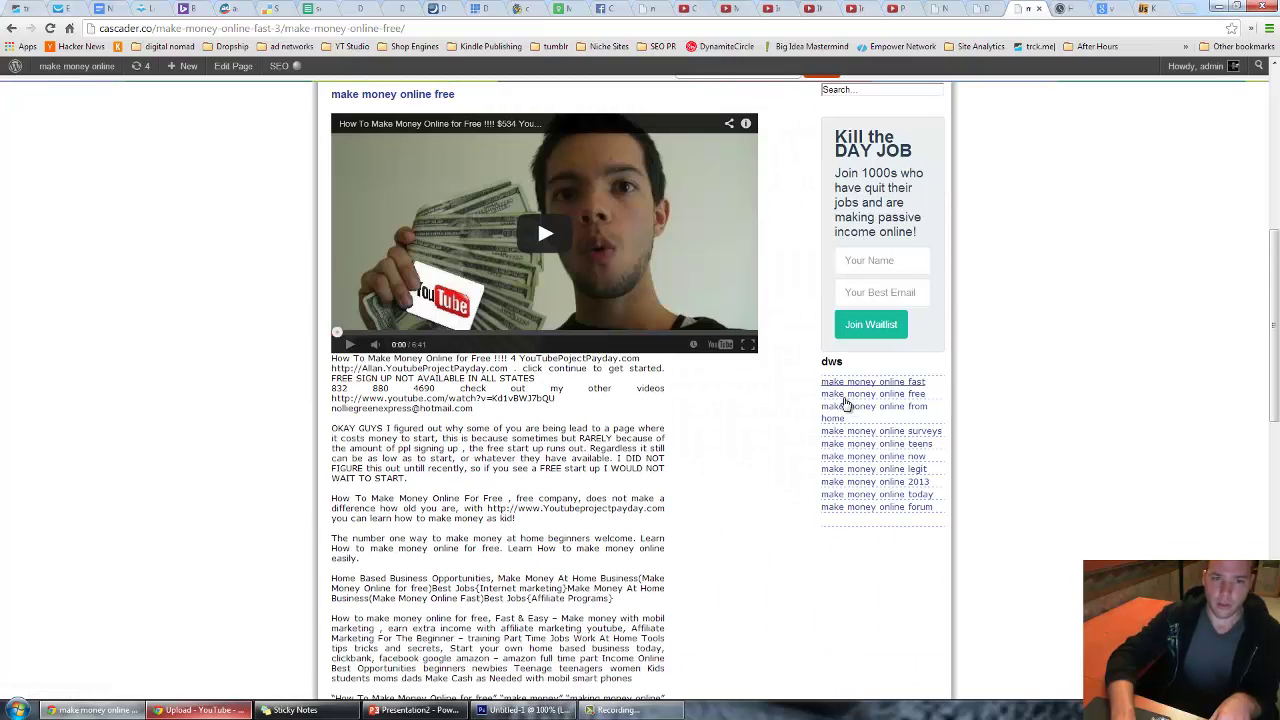
# - Open the make money online from home subpage and select, then deselect, its description text
pyautogui.click(848, 408)
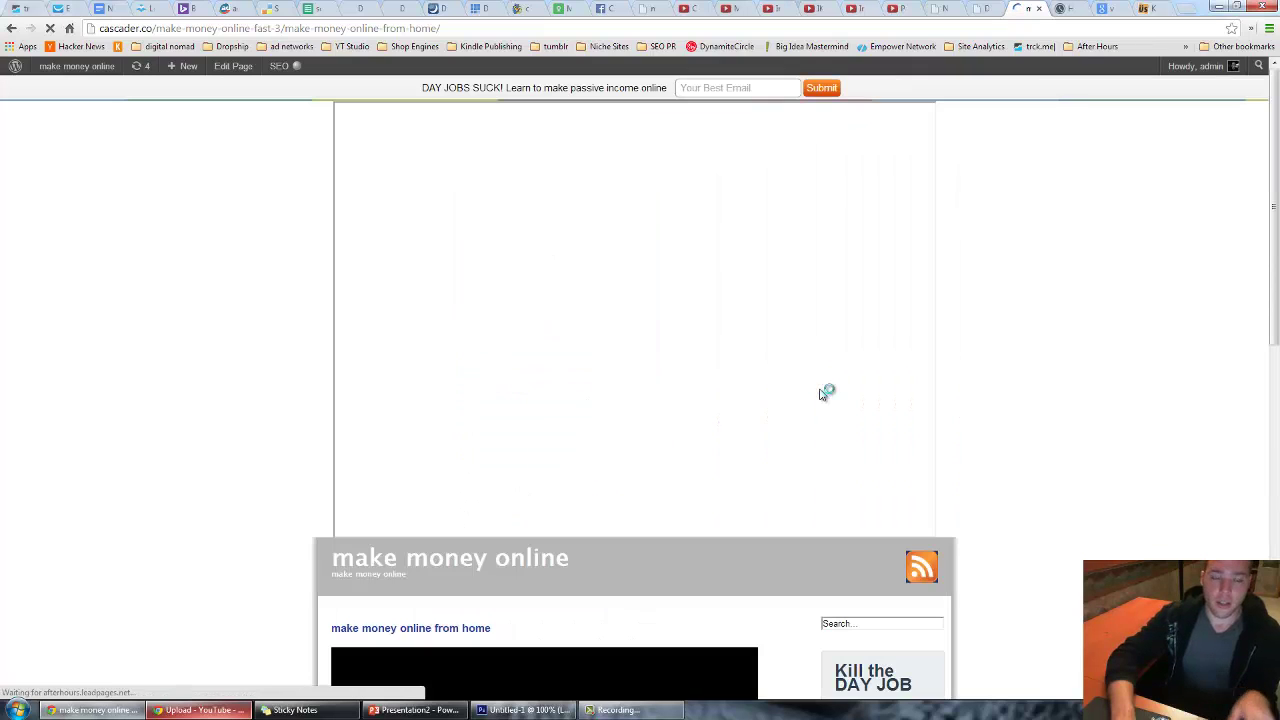
pyautogui.scroll(-4, 690, 432)
pyautogui.scroll(-4, 568, 435)
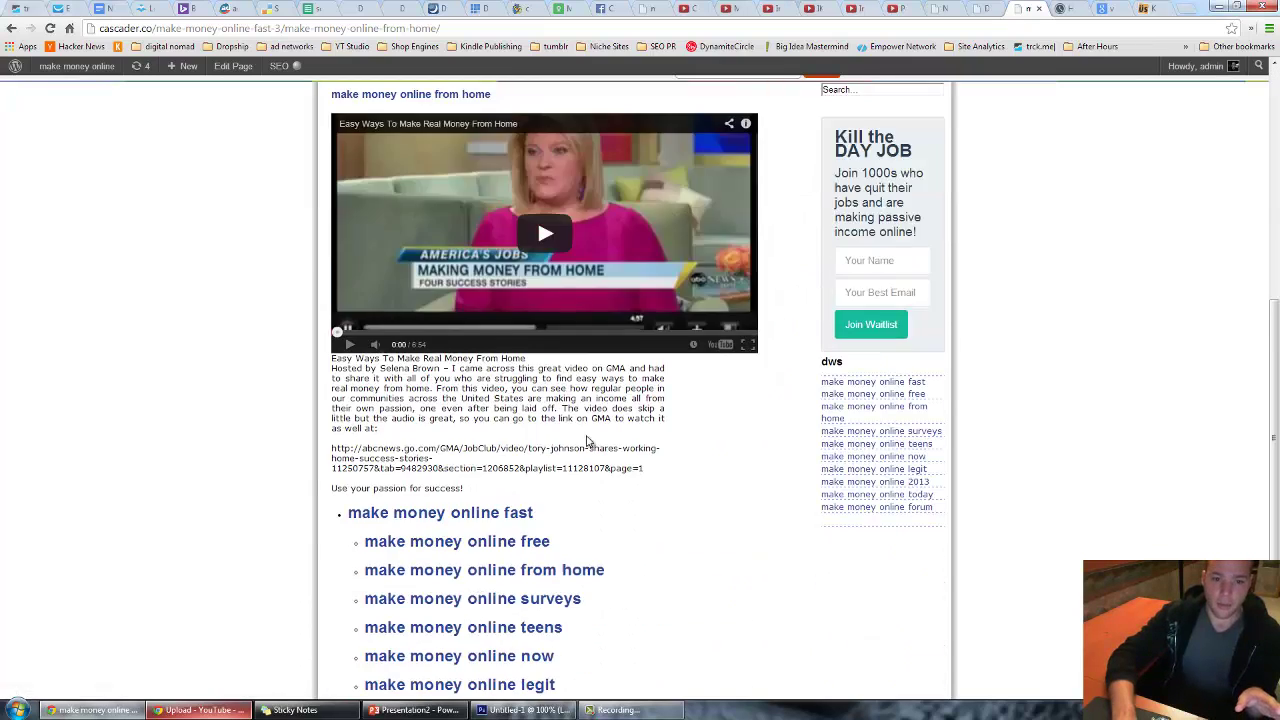
pyautogui.moveTo(353, 178); pyautogui.dragTo(589, 268)
pyautogui.scroll(1, 633, 320)
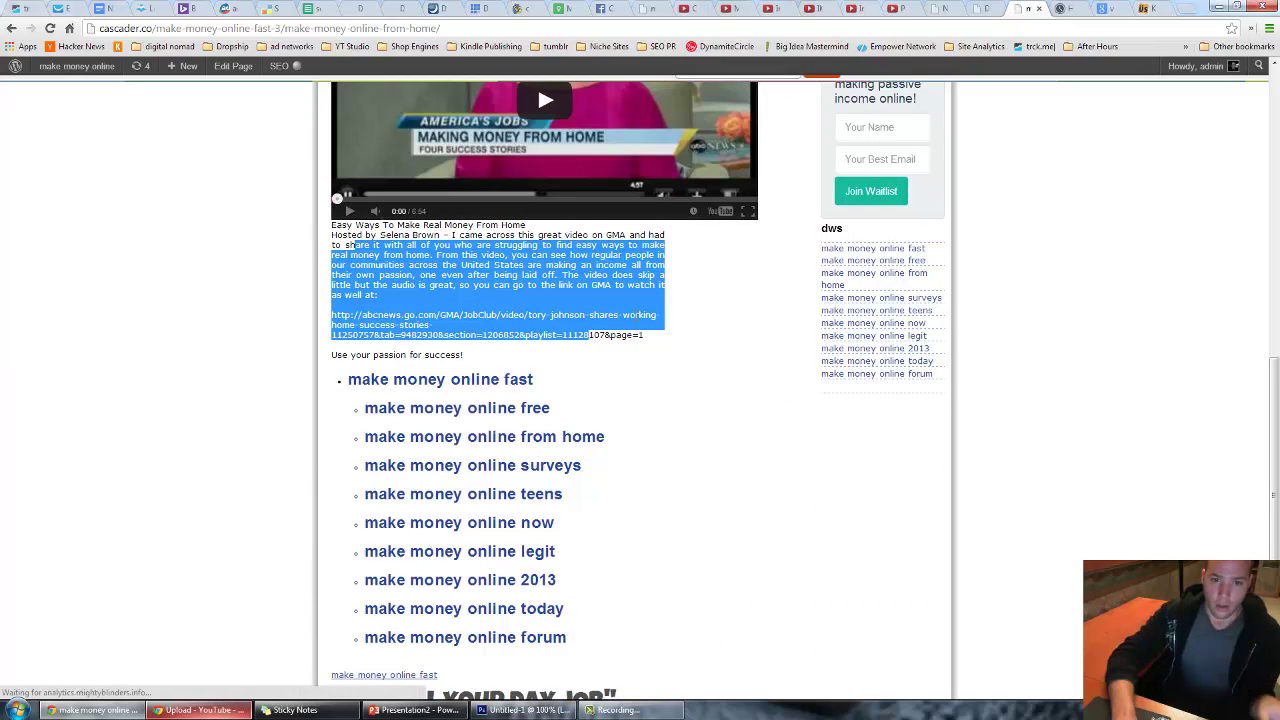
pyautogui.scroll(-2, 636, 320)
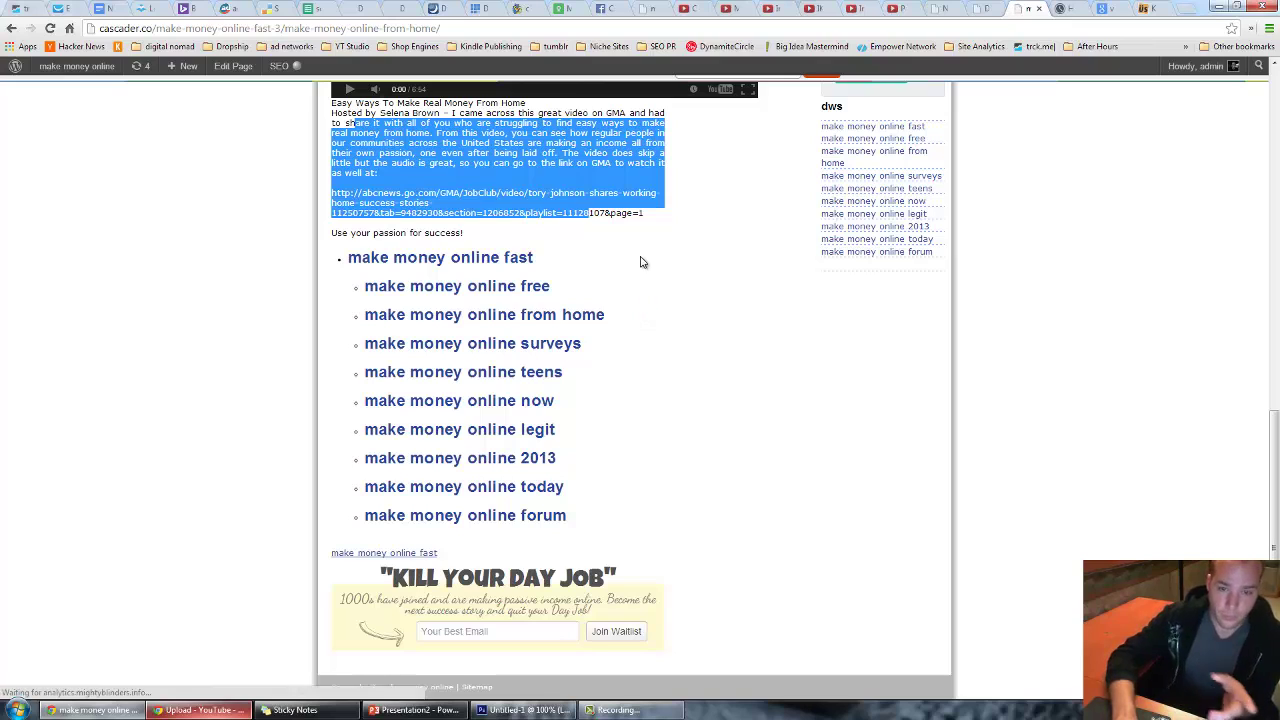
pyautogui.click(597, 250)
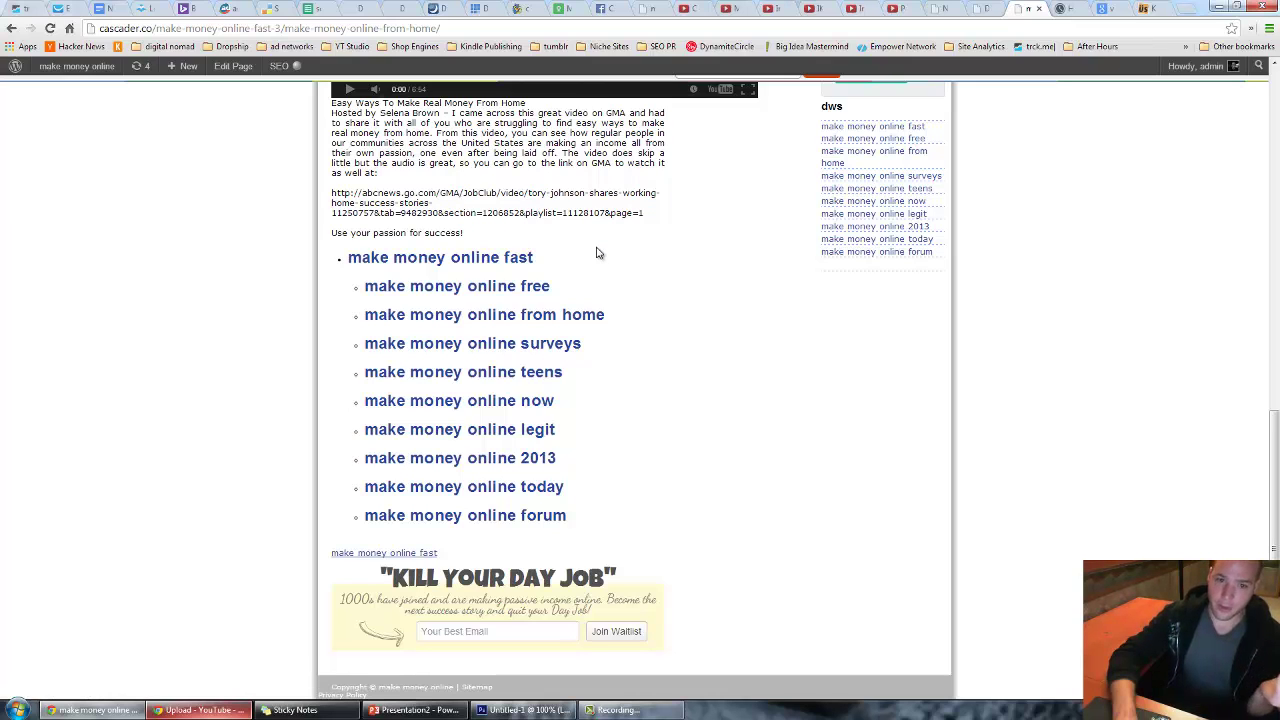
pyautogui.scroll(1, 593, 254)
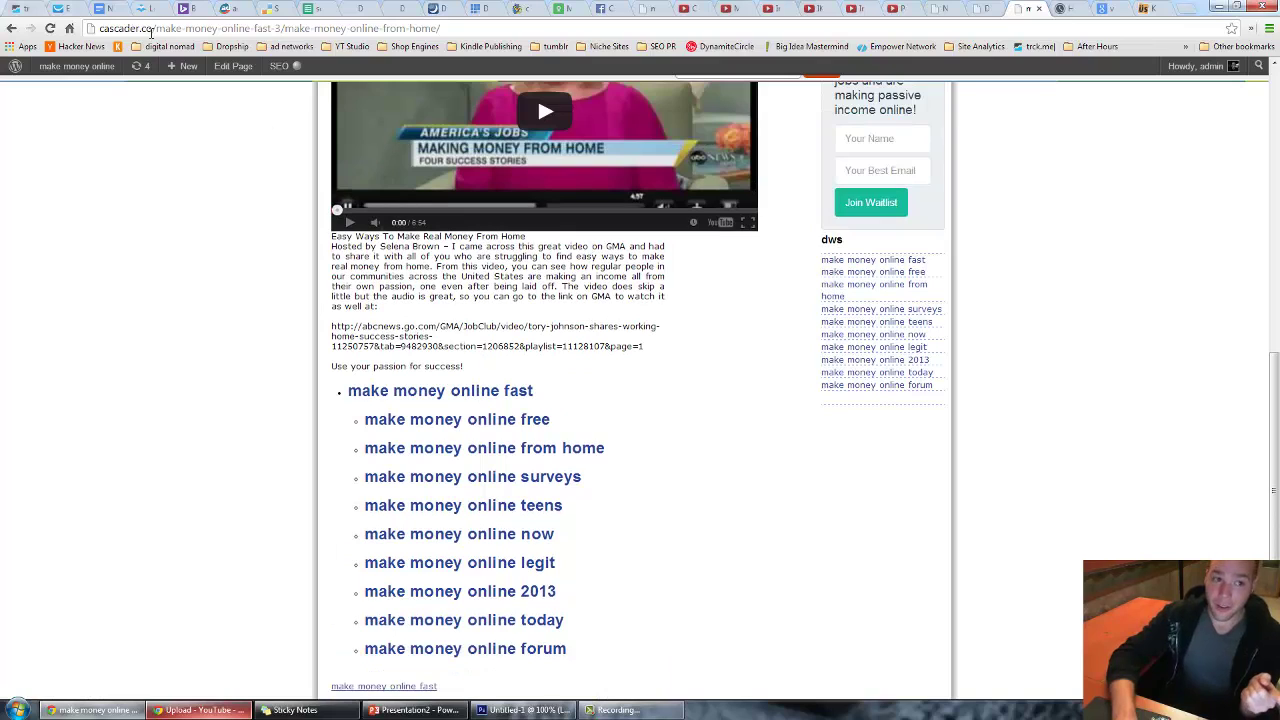
pyautogui.moveTo(152, 31); pyautogui.dragTo(97, 29)
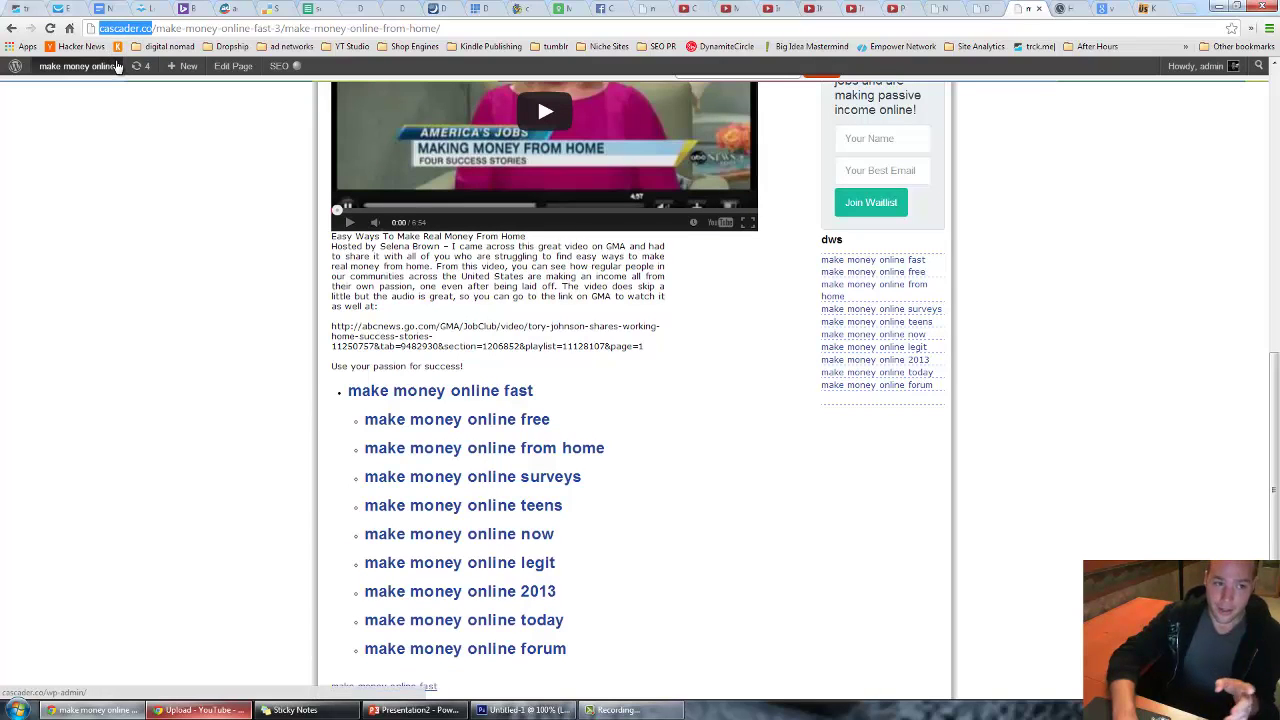
pyautogui.click(141, 29)
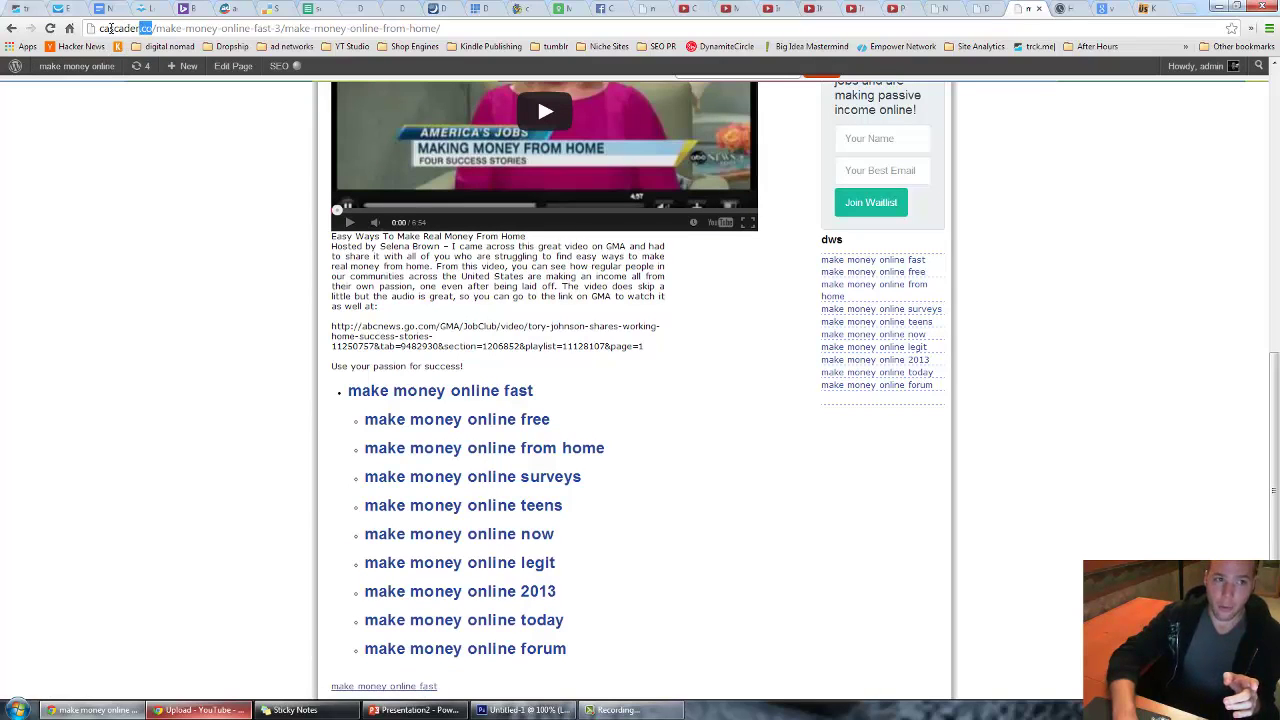
pyautogui.moveTo(111, 29); pyautogui.dragTo(92, 30)
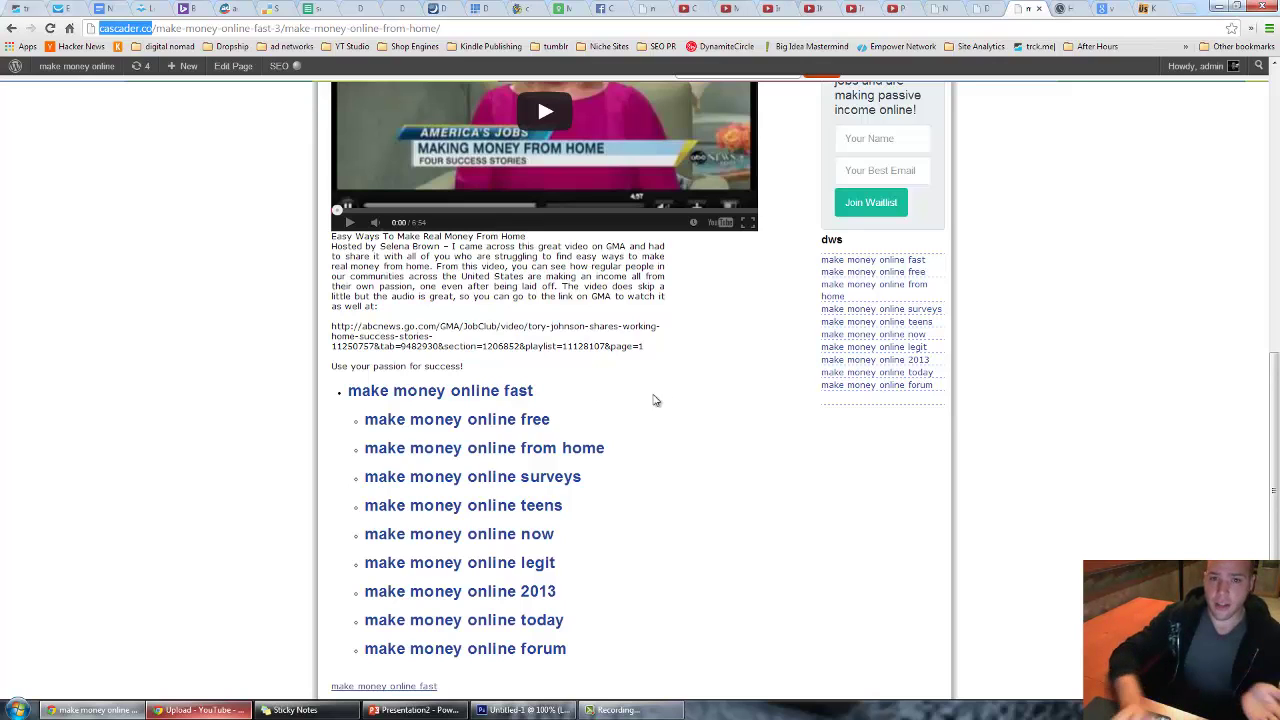
pyautogui.scroll(5, 614, 387)
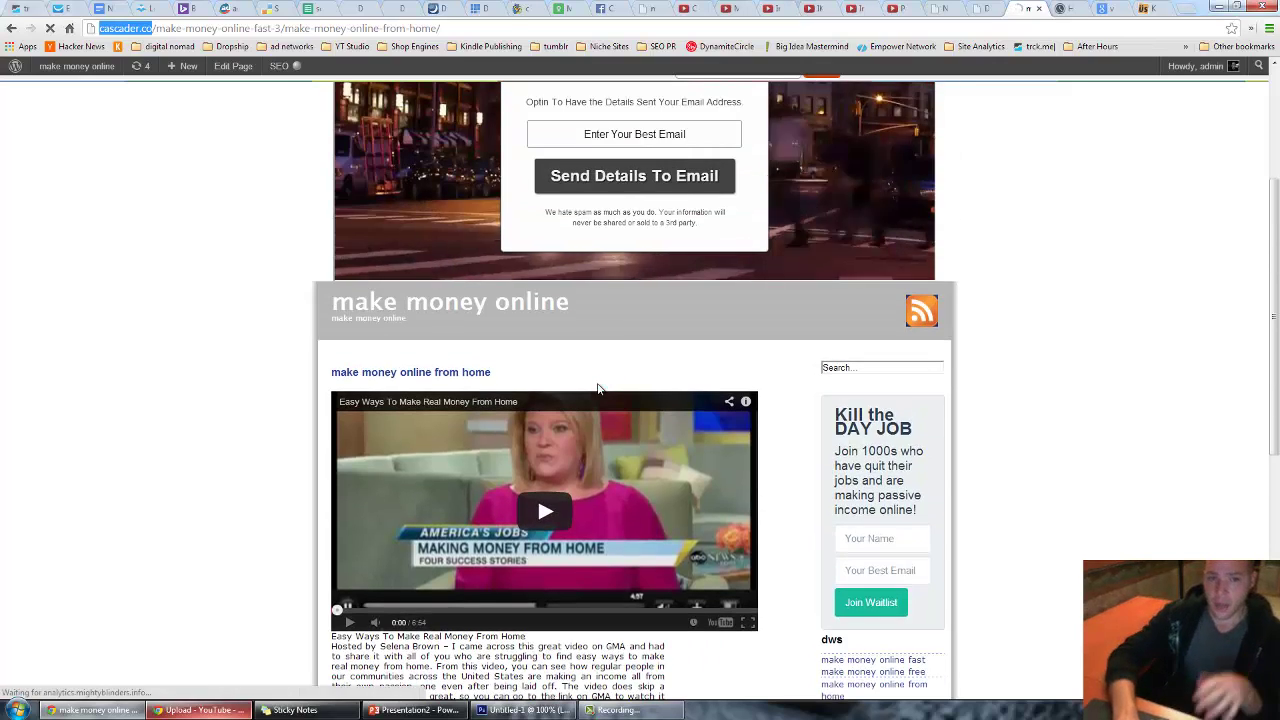
pyautogui.scroll(1, 600, 388)
pyautogui.scroll(-1, 600, 385)
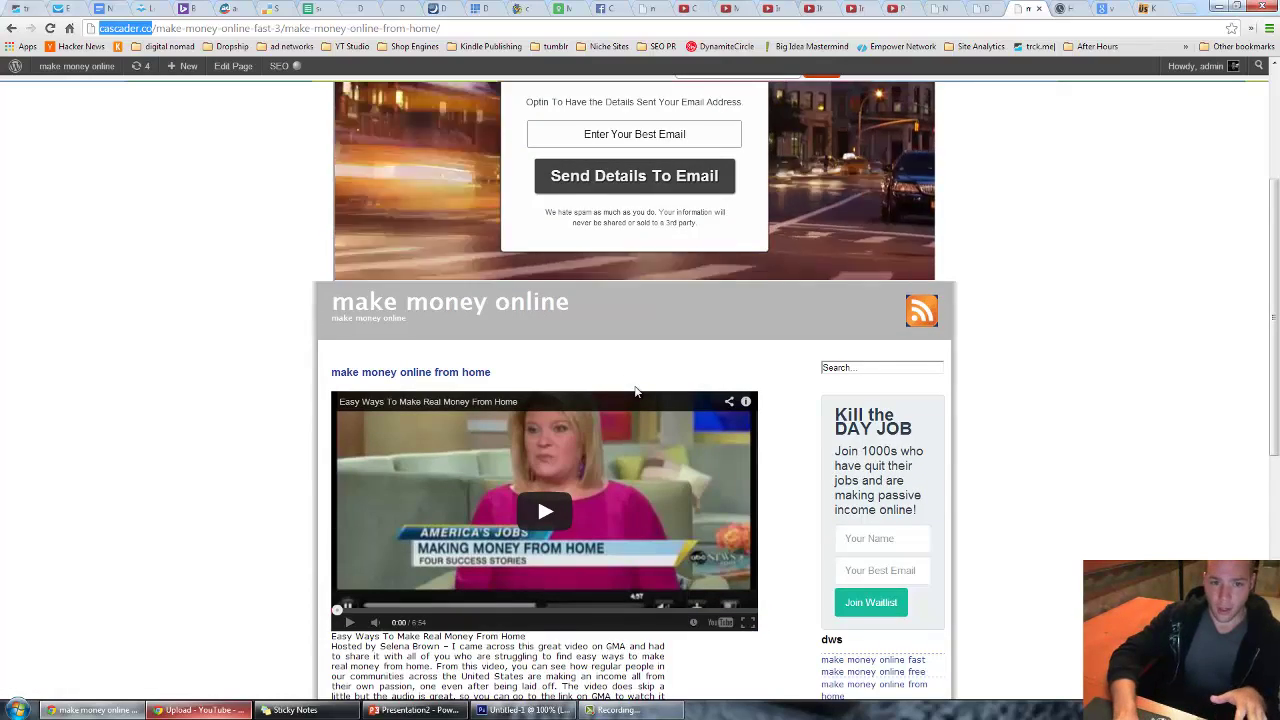
pyautogui.scroll(4, 635, 392)
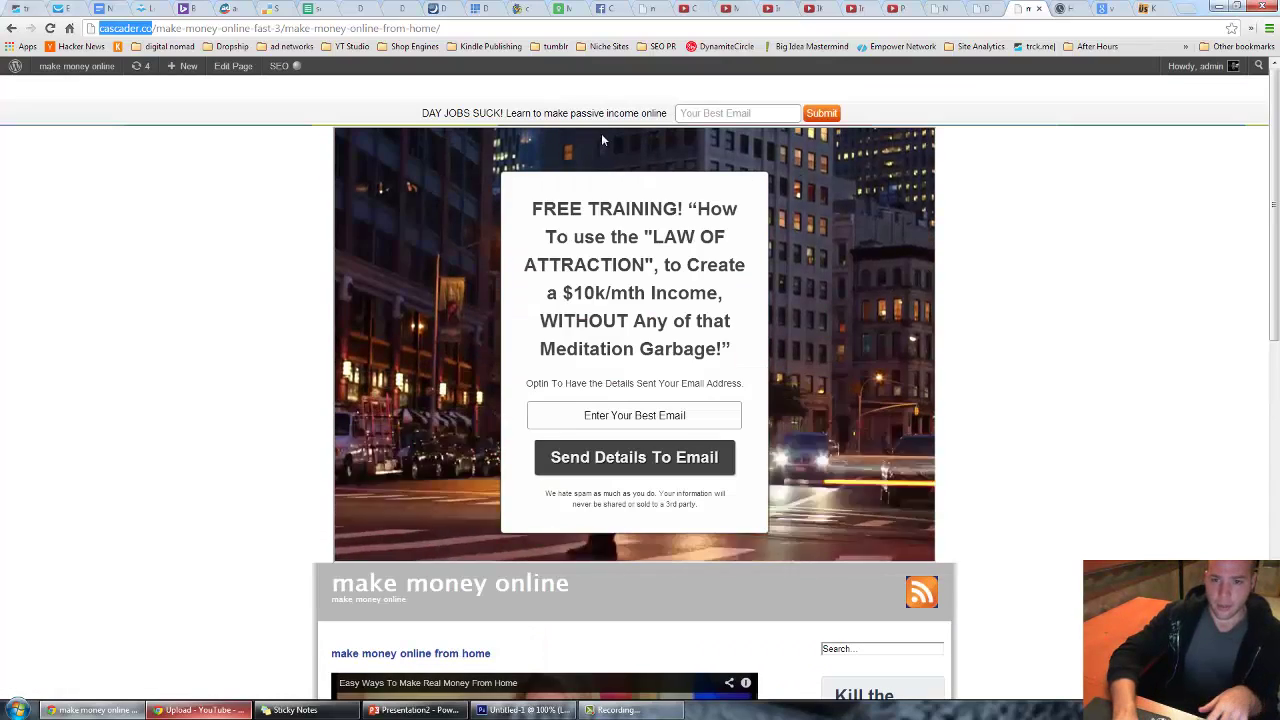
pyautogui.scroll(-5, 599, 488)
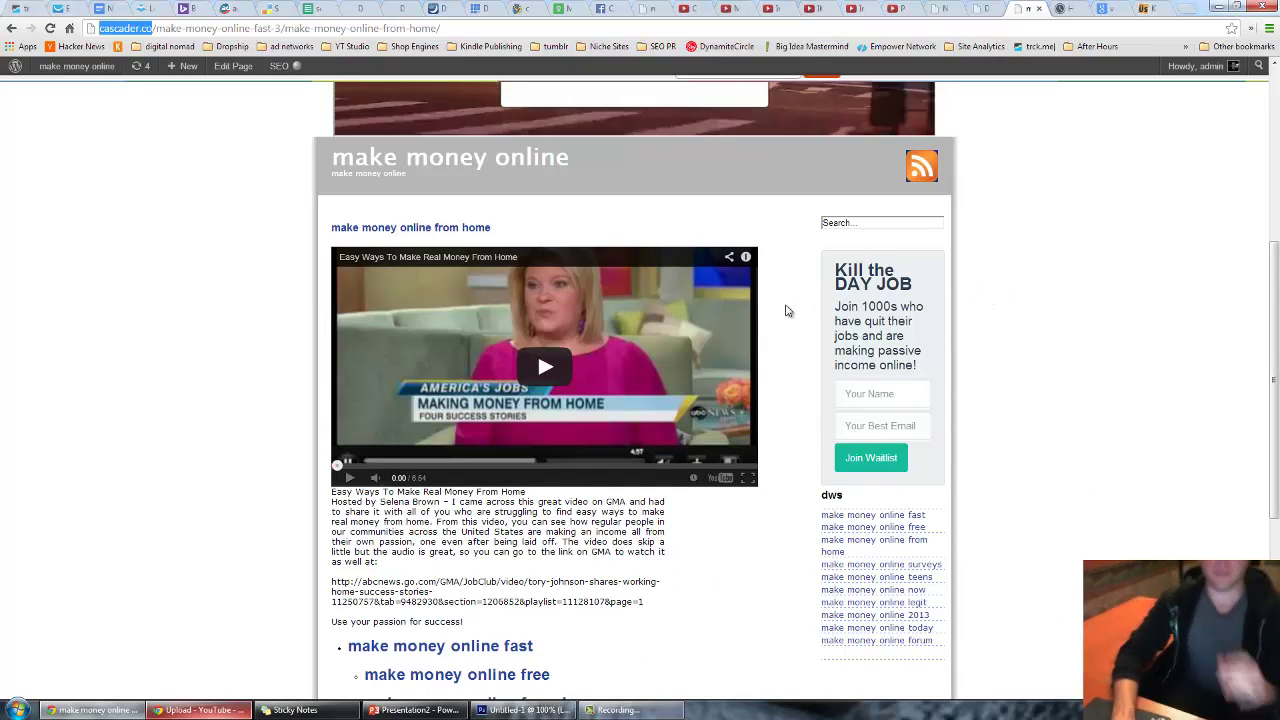
pyautogui.scroll(-1, 775, 305)
pyautogui.scroll(3, 772, 302)
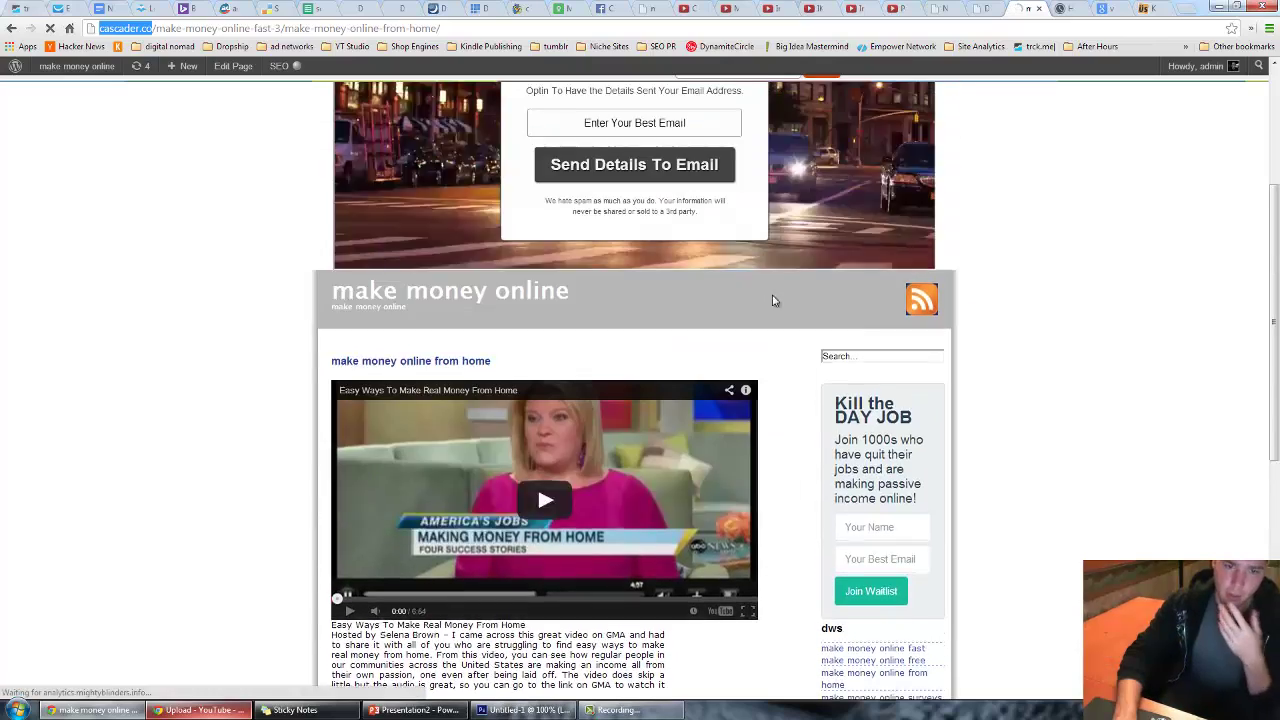
pyautogui.scroll(2, 772, 298)
pyautogui.scroll(-1, 765, 303)
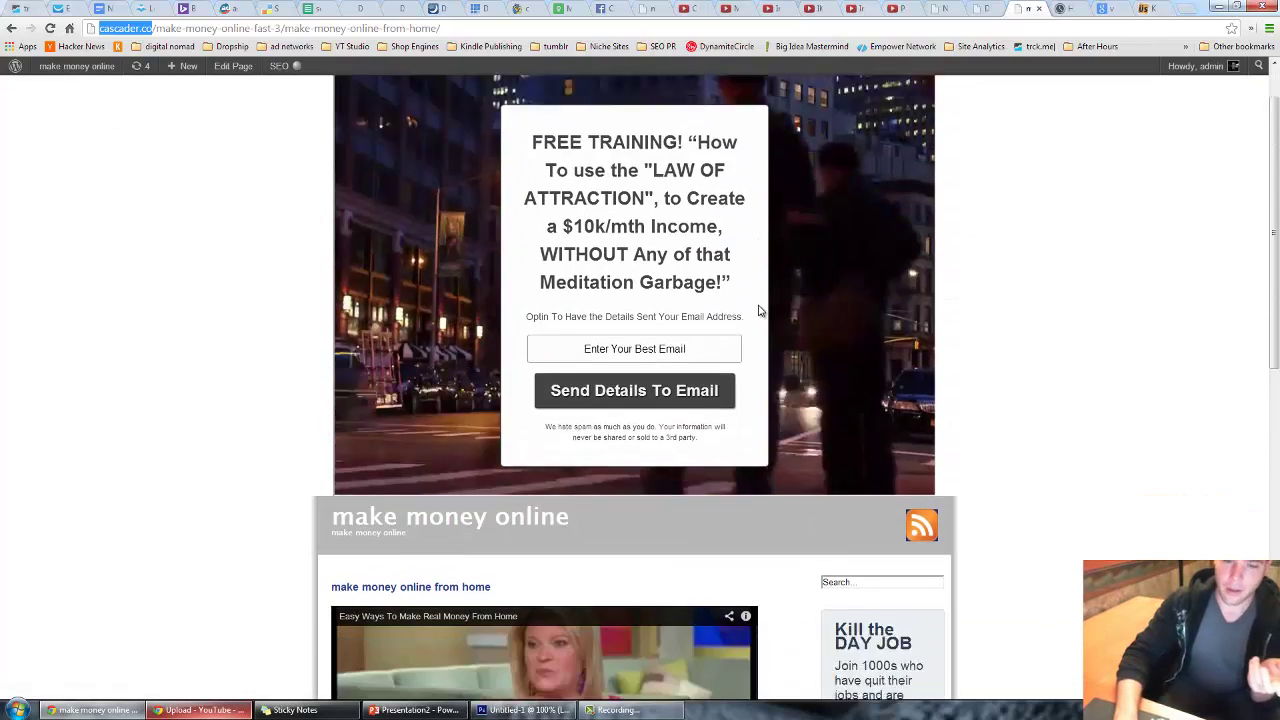
pyautogui.scroll(-2, 758, 311)
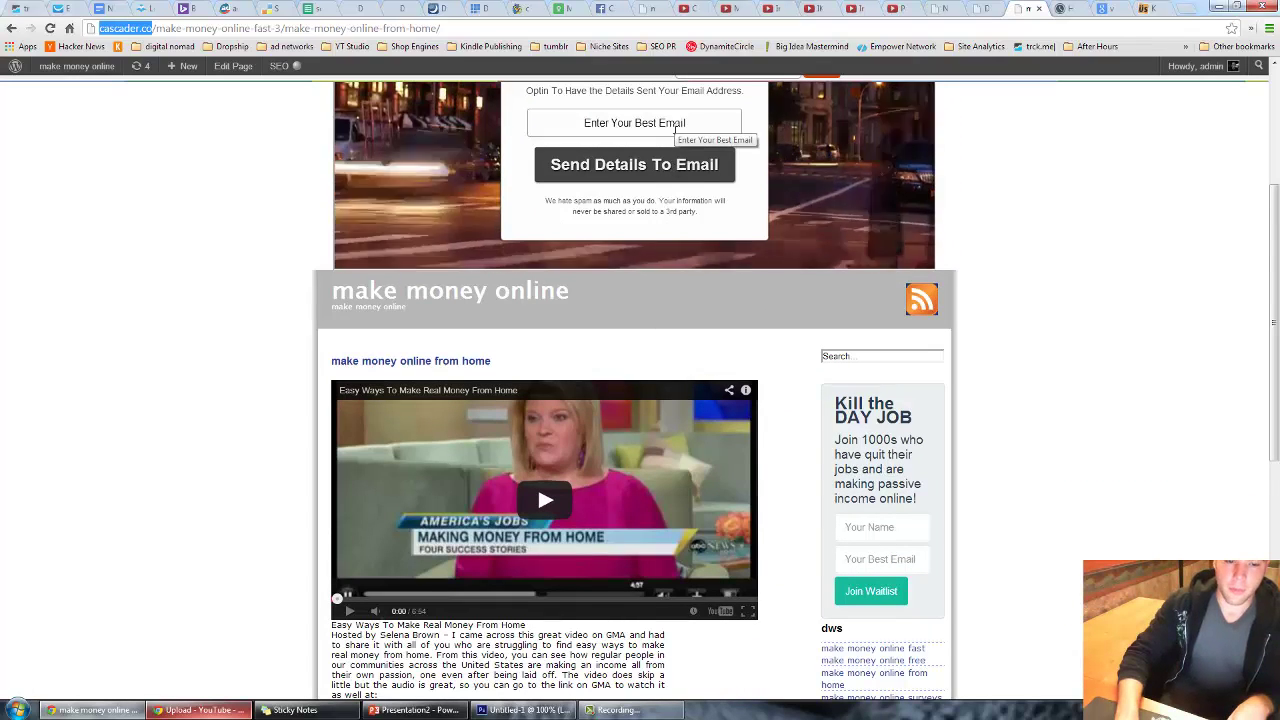
pyautogui.scroll(-4, 650, 175)
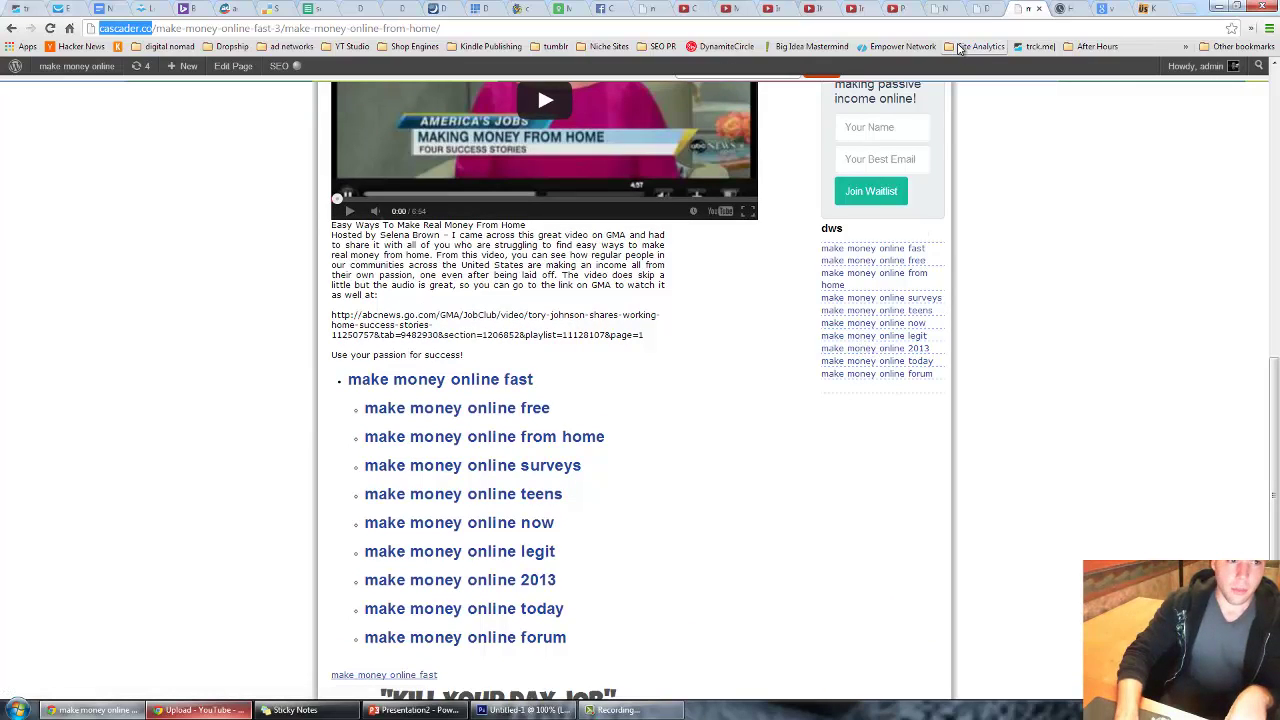
pyautogui.scroll(2, 890, 135)
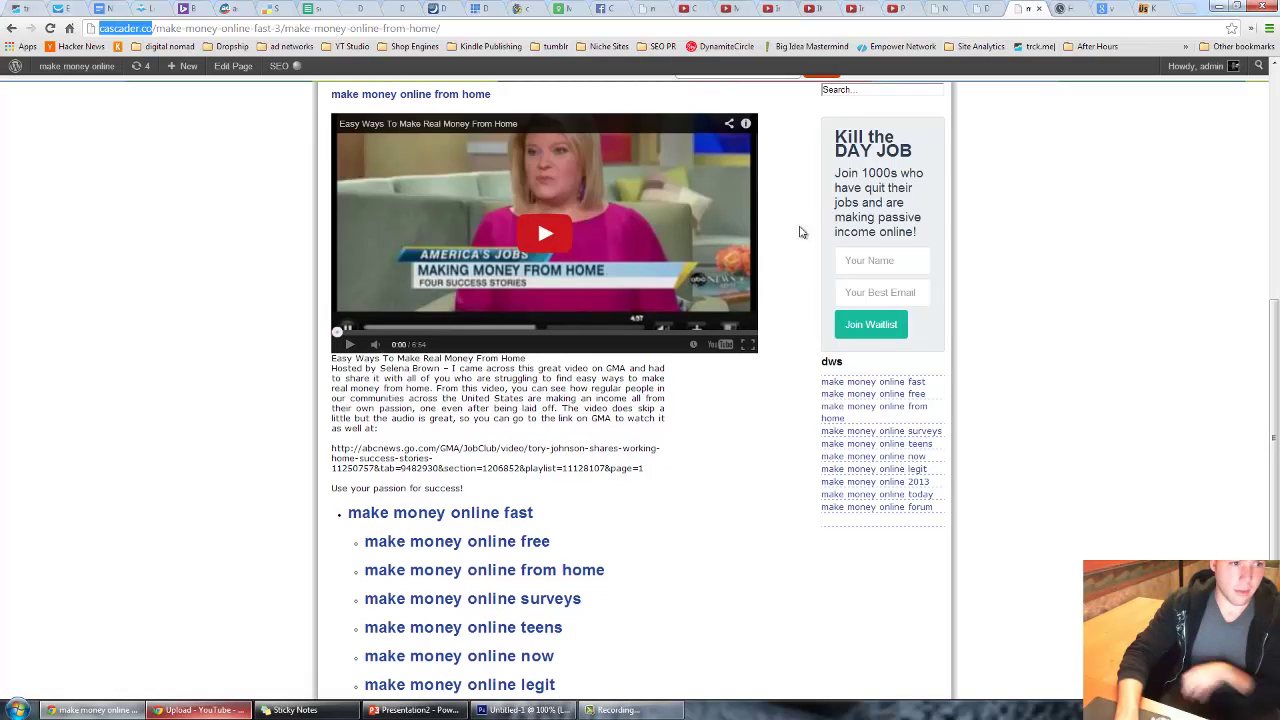
# - Check the V-Silo Builder menu on the WordPress dashboard, then return to the 'video silo plugin' Google results
pyautogui.click(990, 8)
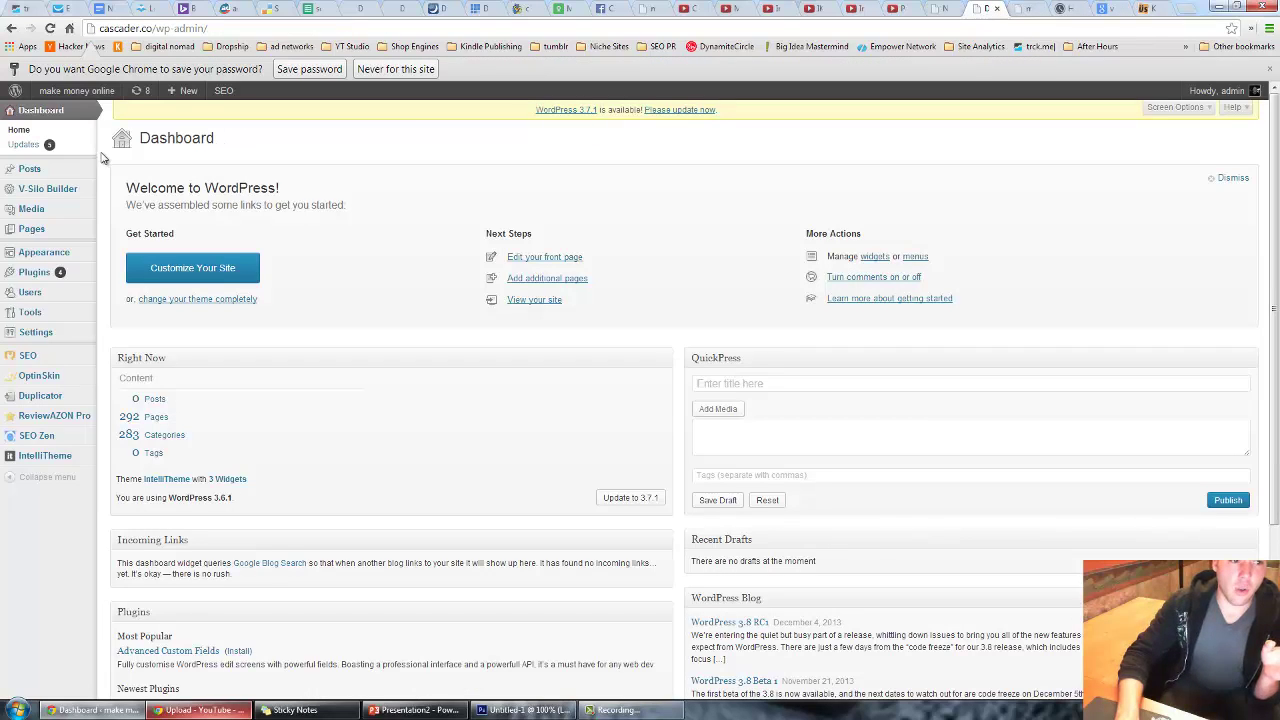
pyautogui.moveTo(72, 190)
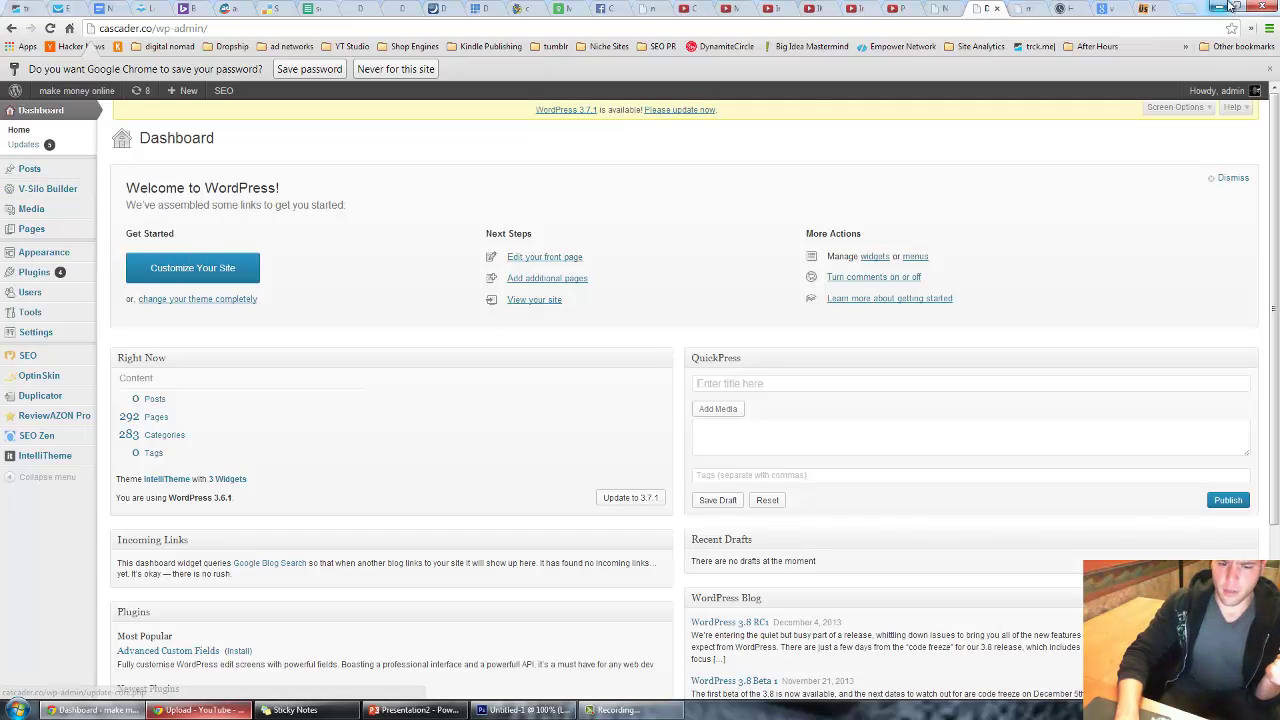
pyautogui.click(1112, 8)
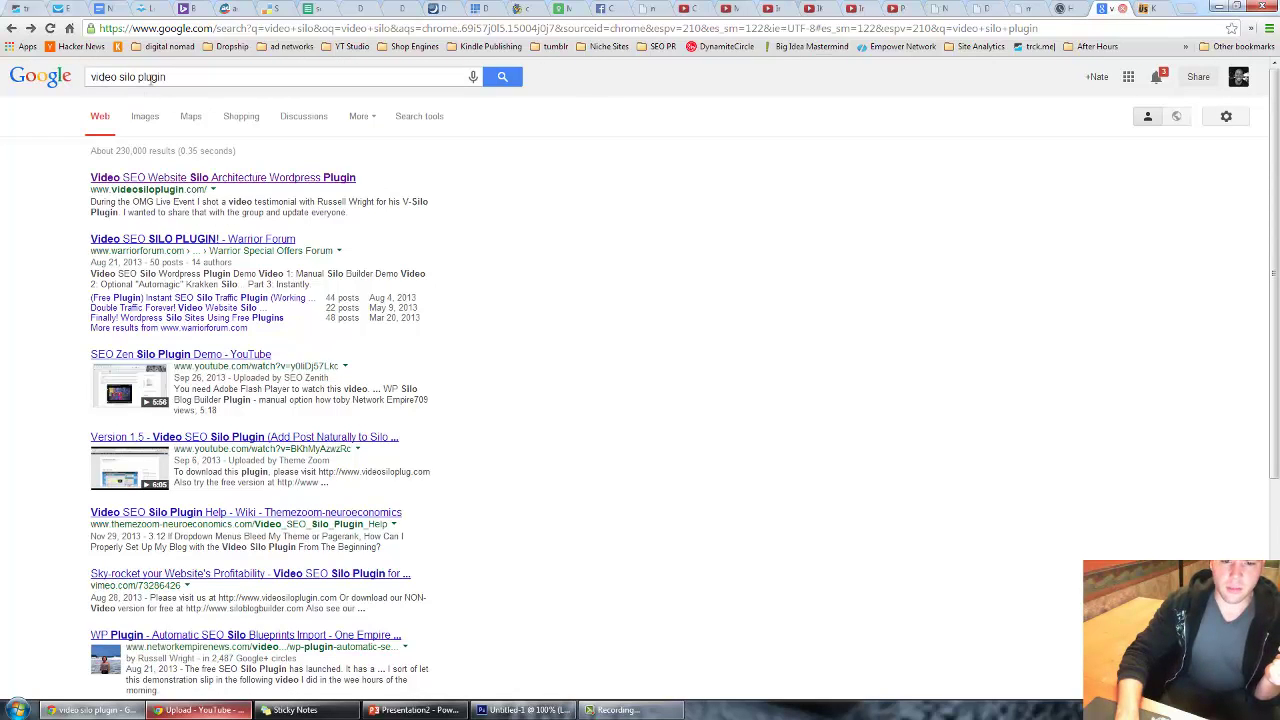
# - Open videosiloplugin.com from the results, scroll its sales page, and close the Warrior Forum thread
pyautogui.click(197, 180)
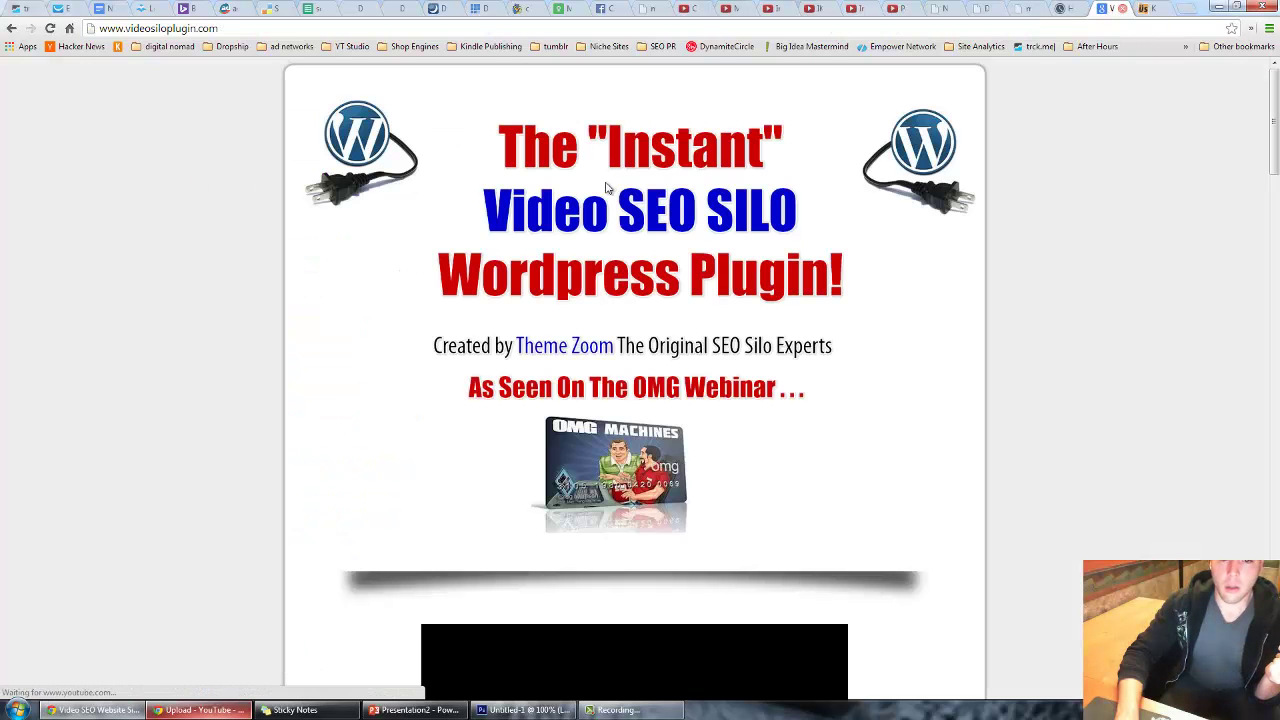
pyautogui.scroll(-9, 563, 278)
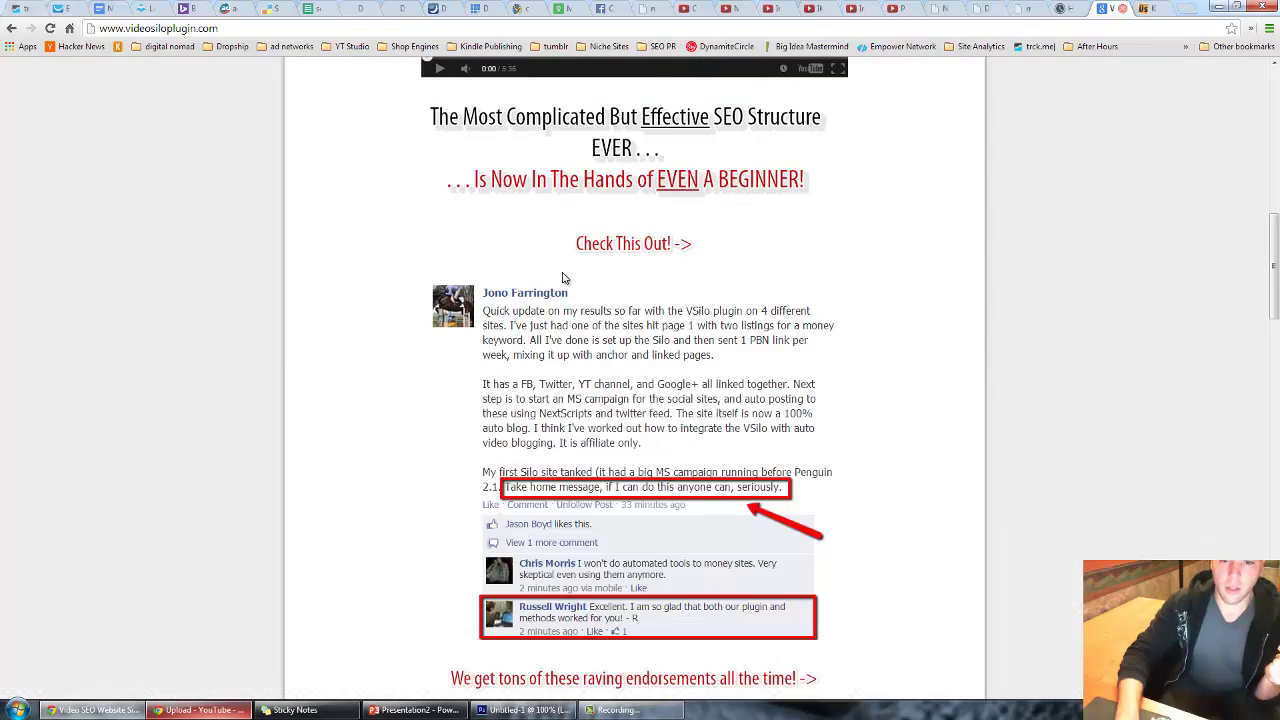
pyautogui.scroll(-9, 563, 278)
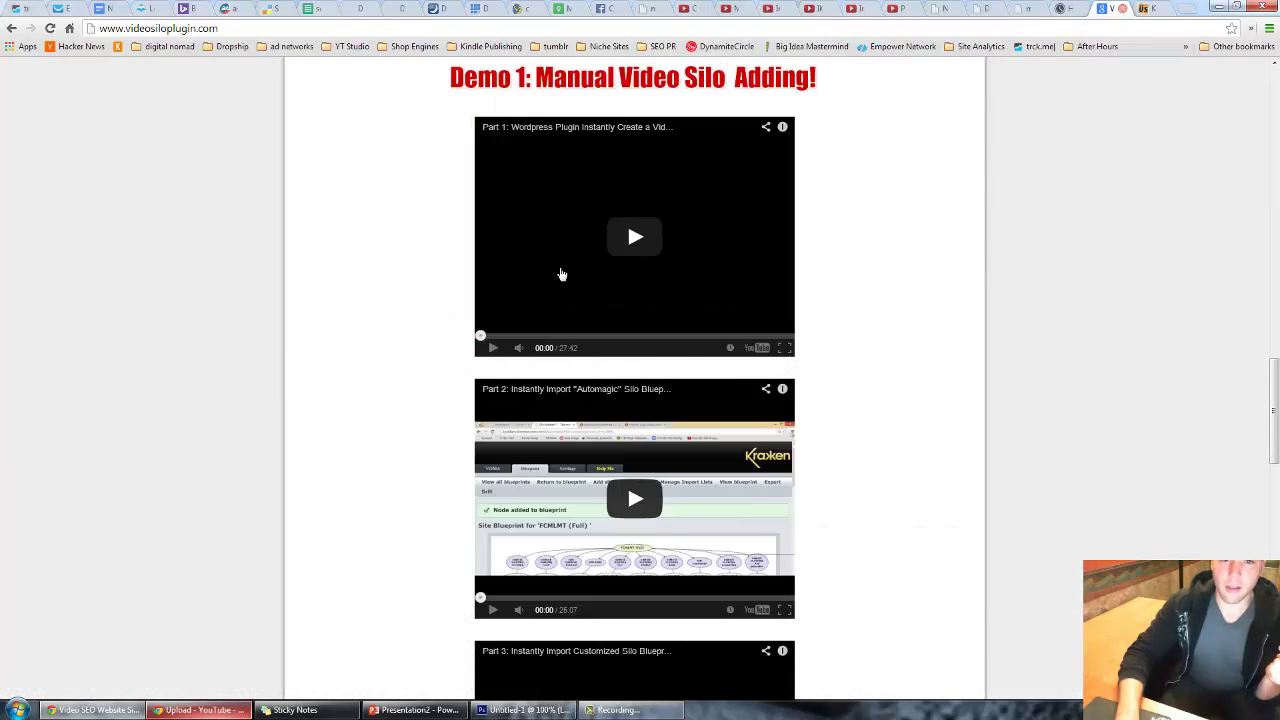
pyautogui.scroll(-15, 560, 270)
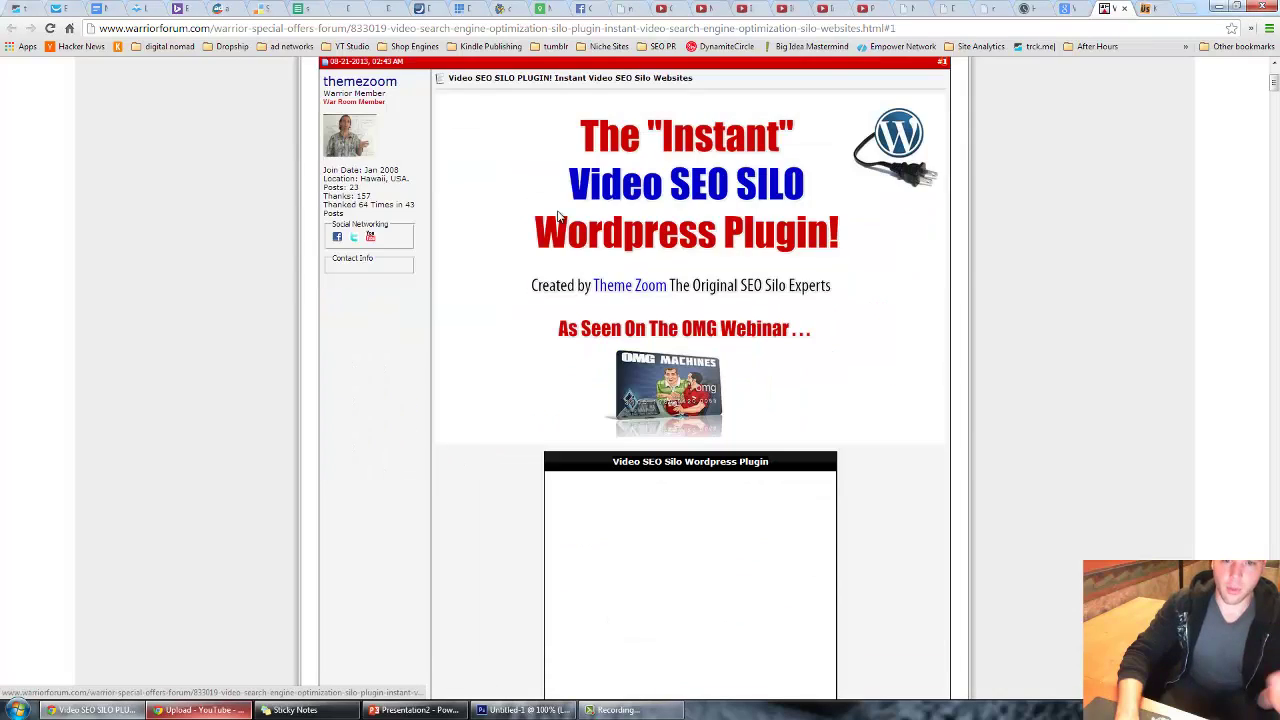
pyautogui.scroll(-5, 560, 218)
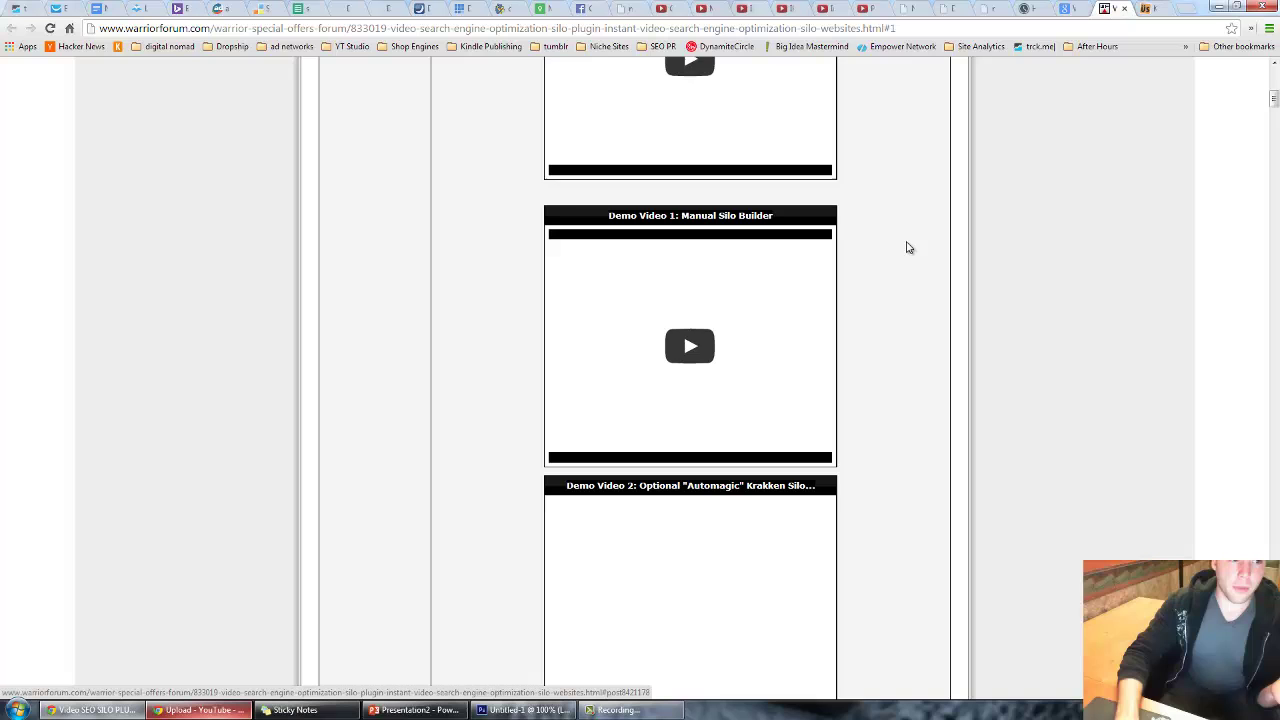
pyautogui.scroll(-8, 908, 247)
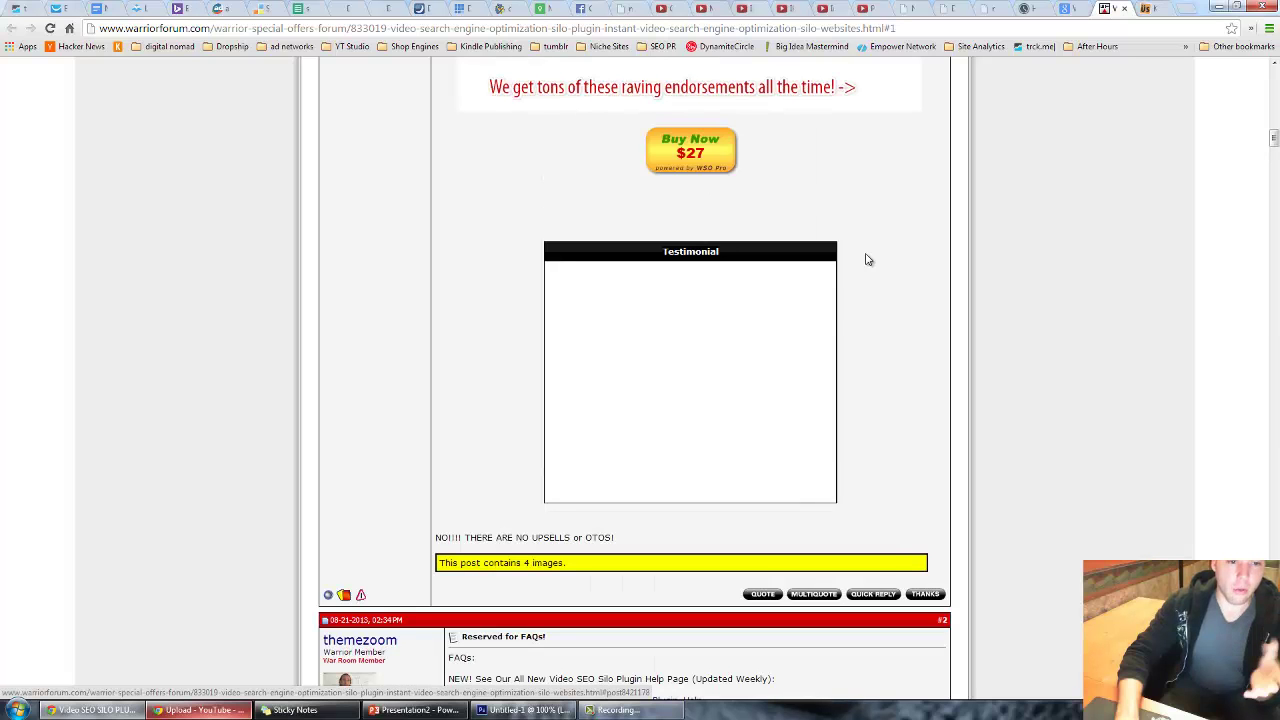
pyautogui.scroll(-1, 867, 259)
pyautogui.scroll(4, 866, 260)
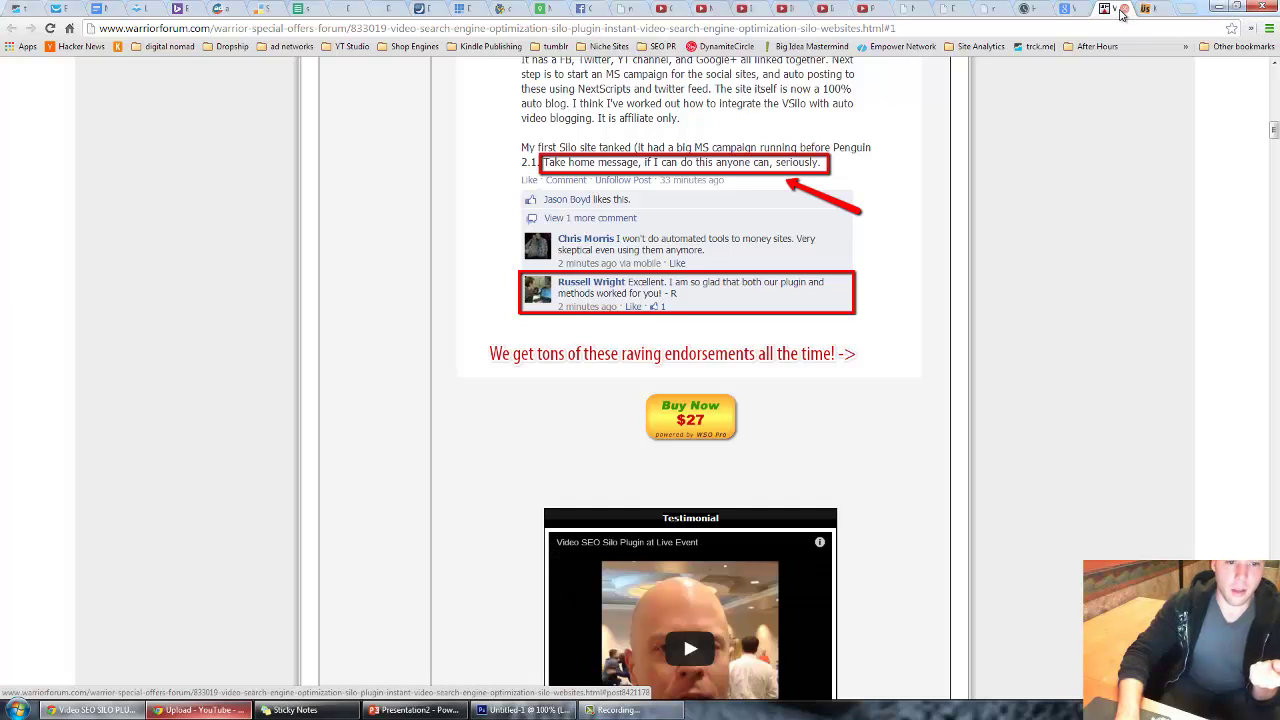
pyautogui.click(1122, 10)
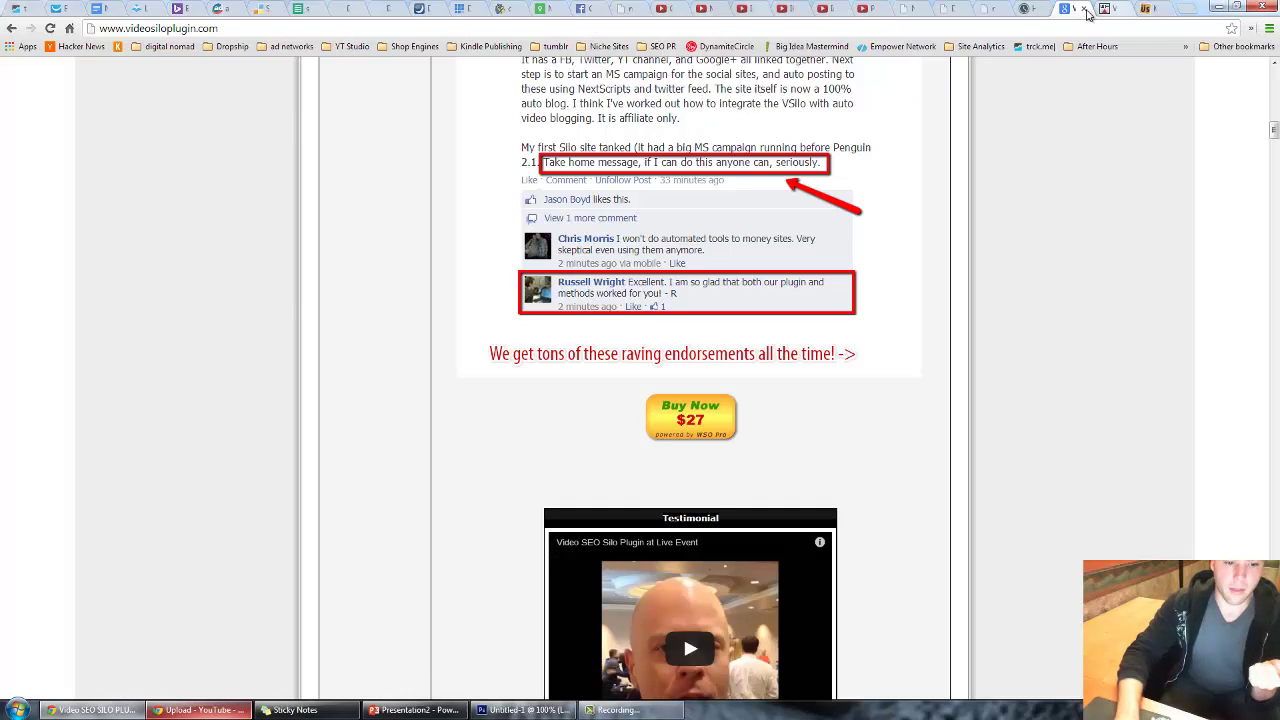
pyautogui.scroll(5, 114, 106)
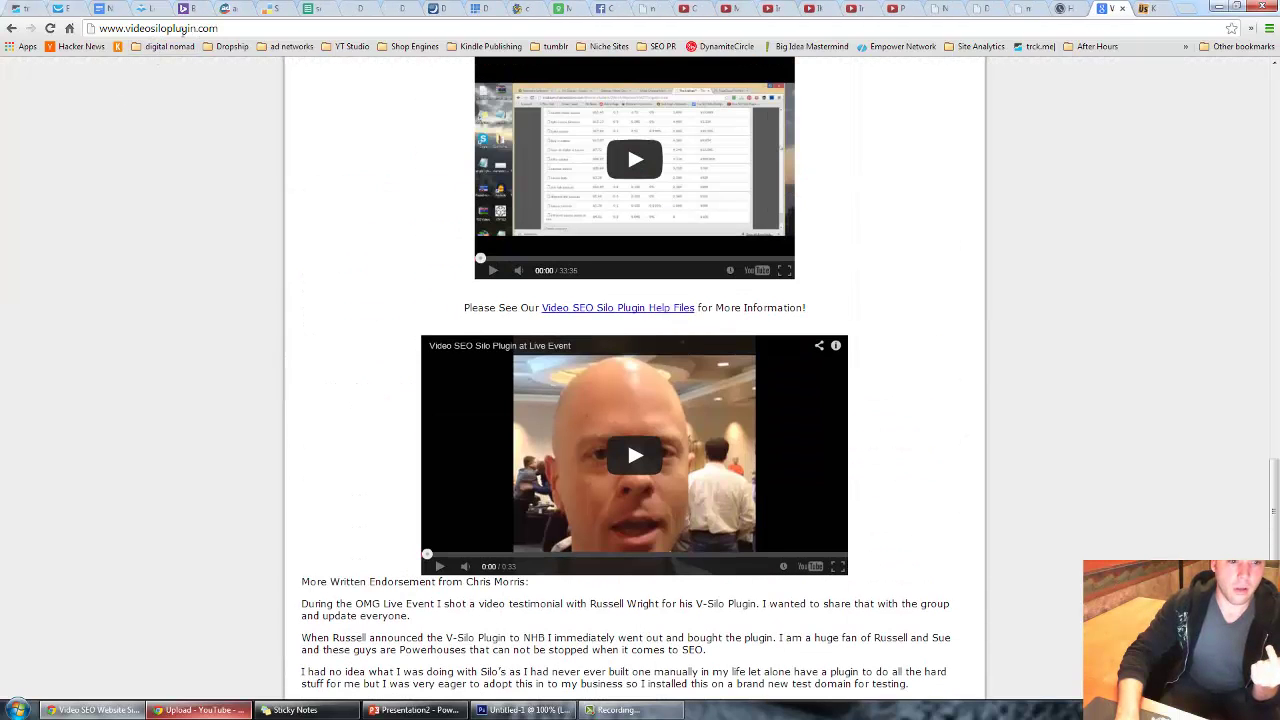
# - Close the plugin site, switch to the WordPress admin tab, and open V-Silo Builder Settings
pyautogui.click(1122, 9)
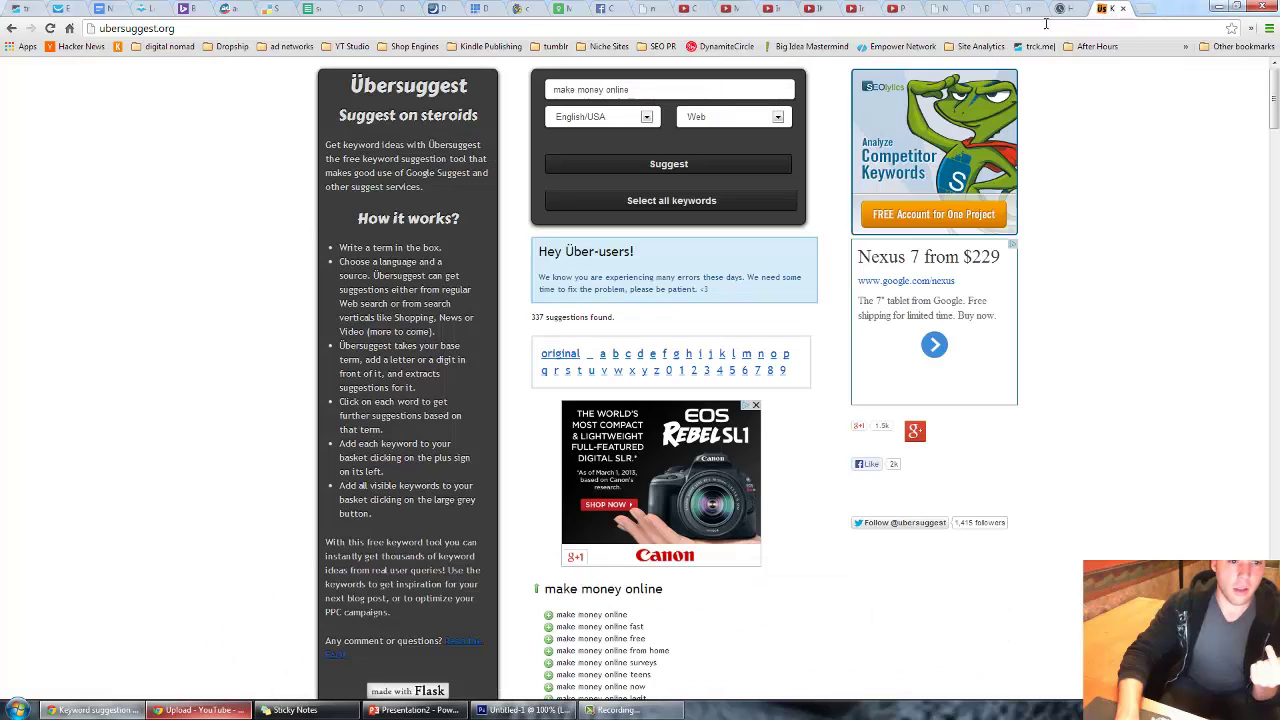
pyautogui.click(1062, 8)
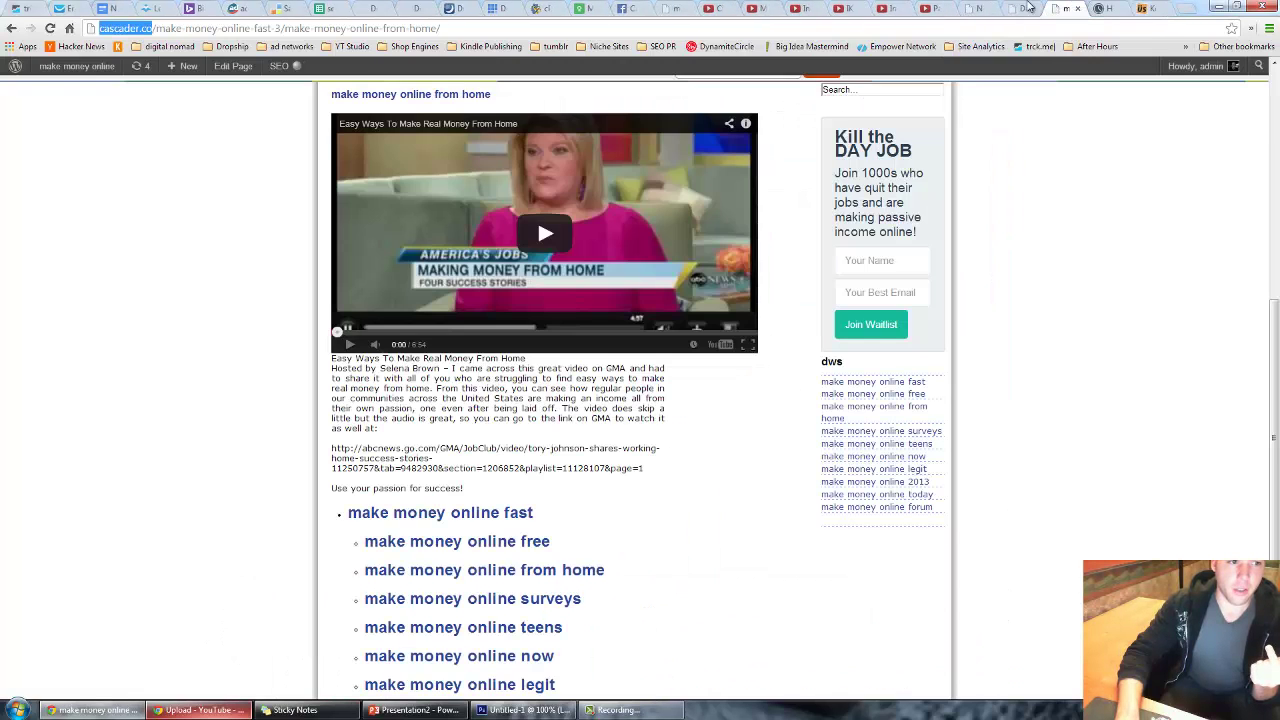
pyautogui.click(1022, 8)
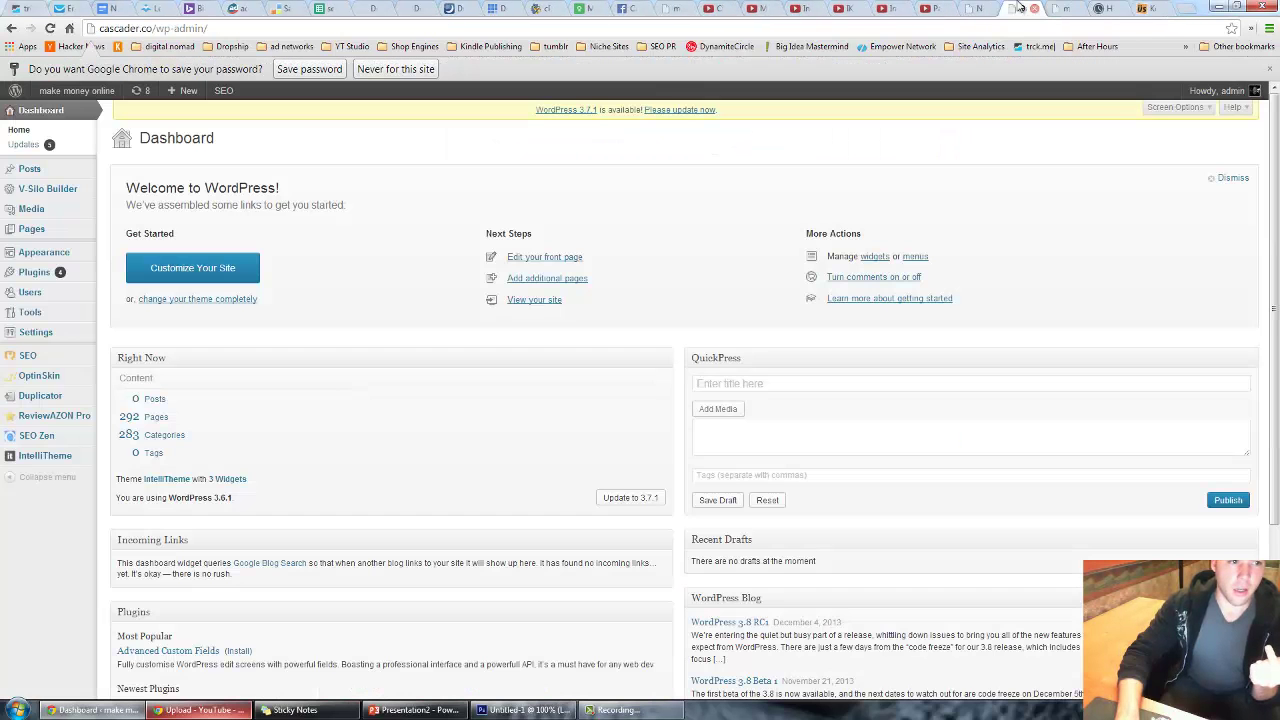
pyautogui.click(63, 198)
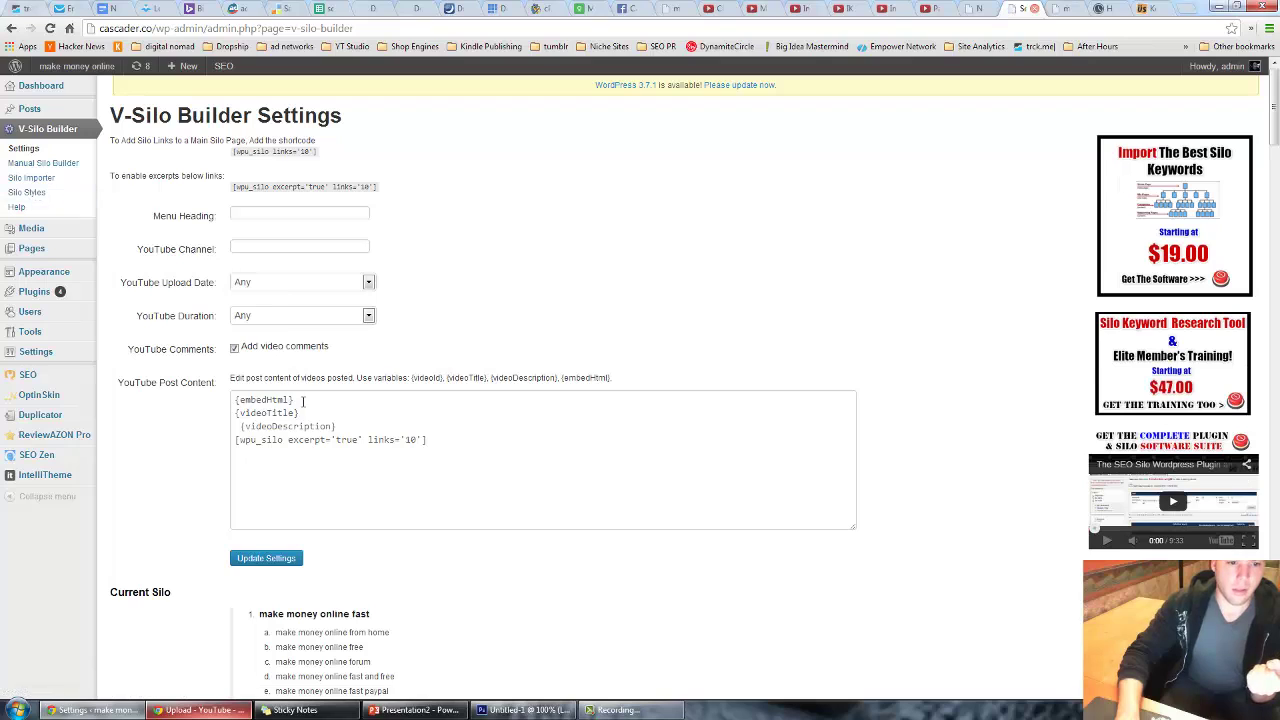
pyautogui.moveTo(294, 399); pyautogui.dragTo(218, 398)
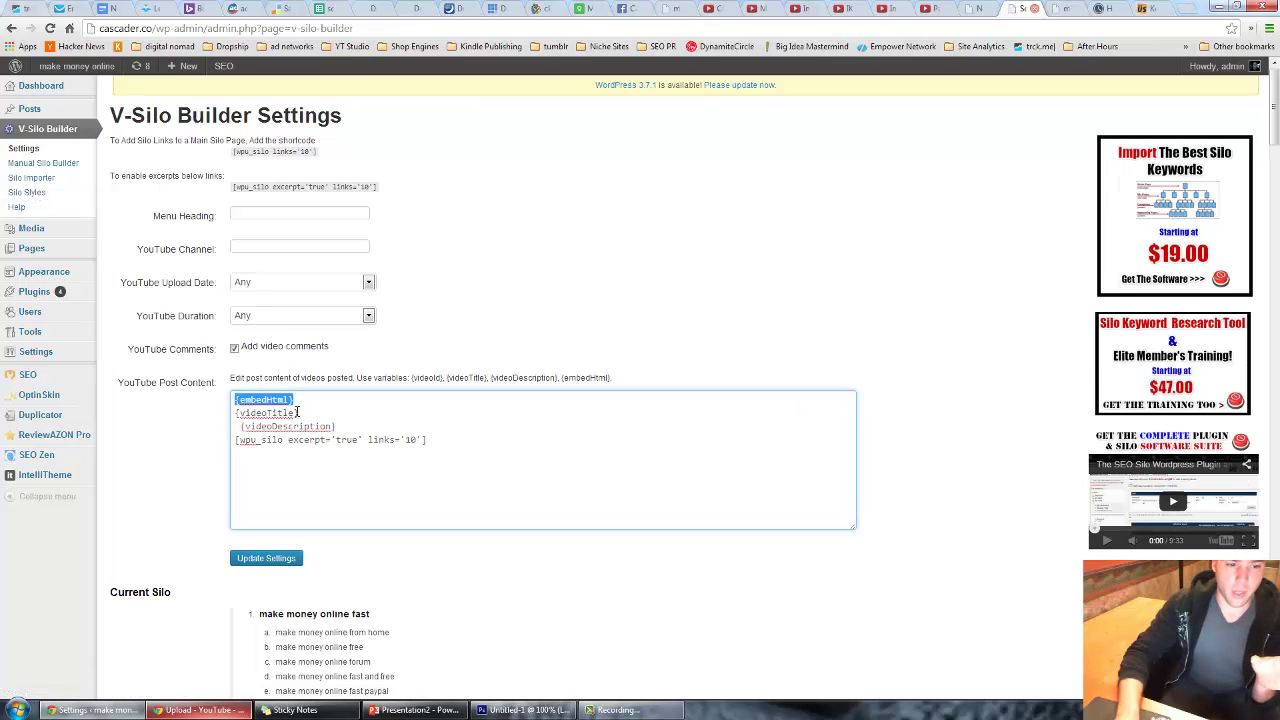
pyautogui.moveTo(301, 412); pyautogui.dragTo(234, 427)
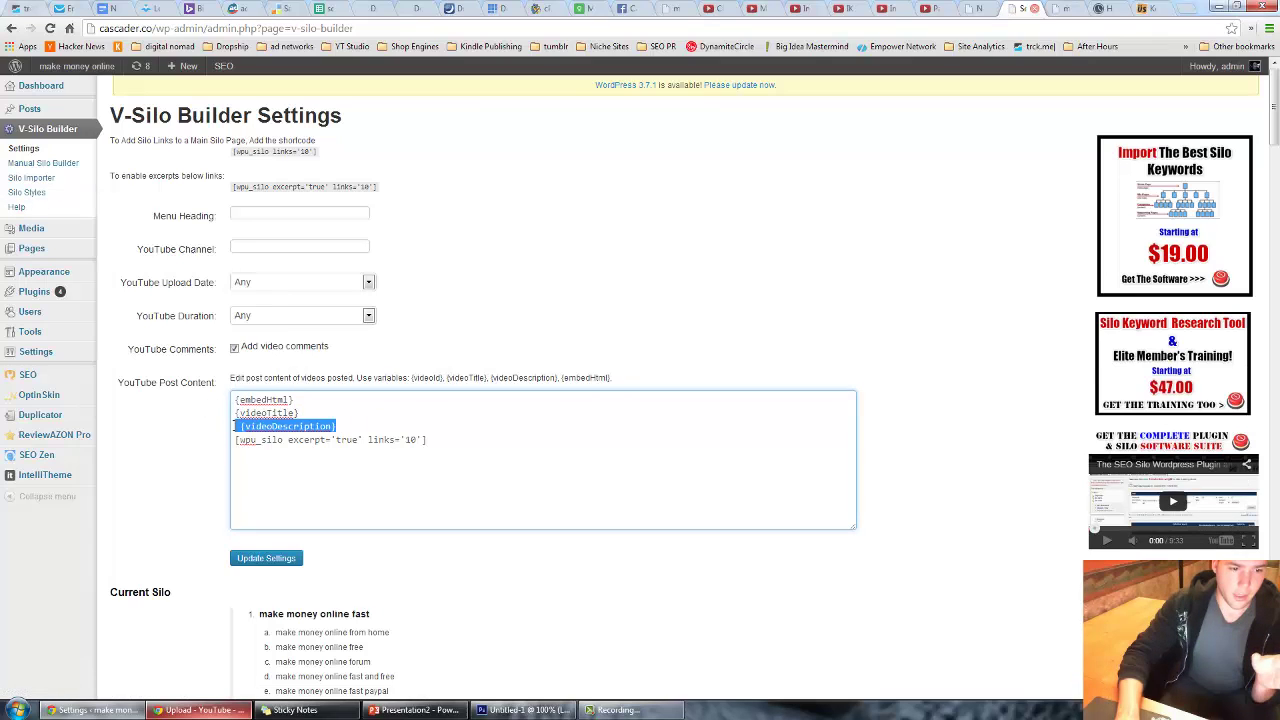
pyautogui.moveTo(446, 439); pyautogui.dragTo(236, 447)
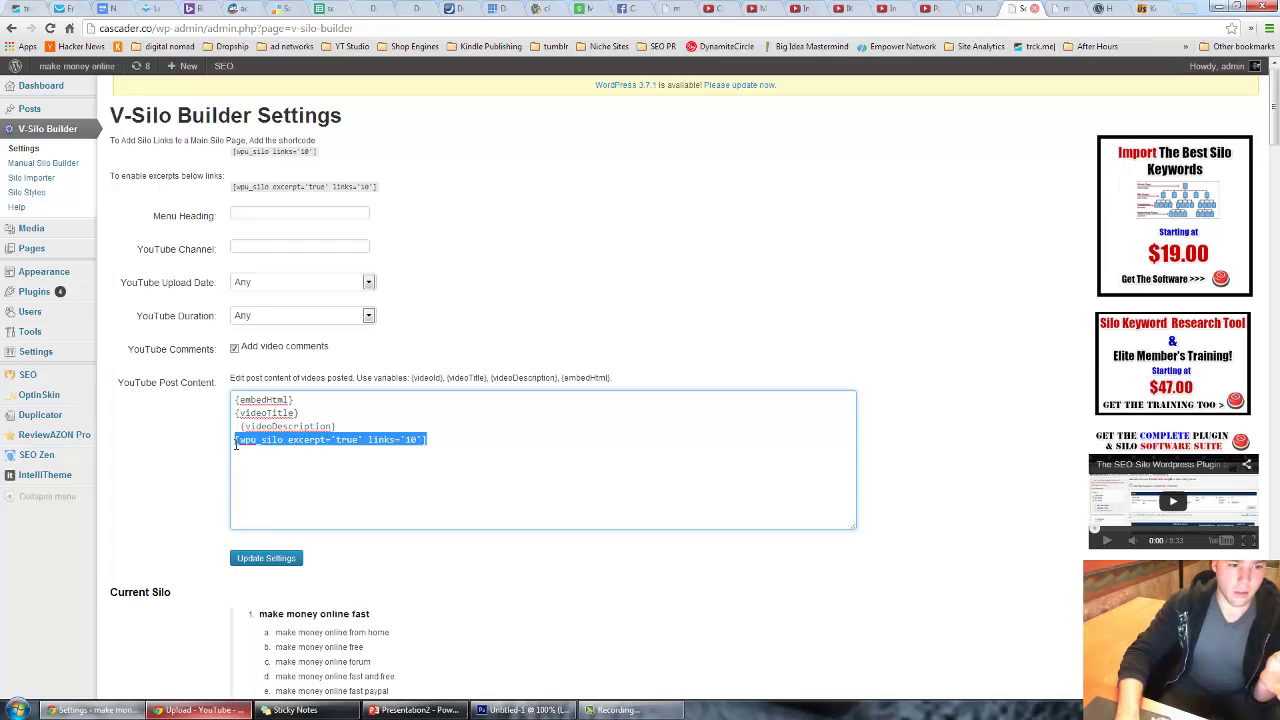
pyautogui.scroll(-2, 236, 447)
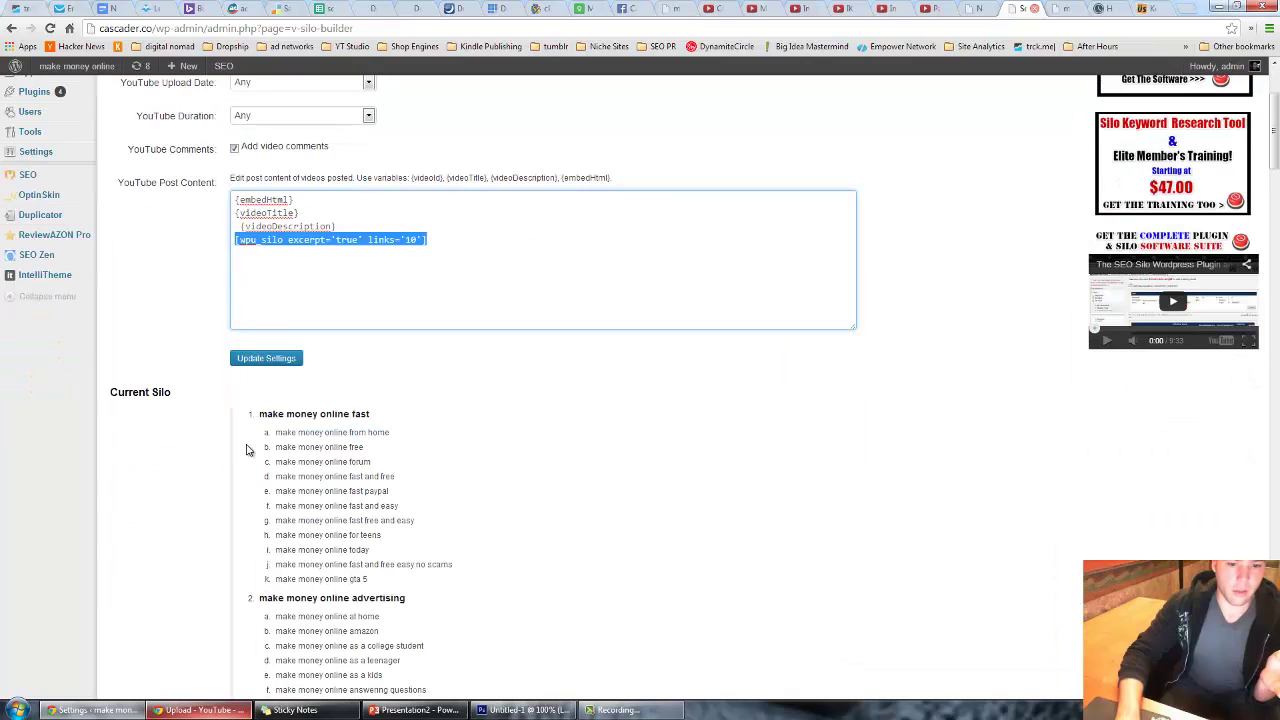
pyautogui.scroll(2, 247, 449)
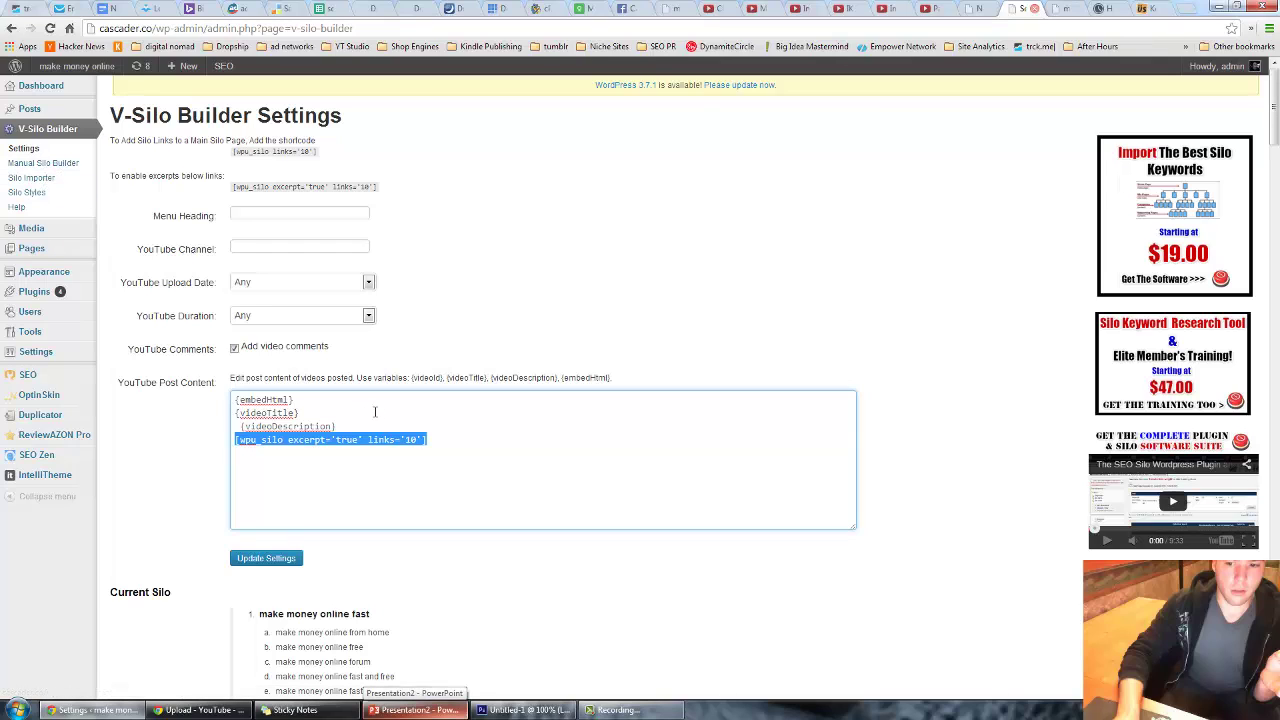
pyautogui.moveTo(236, 400); pyautogui.dragTo(437, 438)
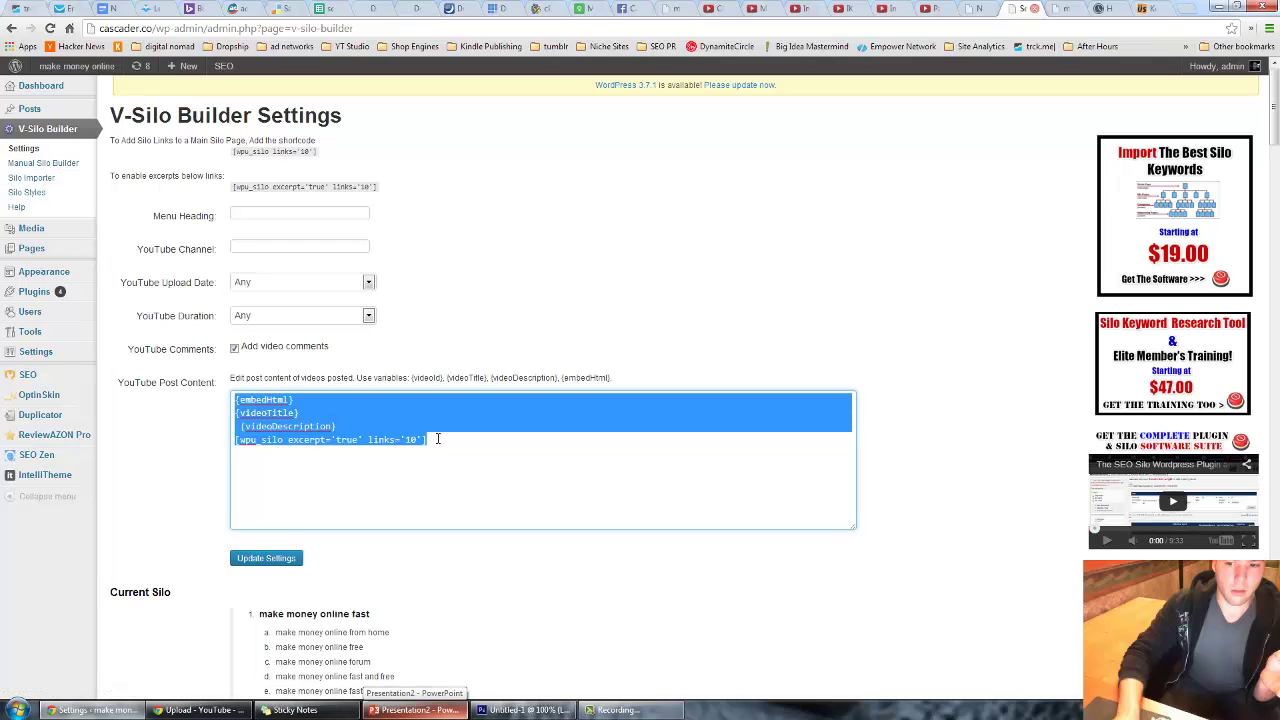
# - Open the Manual Silo Builder and scan its make money online fast keyword headings
pyautogui.click(50, 170)
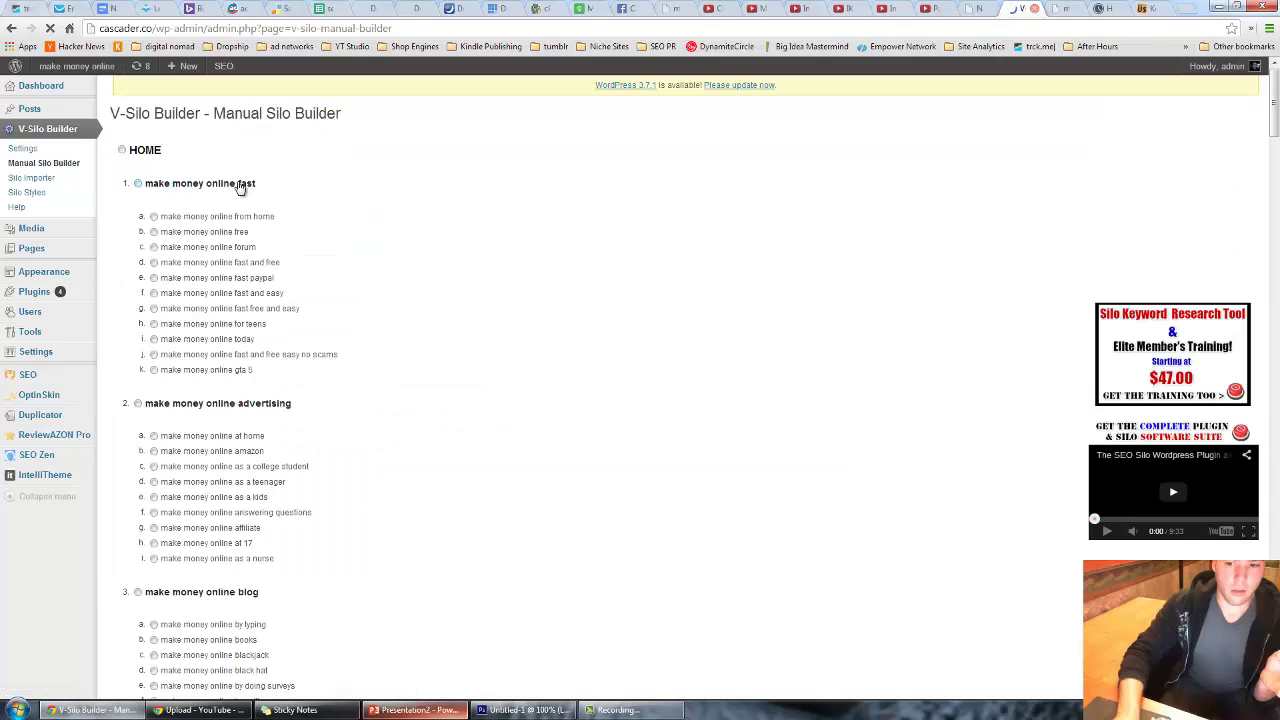
pyautogui.doubleClick(248, 184)
pyautogui.moveTo(152, 189); pyautogui.dragTo(149, 192)
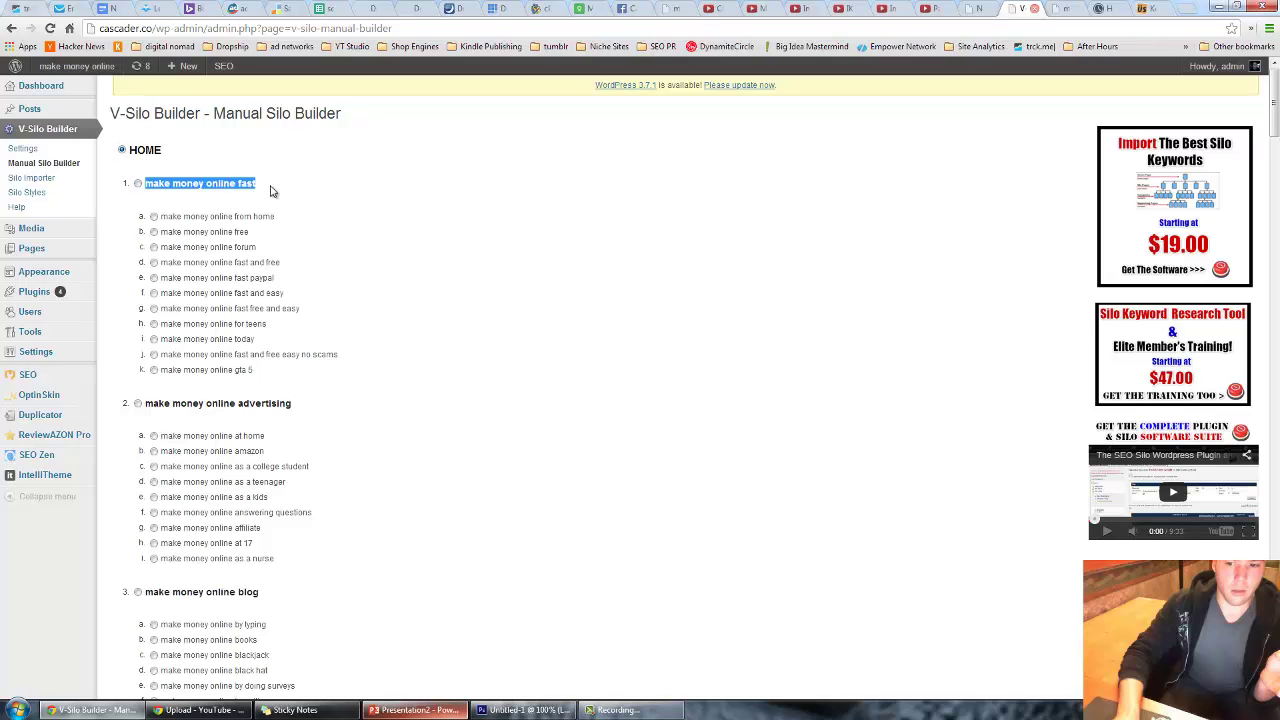
pyautogui.moveTo(270, 191); pyautogui.dragTo(153, 188)
pyautogui.moveTo(224, 405); pyautogui.dragTo(194, 449)
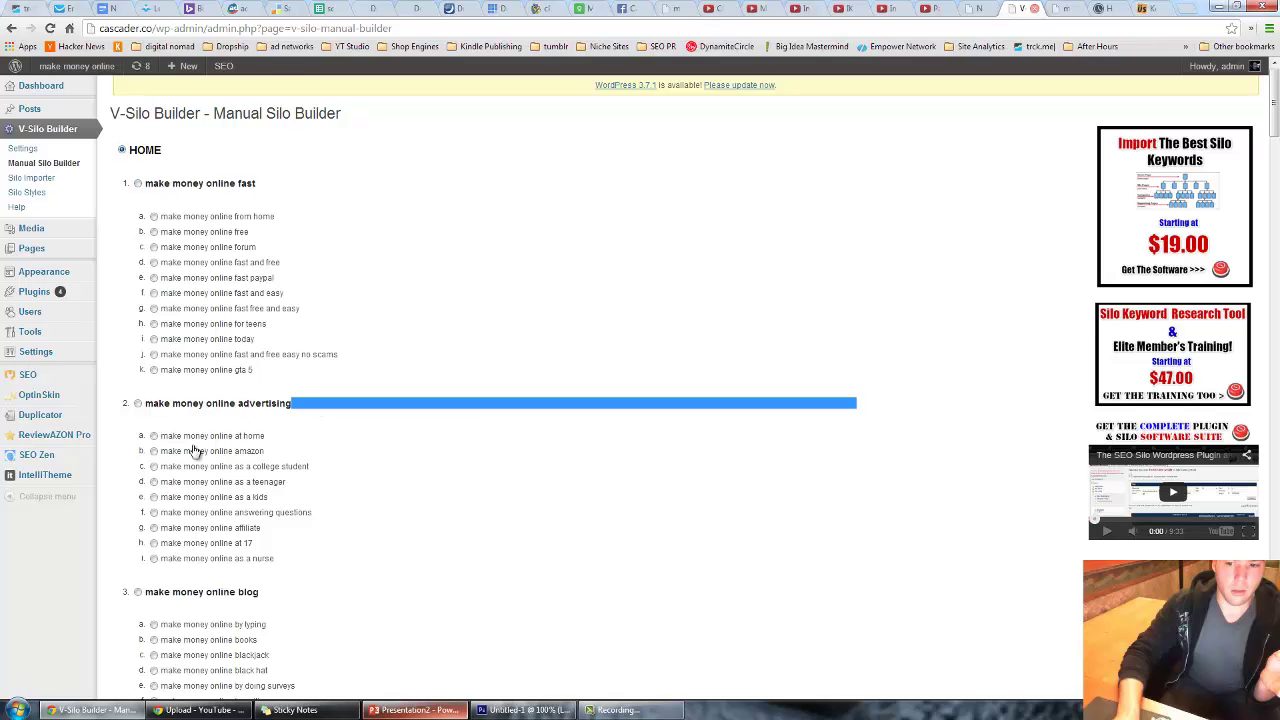
pyautogui.scroll(-3, 262, 262)
pyautogui.moveTo(149, 296); pyautogui.dragTo(300, 258)
pyautogui.moveTo(300, 447); pyautogui.dragTo(257, 486)
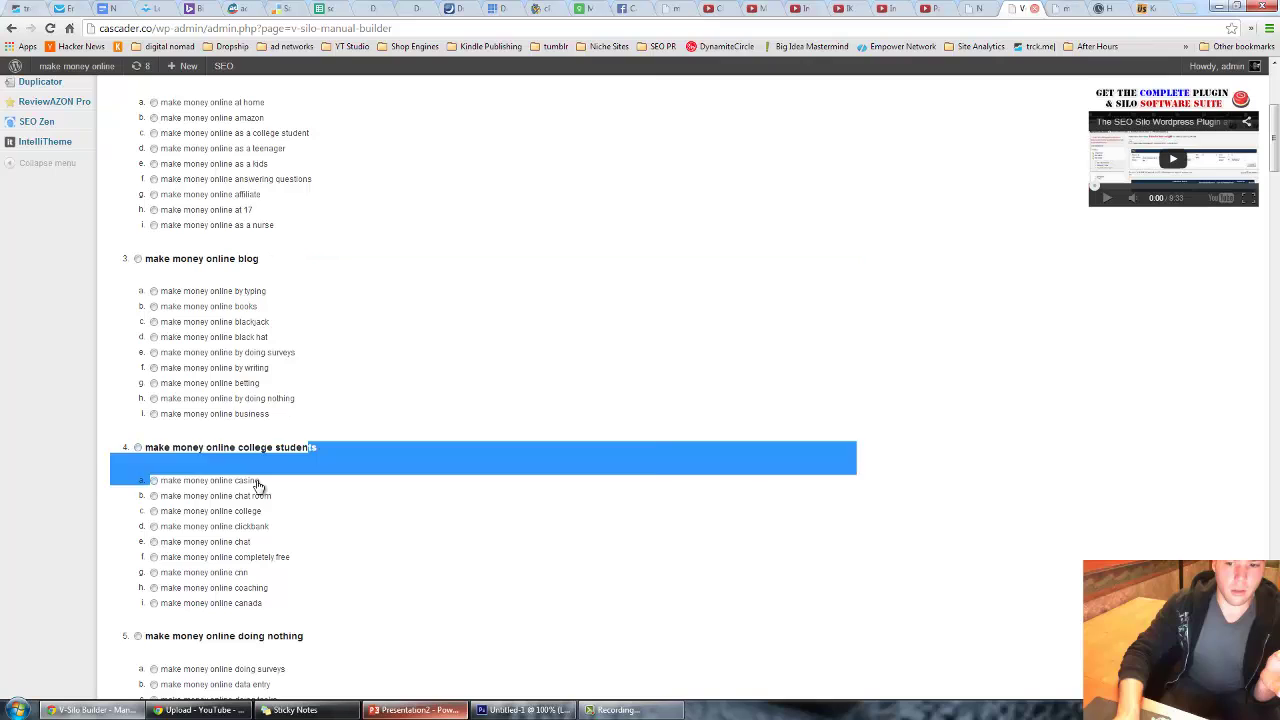
pyautogui.scroll(-4, 300, 434)
pyautogui.moveTo(262, 425); pyautogui.dragTo(205, 426)
pyautogui.scroll(-20, 300, 560)
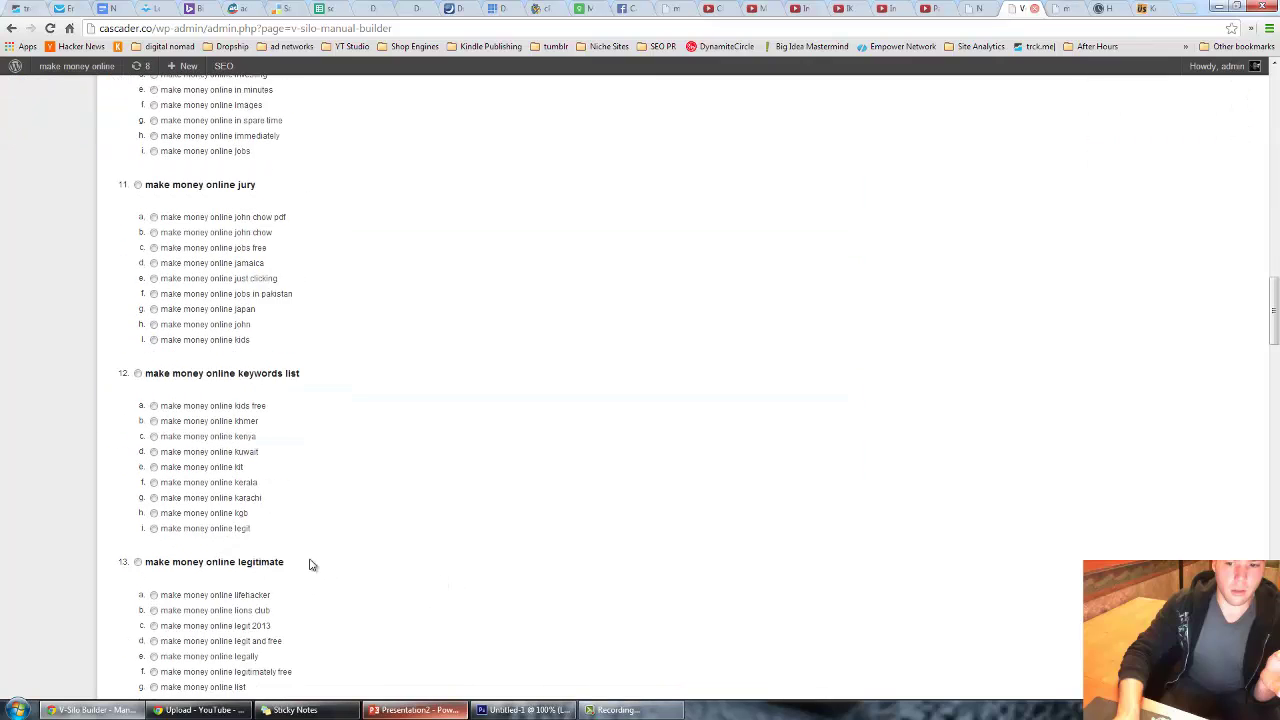
pyautogui.scroll(-11, 294, 557)
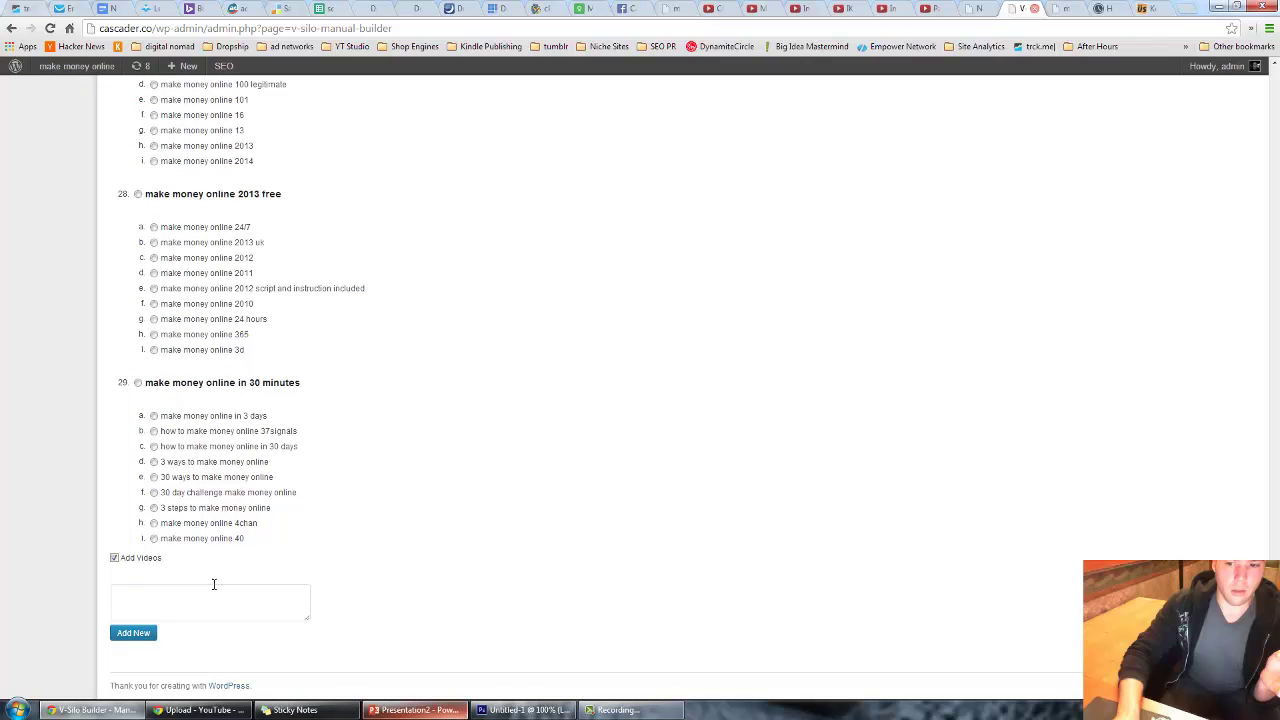
# - Place the caret in the Add Videos box and inspect heading 29 further down
pyautogui.click(183, 603)
pyautogui.scroll(20, 209, 265)
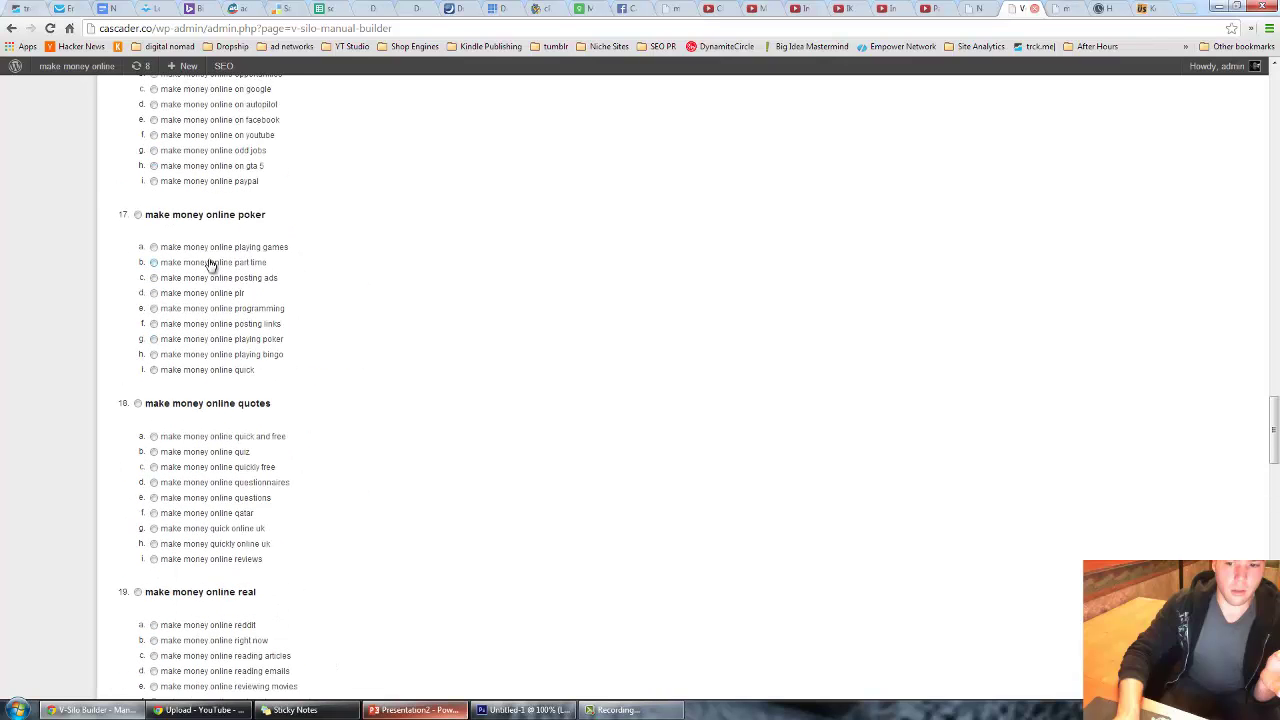
pyautogui.scroll(-20, 209, 265)
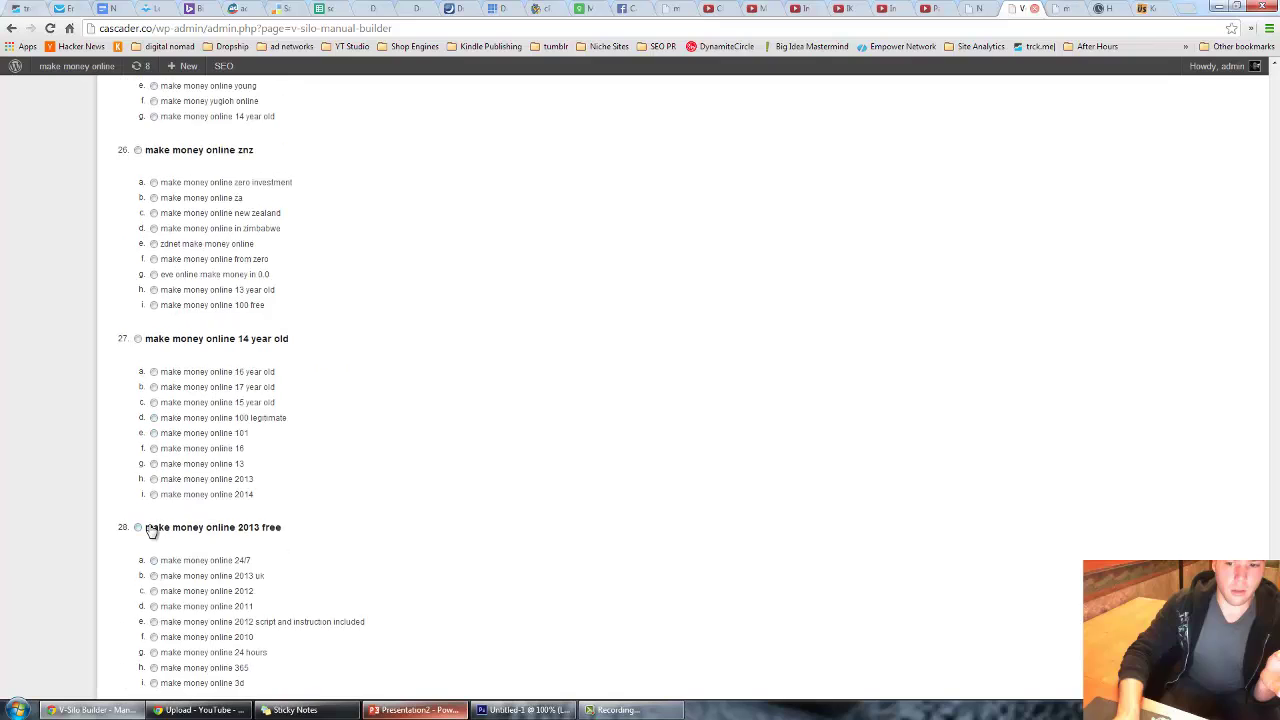
pyautogui.moveTo(122, 390); pyautogui.dragTo(176, 384)
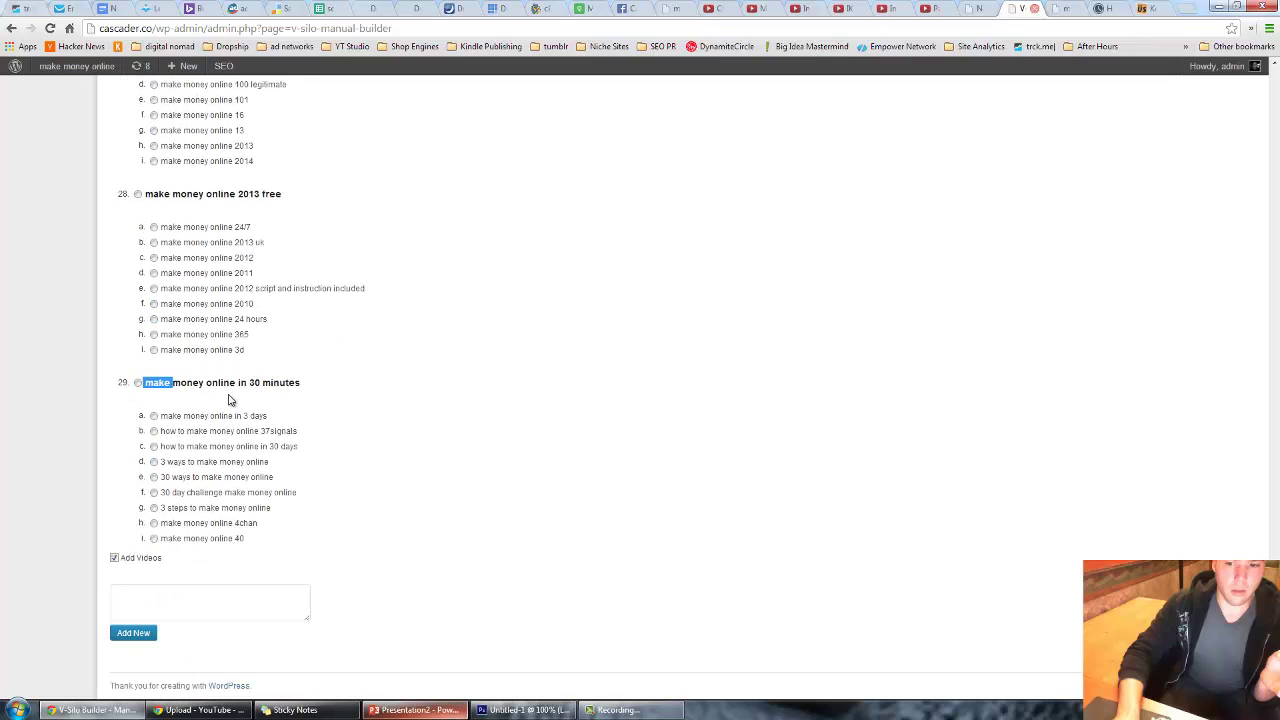
pyautogui.click(612, 710)
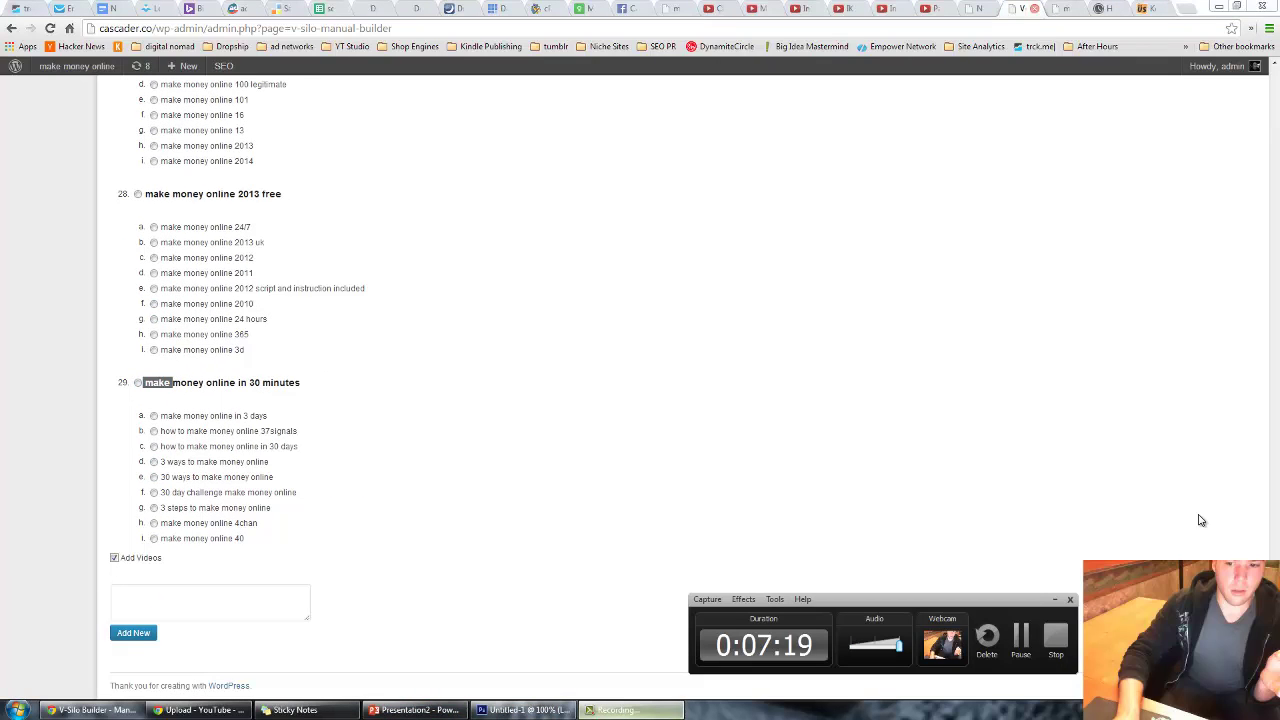
pyautogui.click(1021, 640)
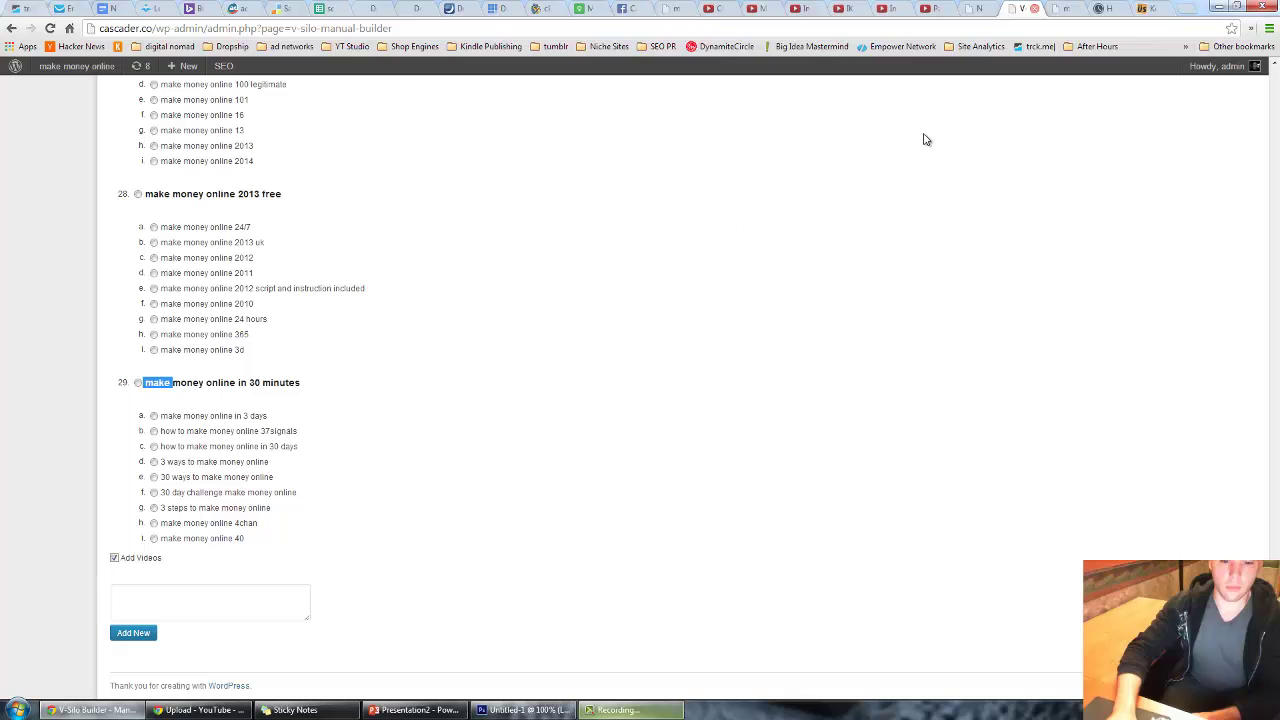
pyautogui.scroll(20, 257, 322)
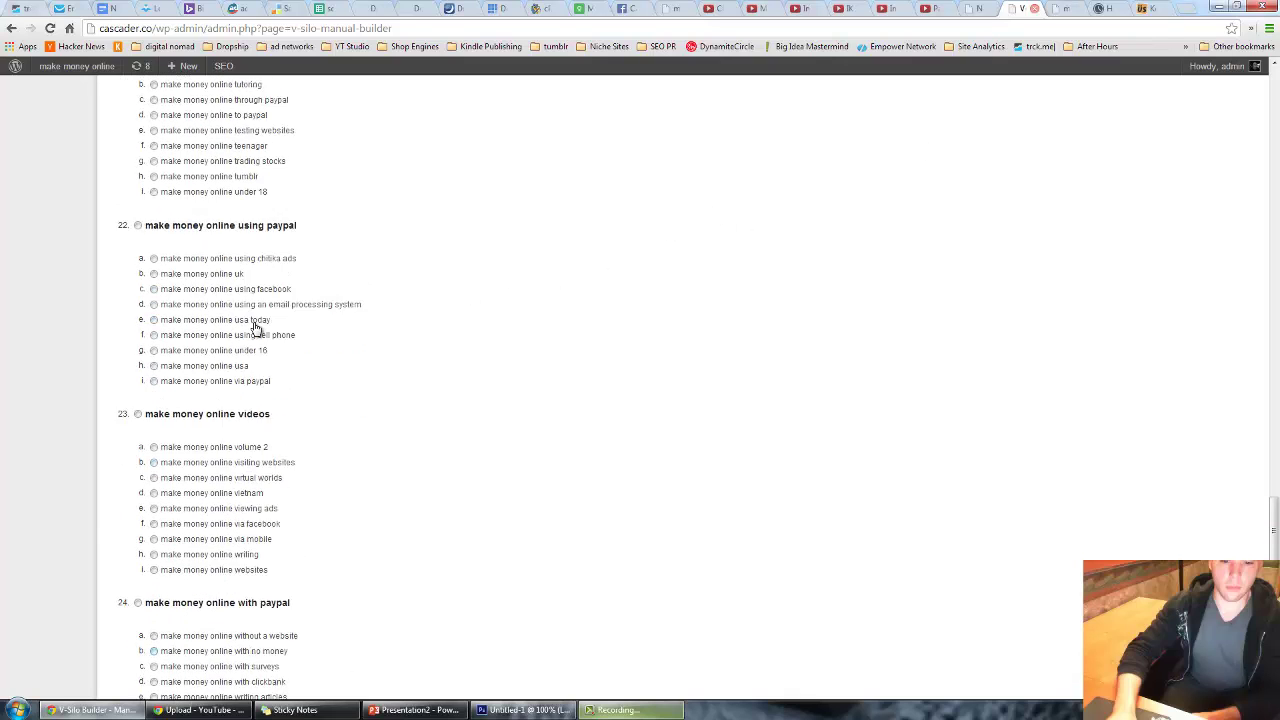
pyautogui.scroll(20, 258, 331)
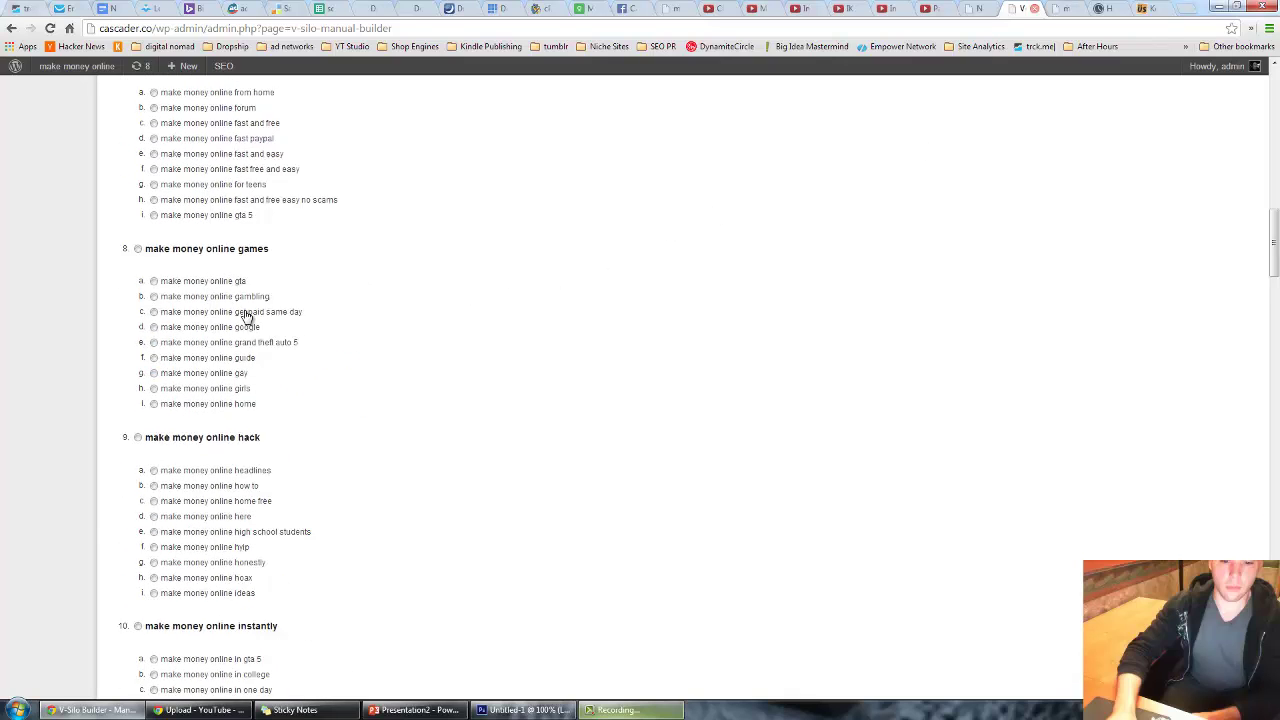
pyautogui.scroll(2, 244, 315)
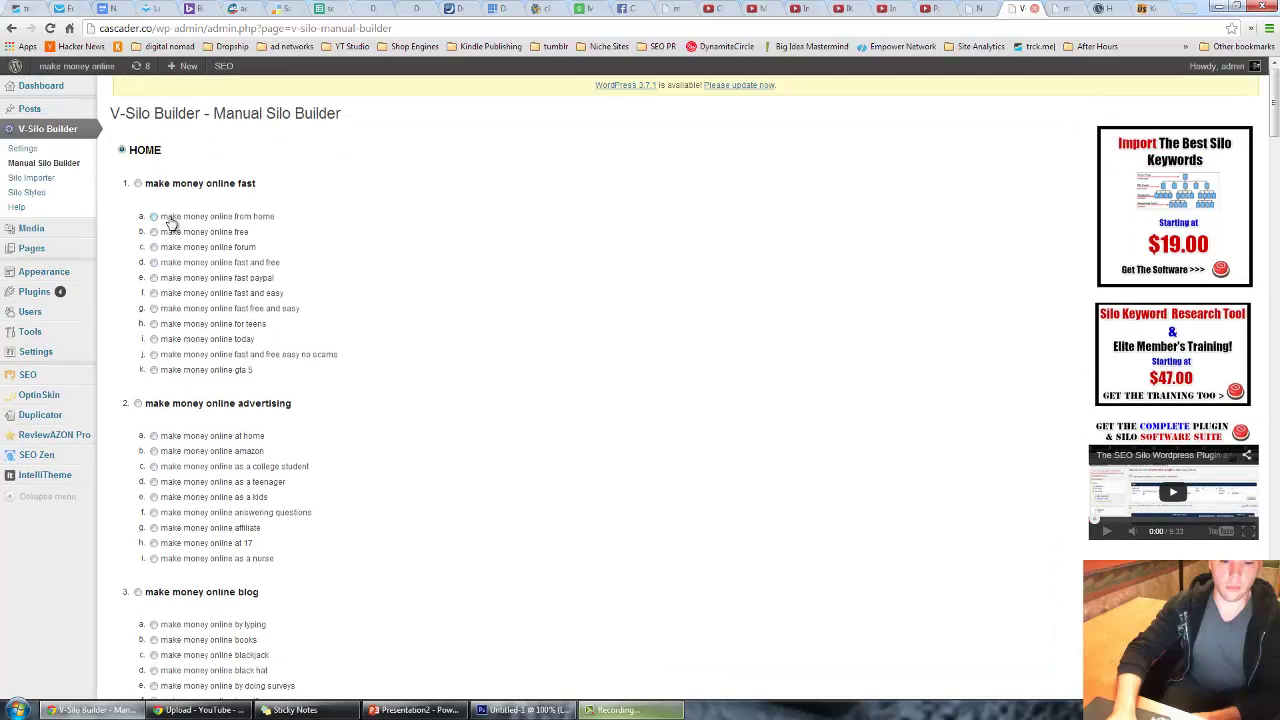
# - Choose make money online fast as the parent keyword and review its sub-keywords
pyautogui.moveTo(272, 217); pyautogui.dragTo(172, 218)
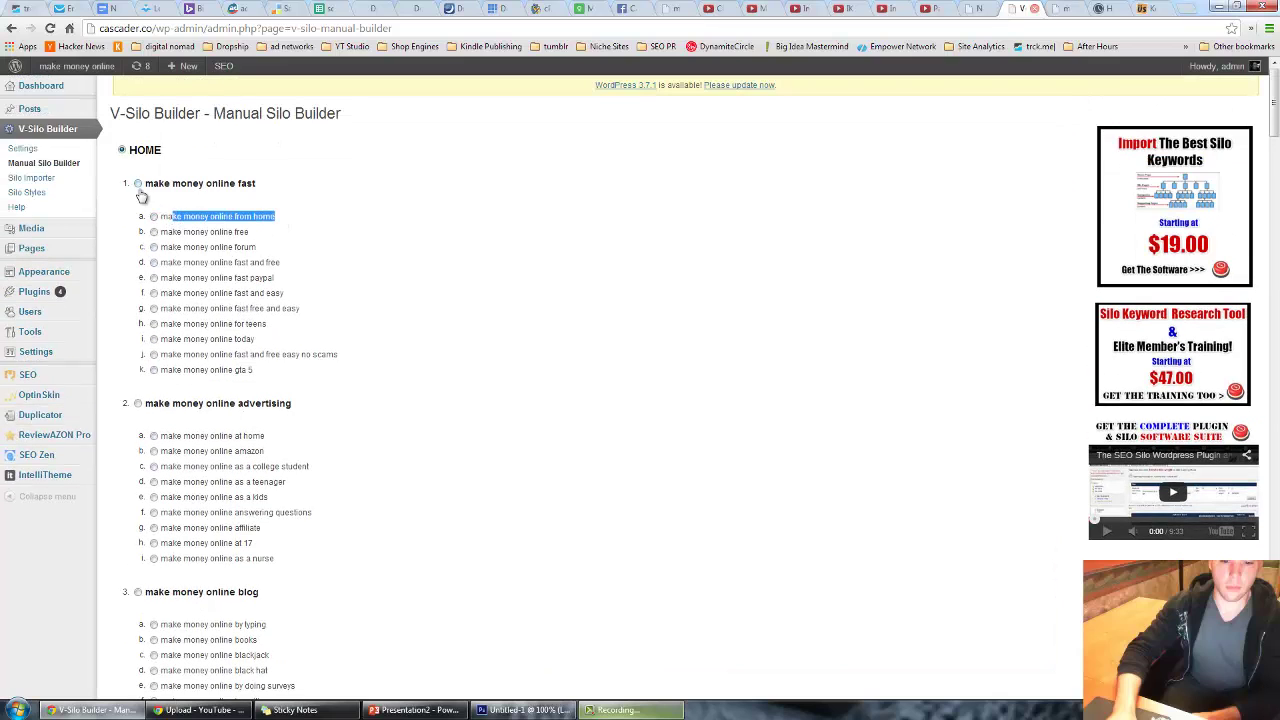
pyautogui.click(138, 184)
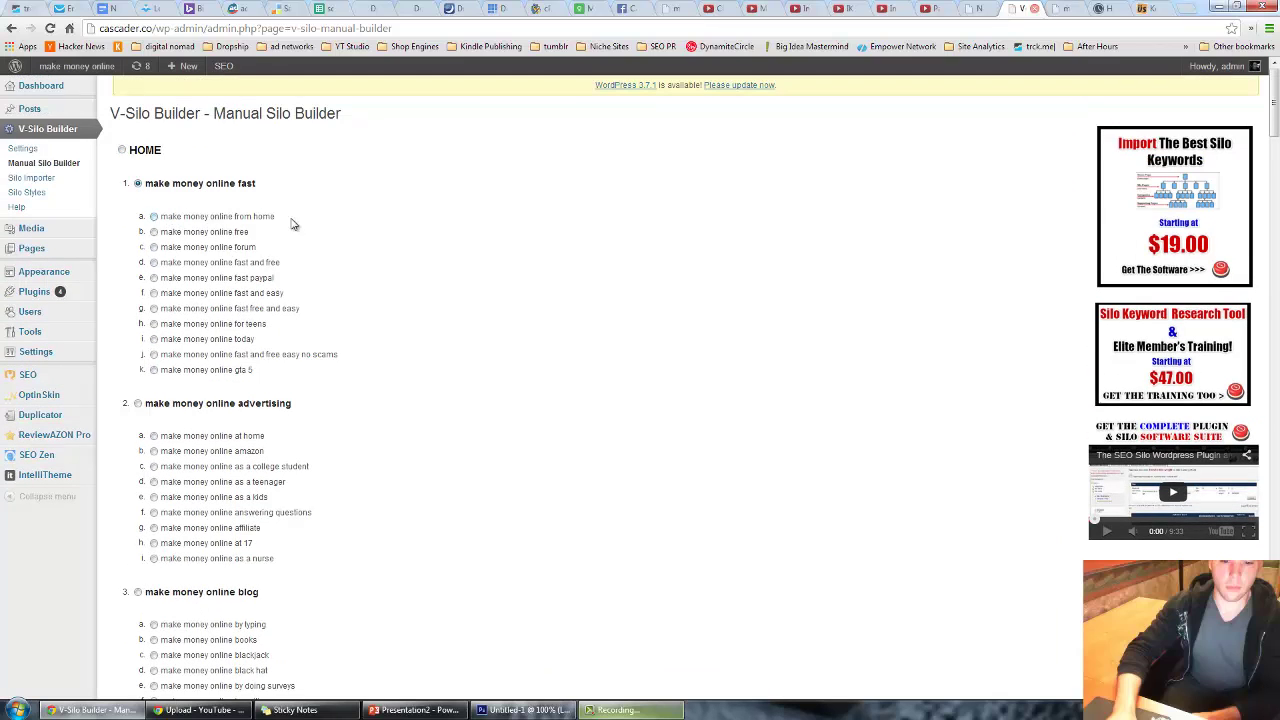
pyautogui.click(154, 232)
pyautogui.scroll(-4, 340, 407)
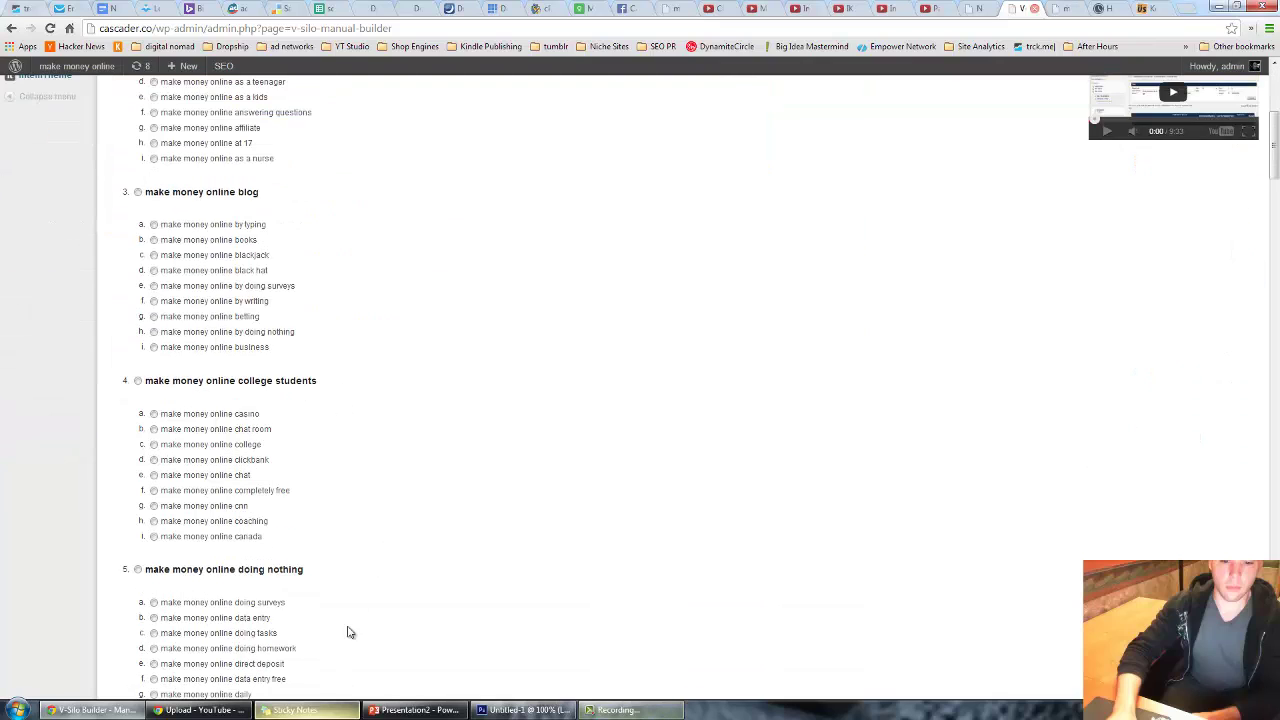
pyautogui.moveTo(306, 710)
pyautogui.scroll(-1, 363, 600)
pyautogui.scroll(5, 309, 395)
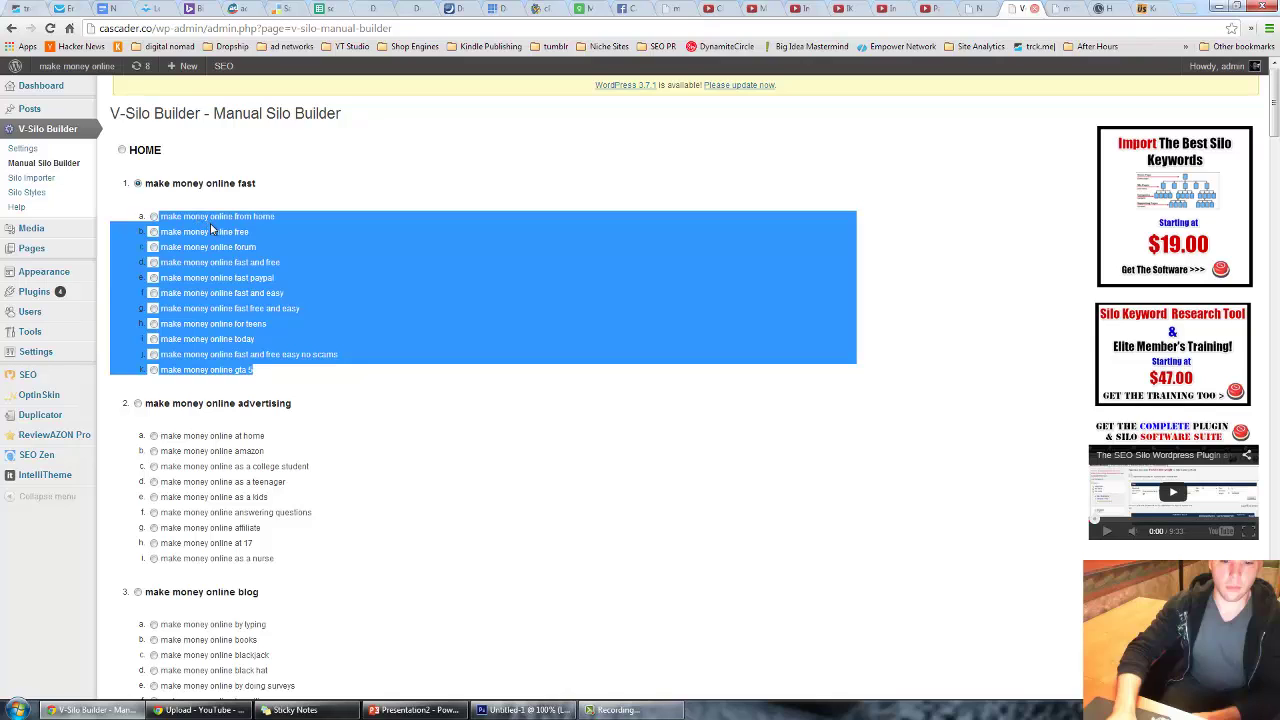
# - Pick make money online from home, then switch the sub-item to make money online fast and easy
pyautogui.moveTo(183, 187); pyautogui.dragTo(280, 262)
pyautogui.click(185, 229)
pyautogui.click(259, 375)
pyautogui.click(246, 220)
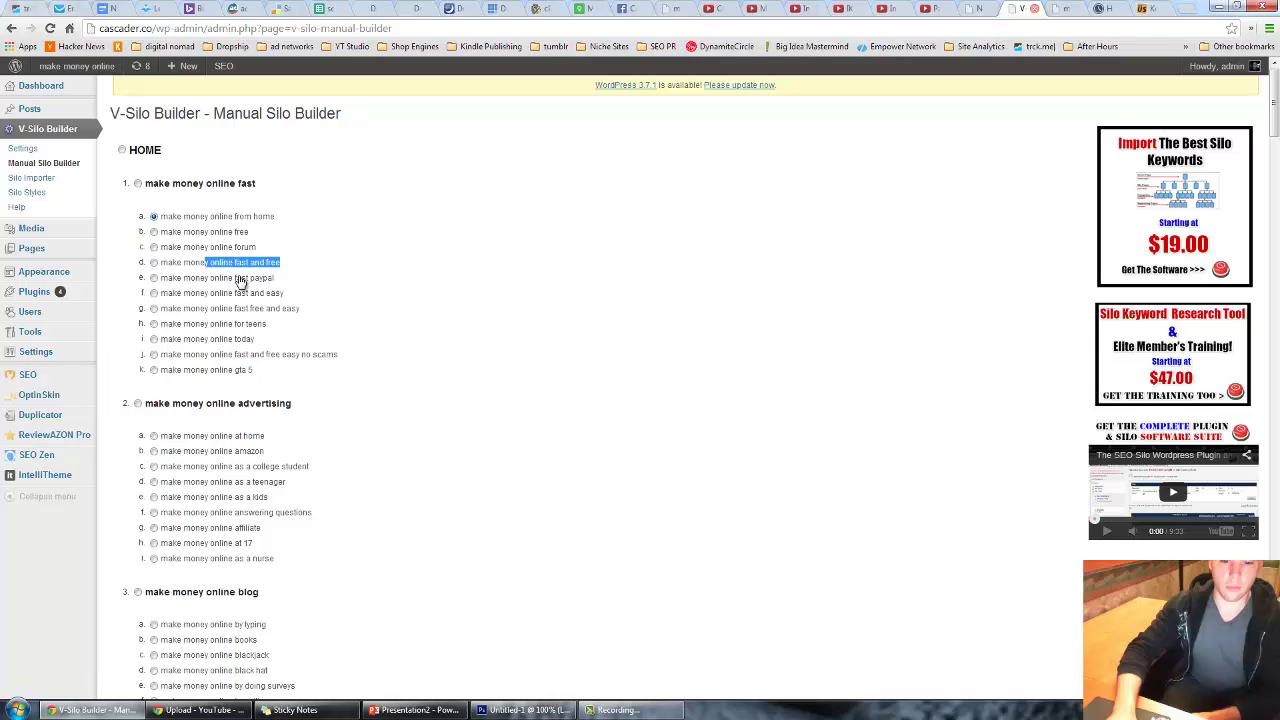
pyautogui.moveTo(196, 277); pyautogui.dragTo(273, 277)
pyautogui.click(216, 295)
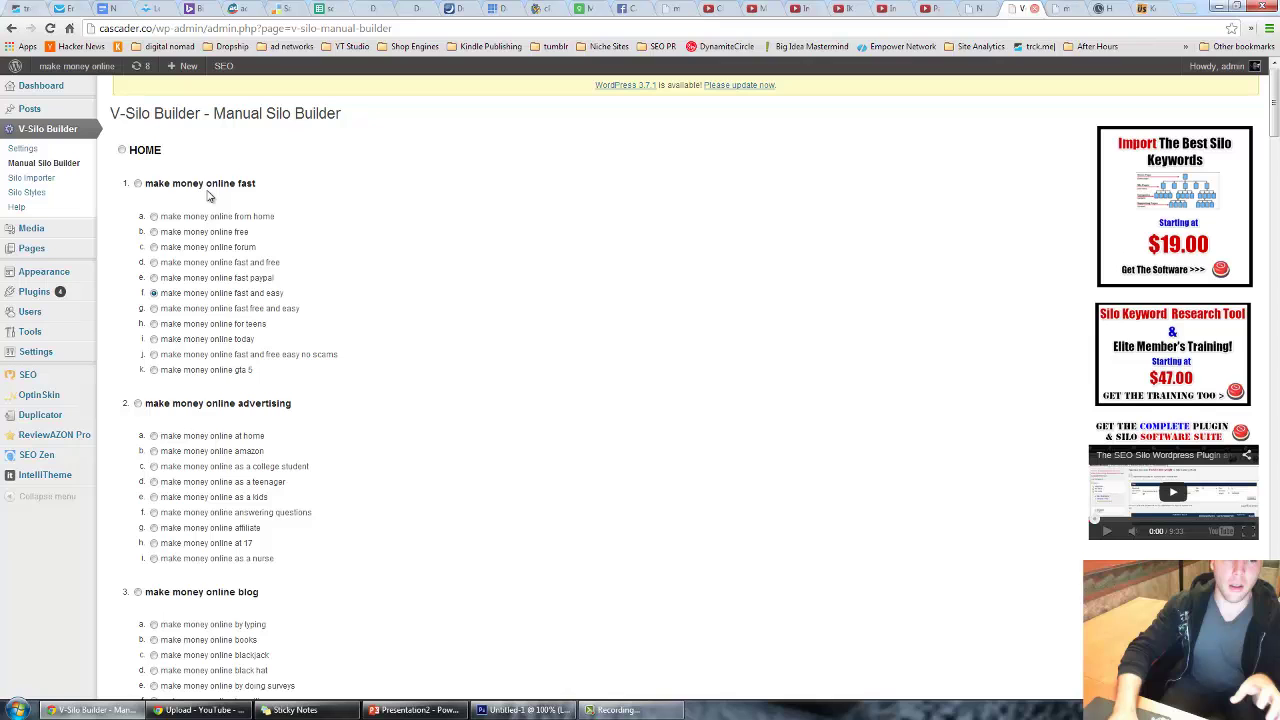
# - Switch to ExpiredDomains.net, highlight its domain in the address bar, and open the GD Expired list
pyautogui.hotkey('ctrl', 'Tab')
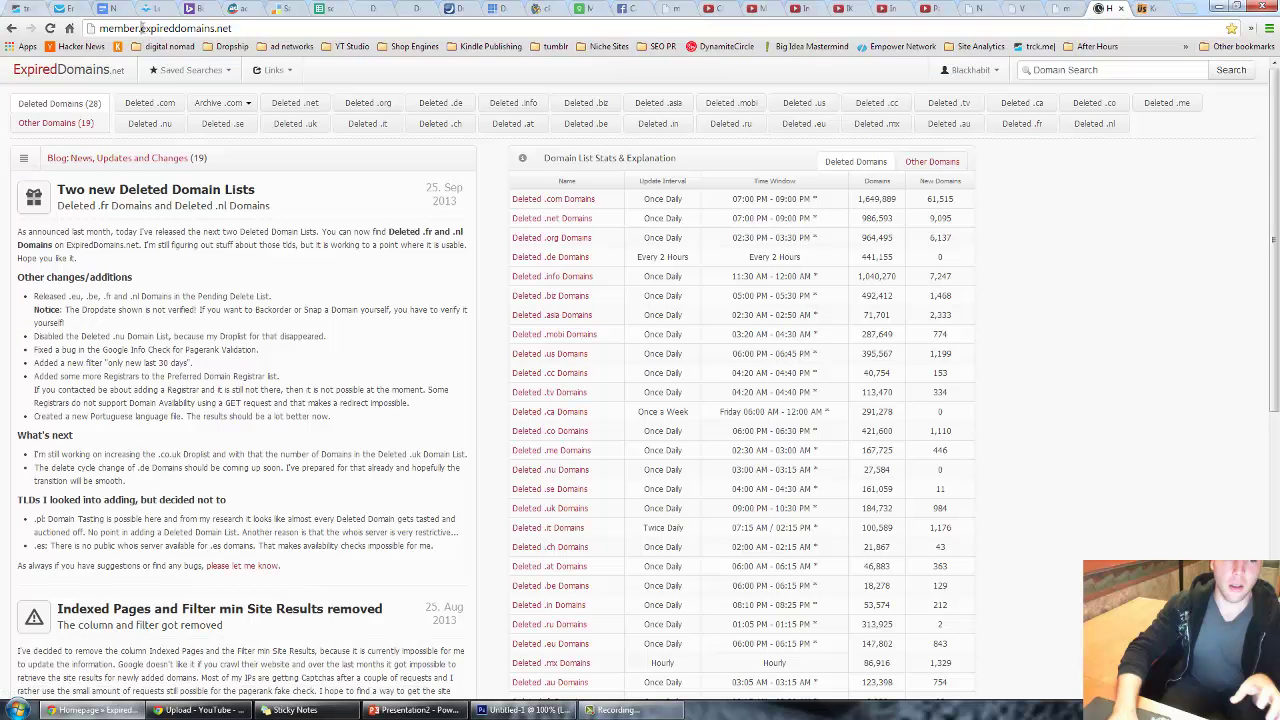
pyautogui.moveTo(140, 28); pyautogui.dragTo(214, 30)
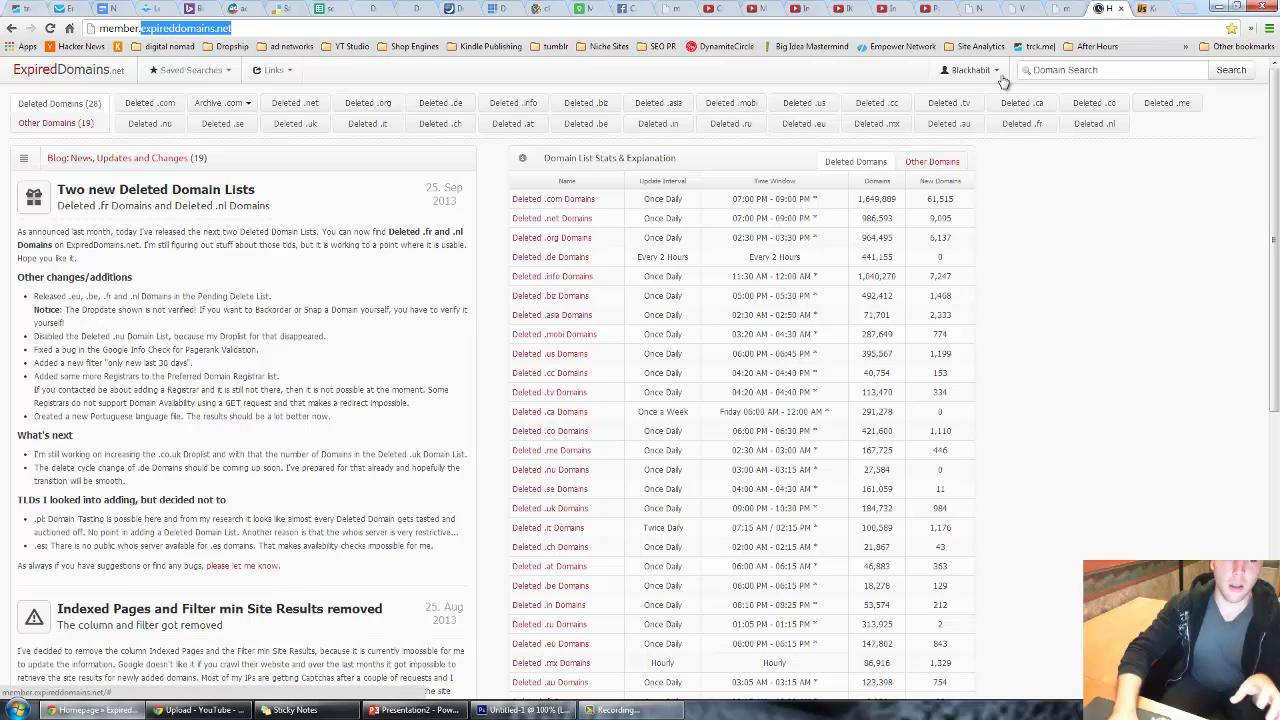
pyautogui.click(63, 130)
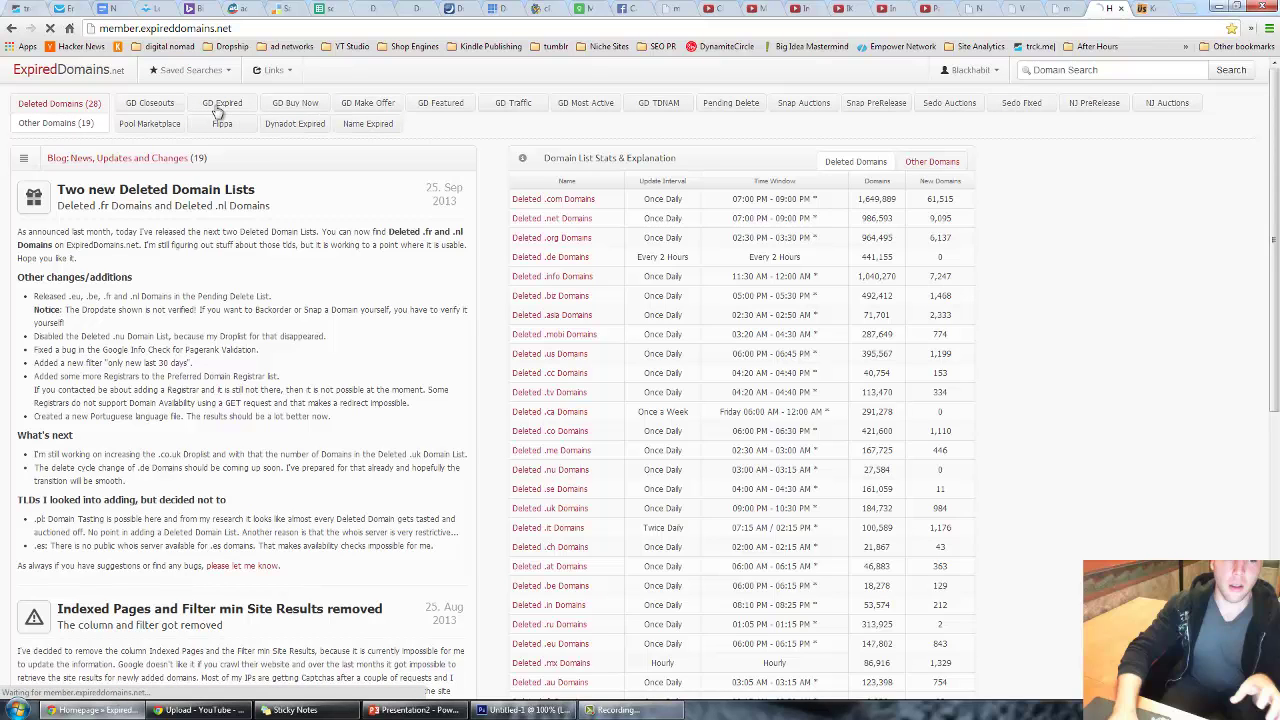
pyautogui.click(218, 105)
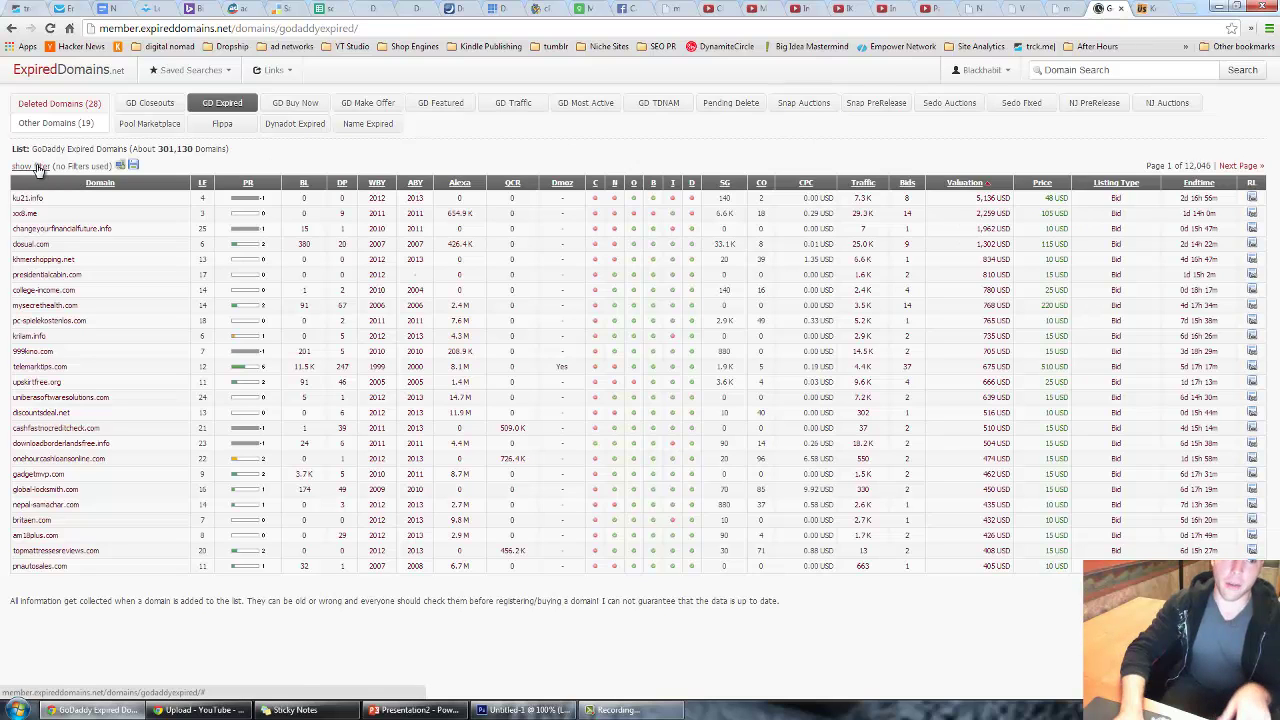
# - Filter the GoDaddy Expired list to minimum PageRank 3, no PR -1, 100 domains per page
pyautogui.click(30, 166)
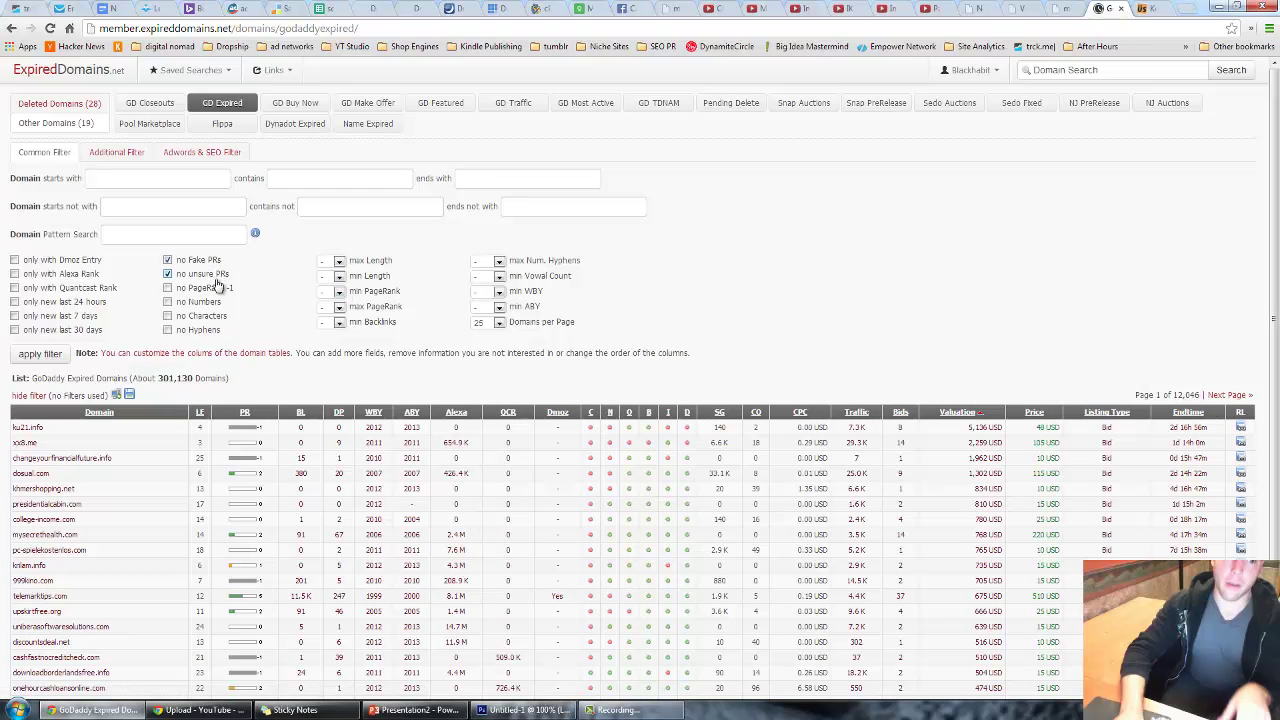
pyautogui.click(216, 289)
pyautogui.click(339, 292)
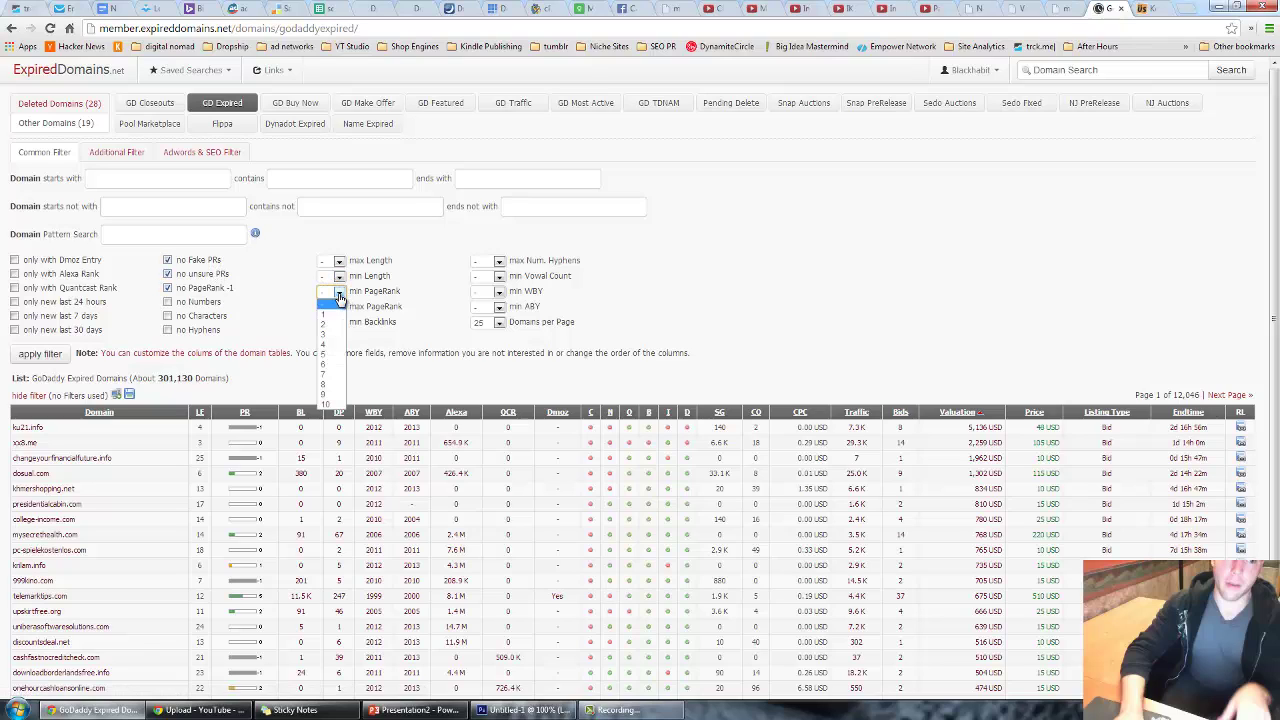
pyautogui.click(334, 336)
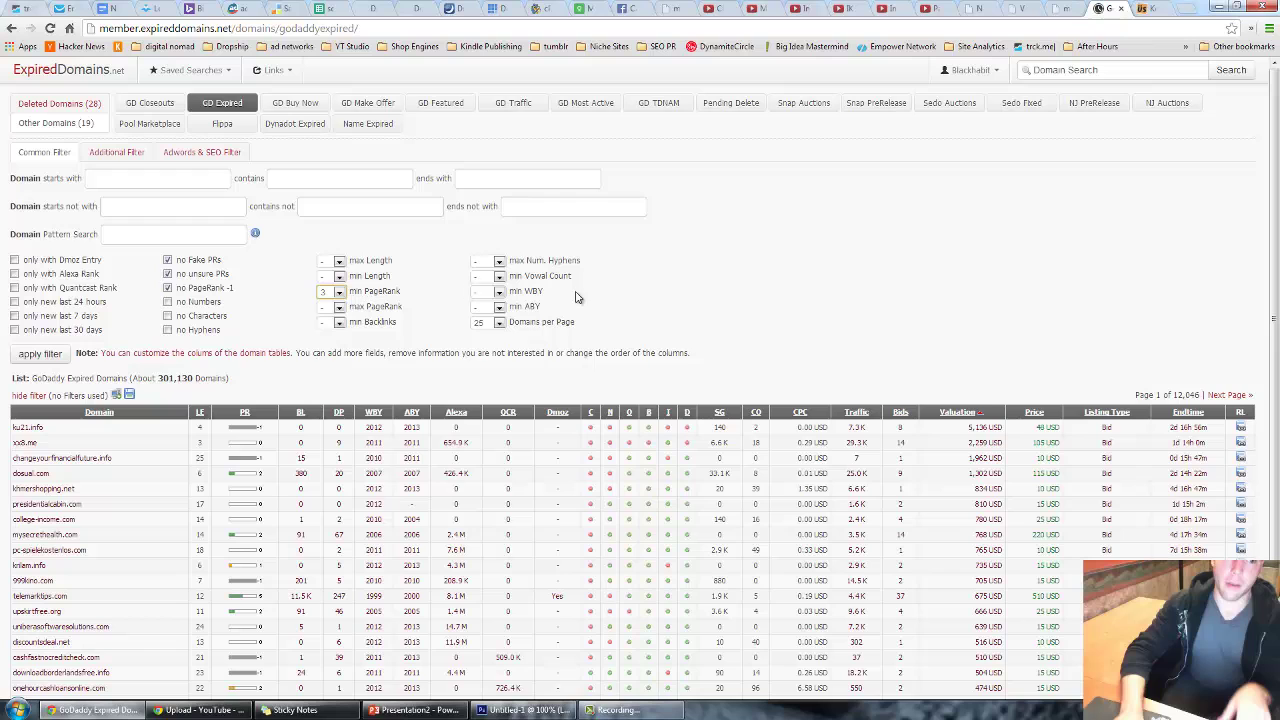
pyautogui.click(490, 326)
pyautogui.click(485, 360)
pyautogui.click(190, 155)
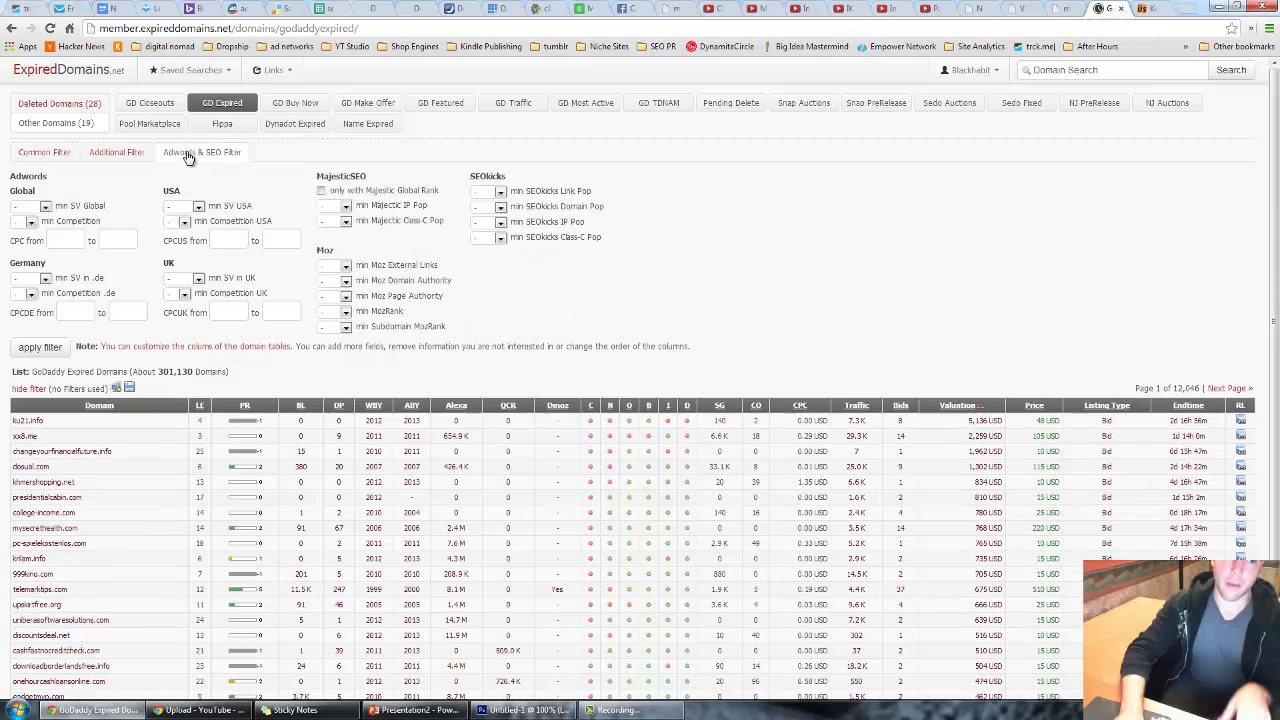
pyautogui.click(60, 155)
pyautogui.click(40, 354)
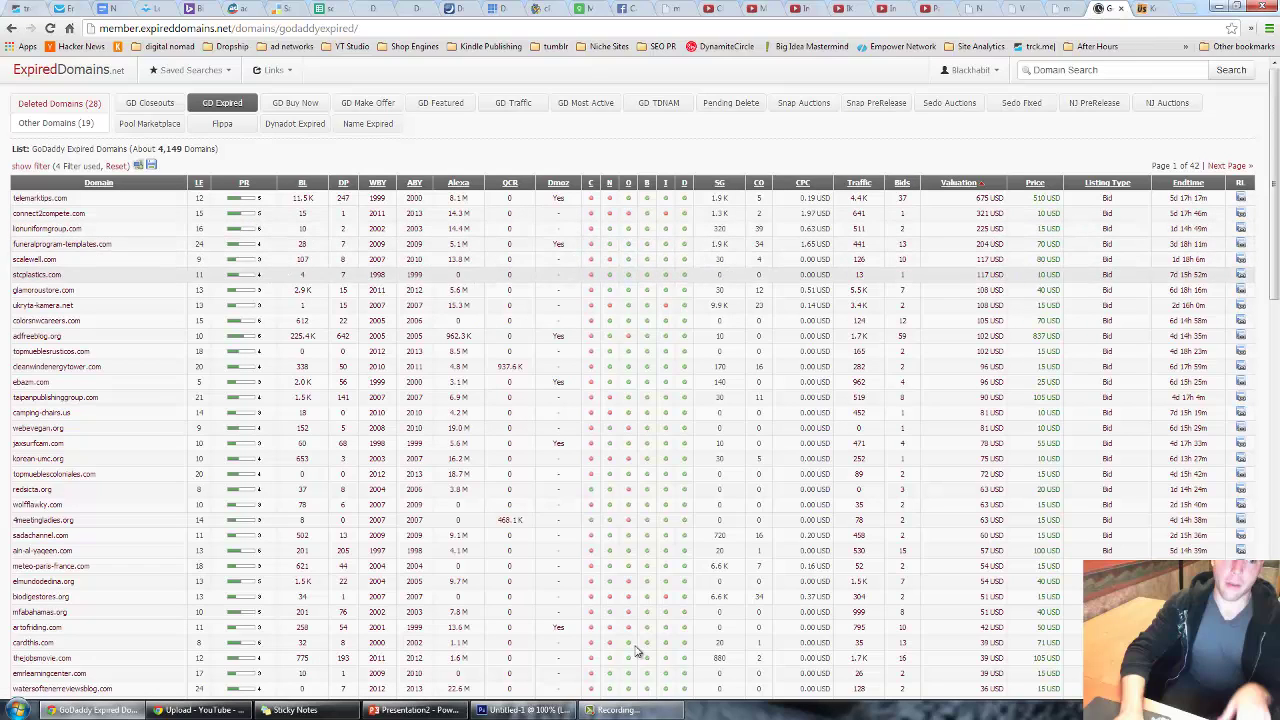
# - Review the filtered domains, then open the $1,500 lyricsdir.com listing on GoDaddy Auctions
pyautogui.scroll(-1, 1050, 358)
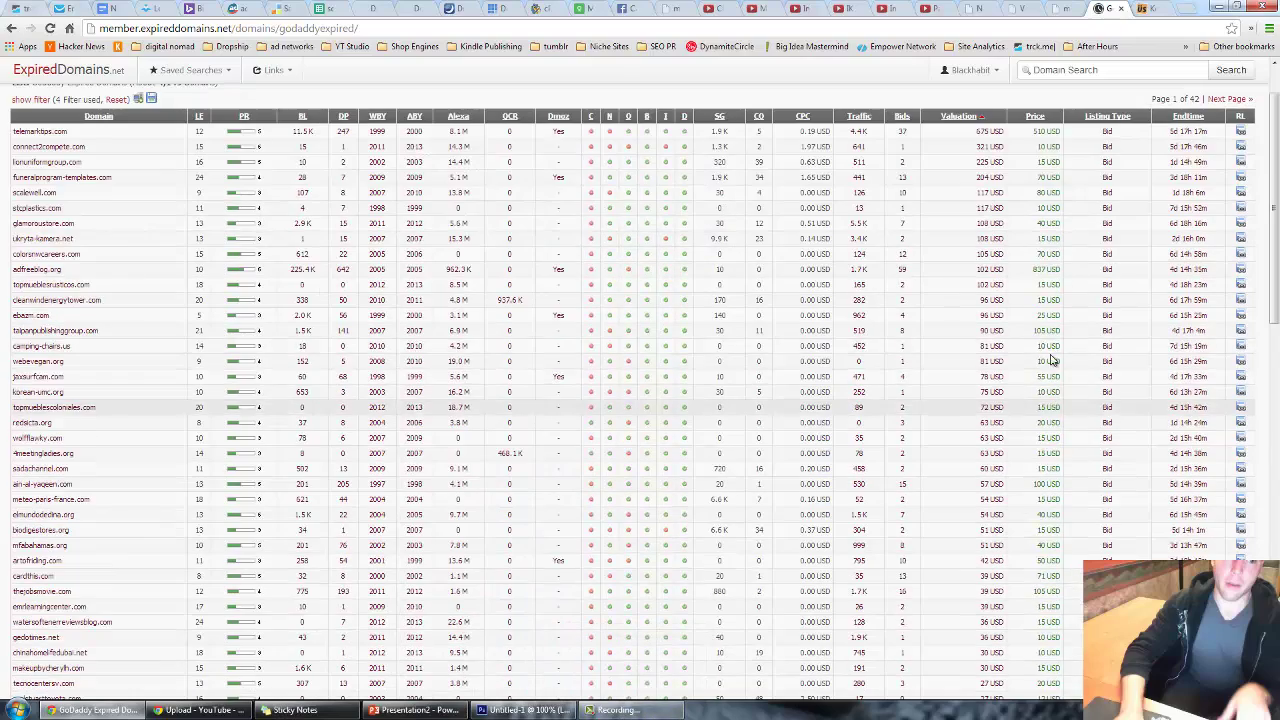
pyautogui.scroll(-2, 1046, 340)
pyautogui.scroll(3, 1030, 335)
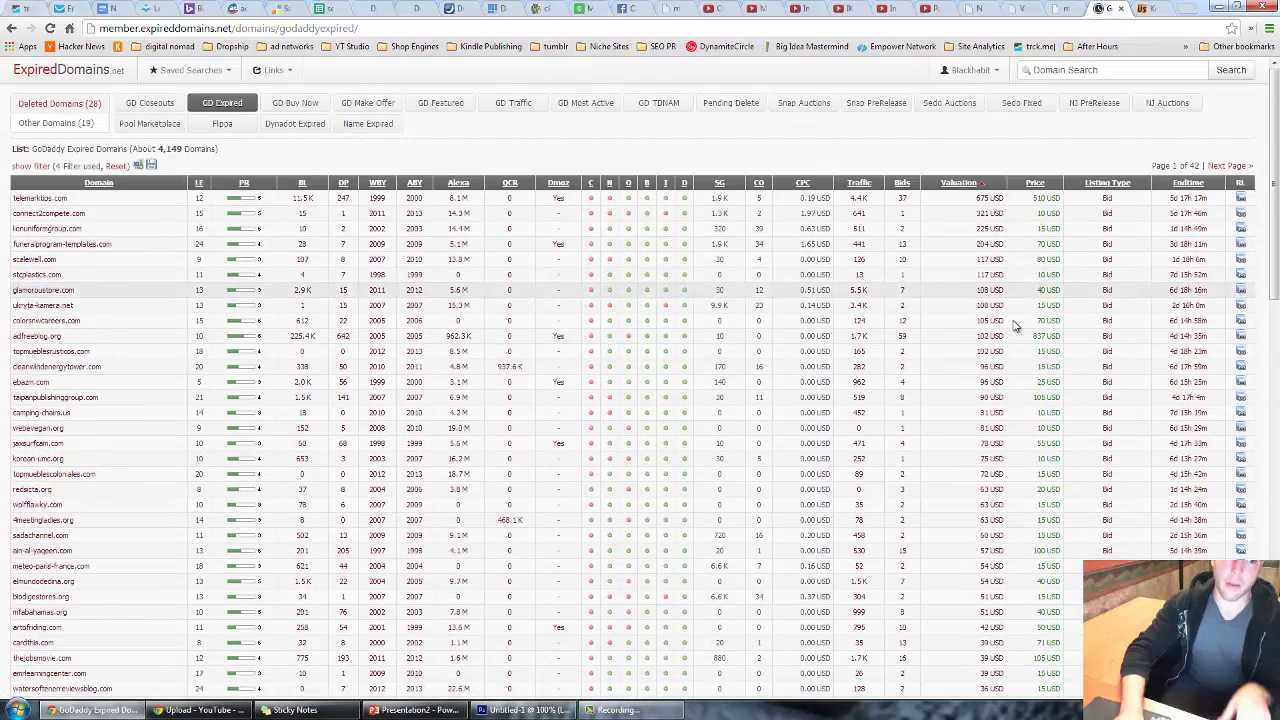
pyautogui.scroll(-4, 1013, 325)
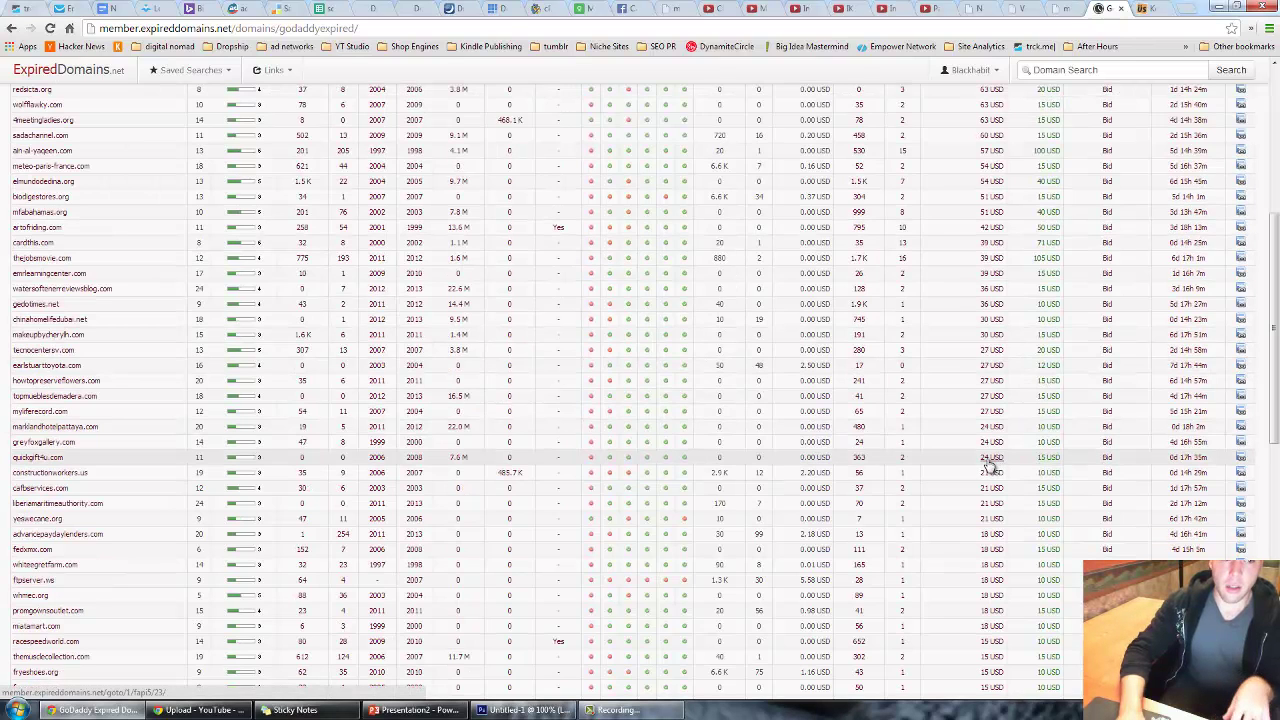
pyautogui.moveTo(295, 457); pyautogui.dragTo(348, 457)
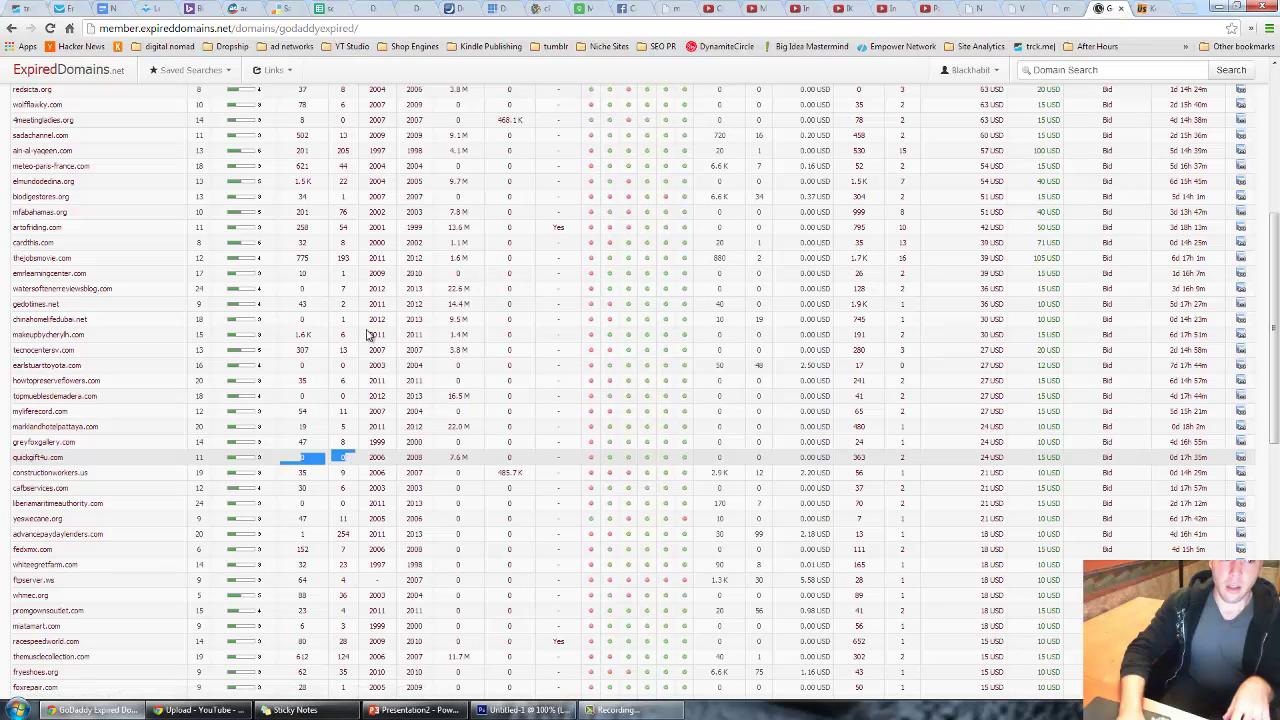
pyautogui.scroll(5, 367, 334)
pyautogui.scroll(-4, 355, 232)
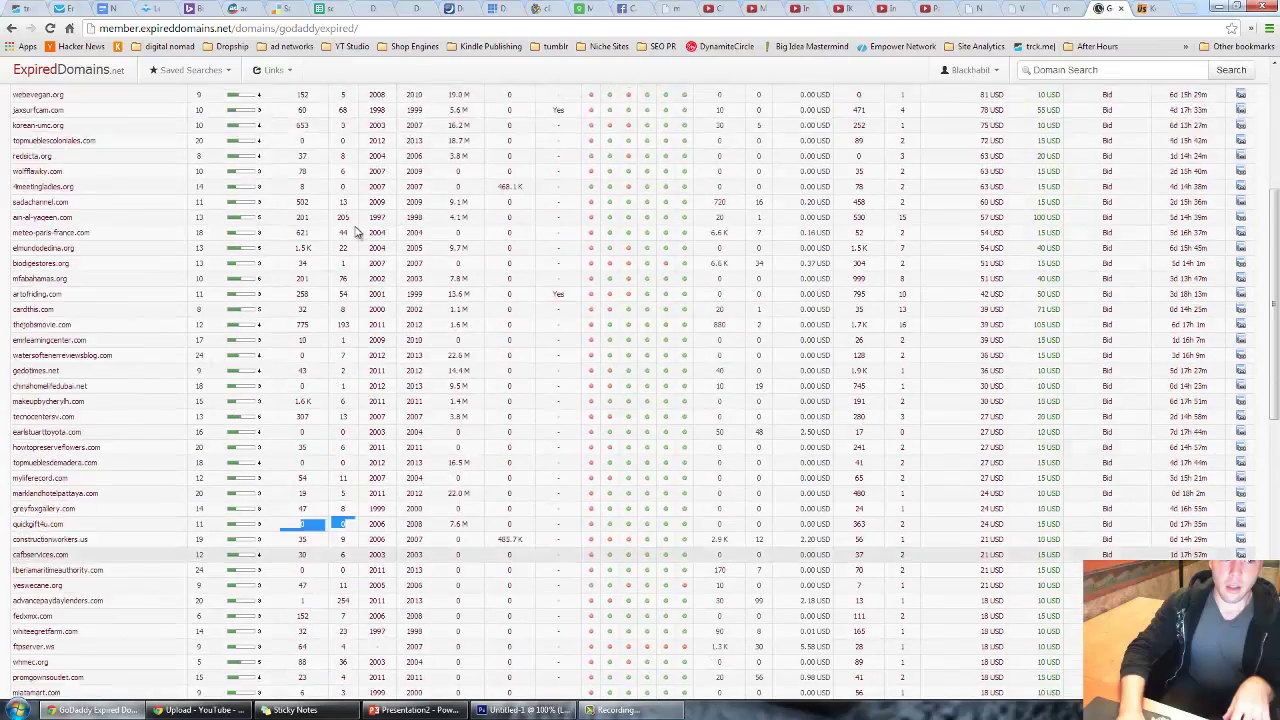
pyautogui.scroll(3, 355, 232)
pyautogui.click(351, 142)
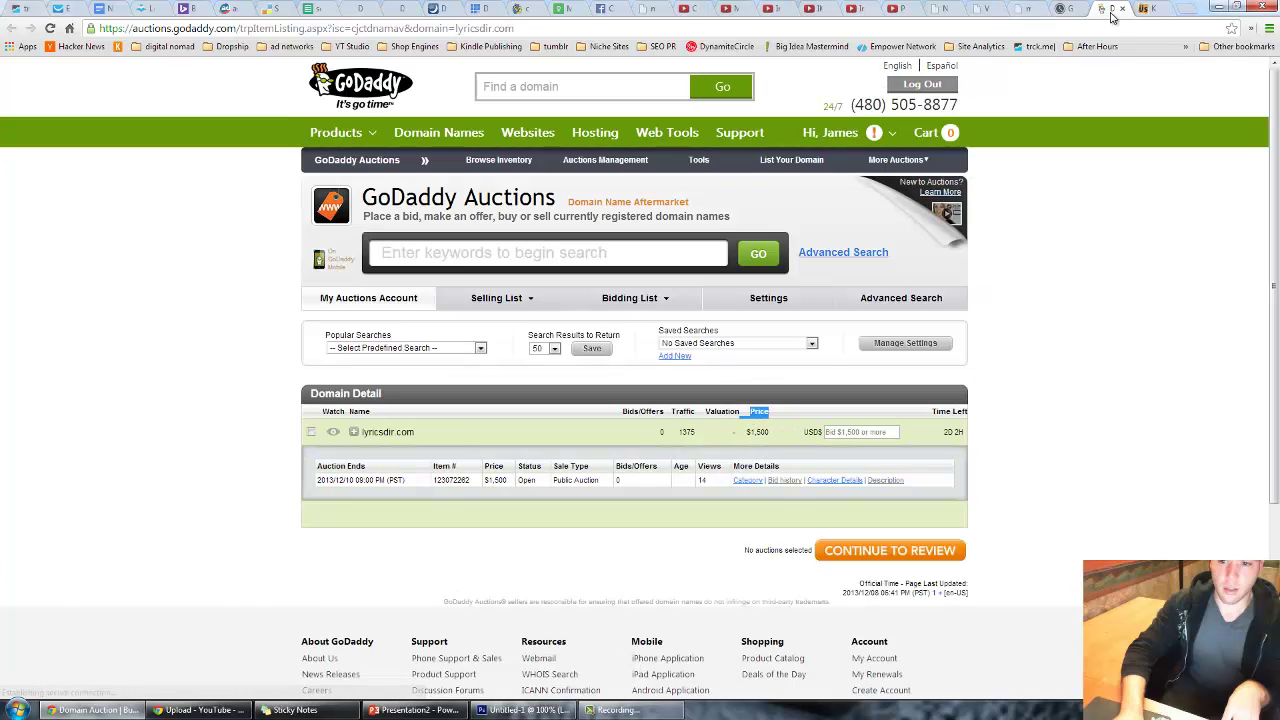
# - Close the lyricsdir.com auction, check articlesdirectorywebsite.com's $15 auction, then return to V-Silo Builder
pyautogui.hotkey('ctrl', 'w')
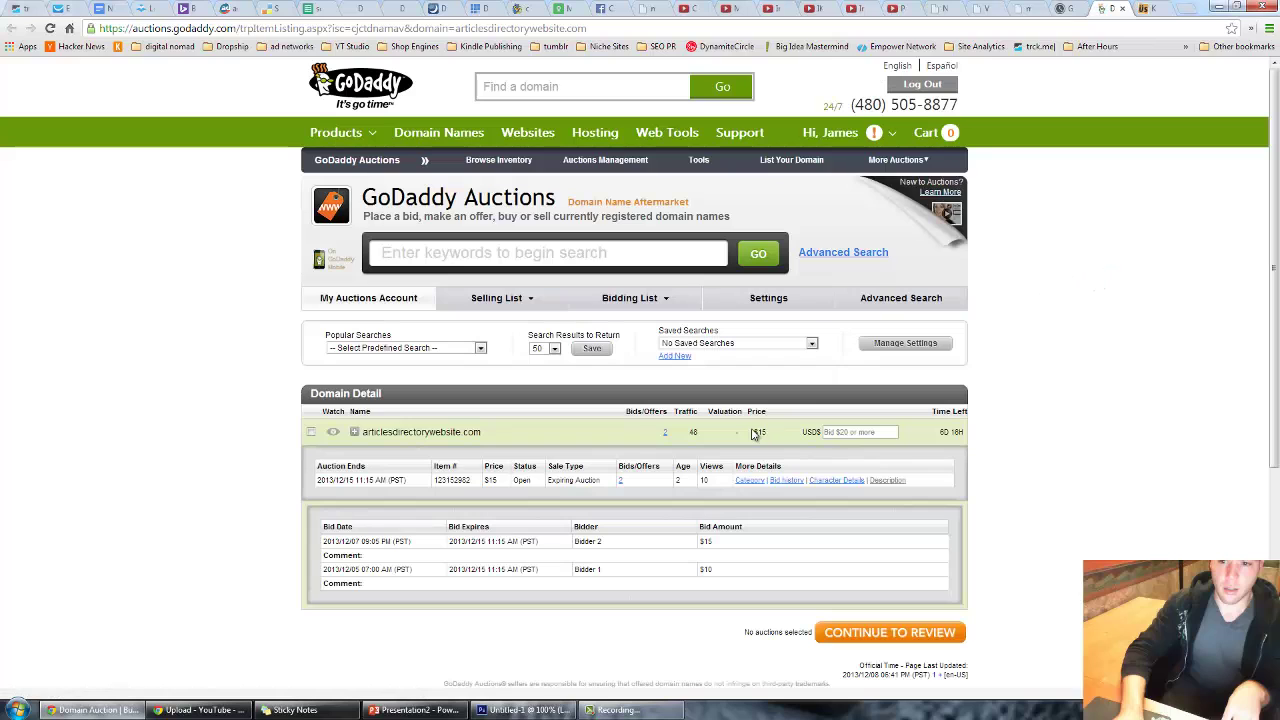
pyautogui.doubleClick(757, 432)
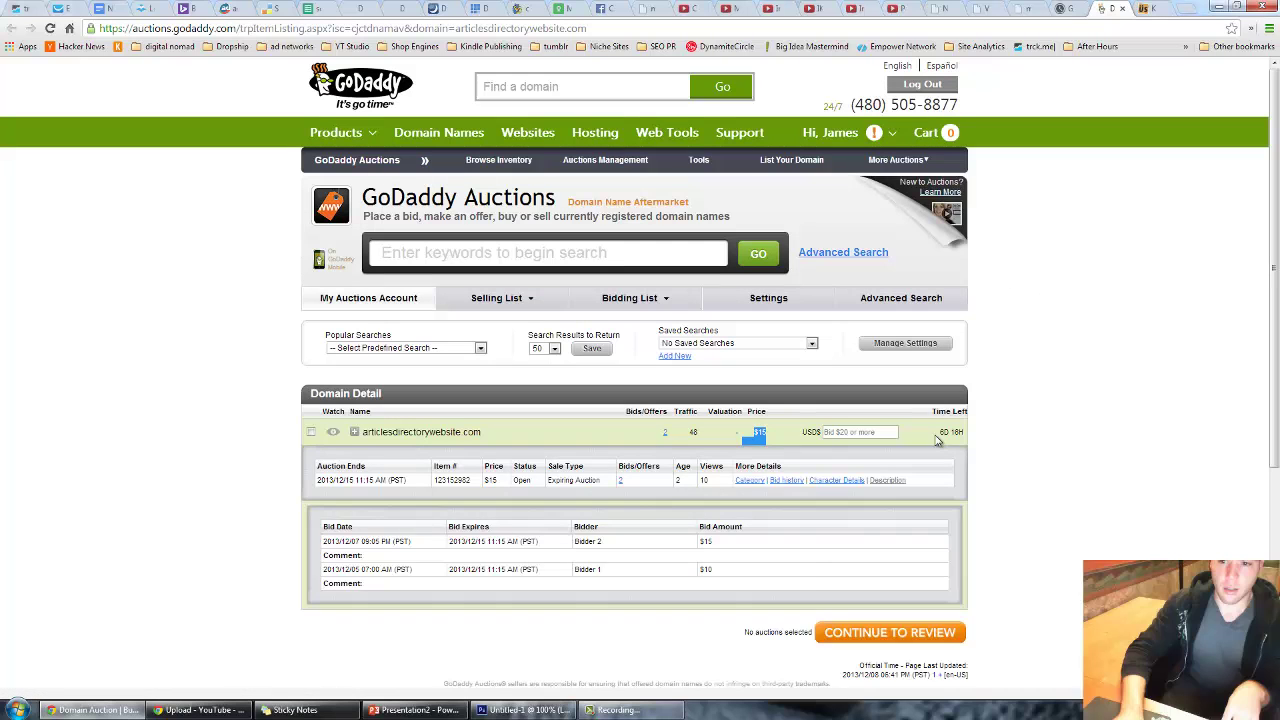
pyautogui.moveTo(937, 440); pyautogui.dragTo(967, 440)
pyautogui.click(521, 437)
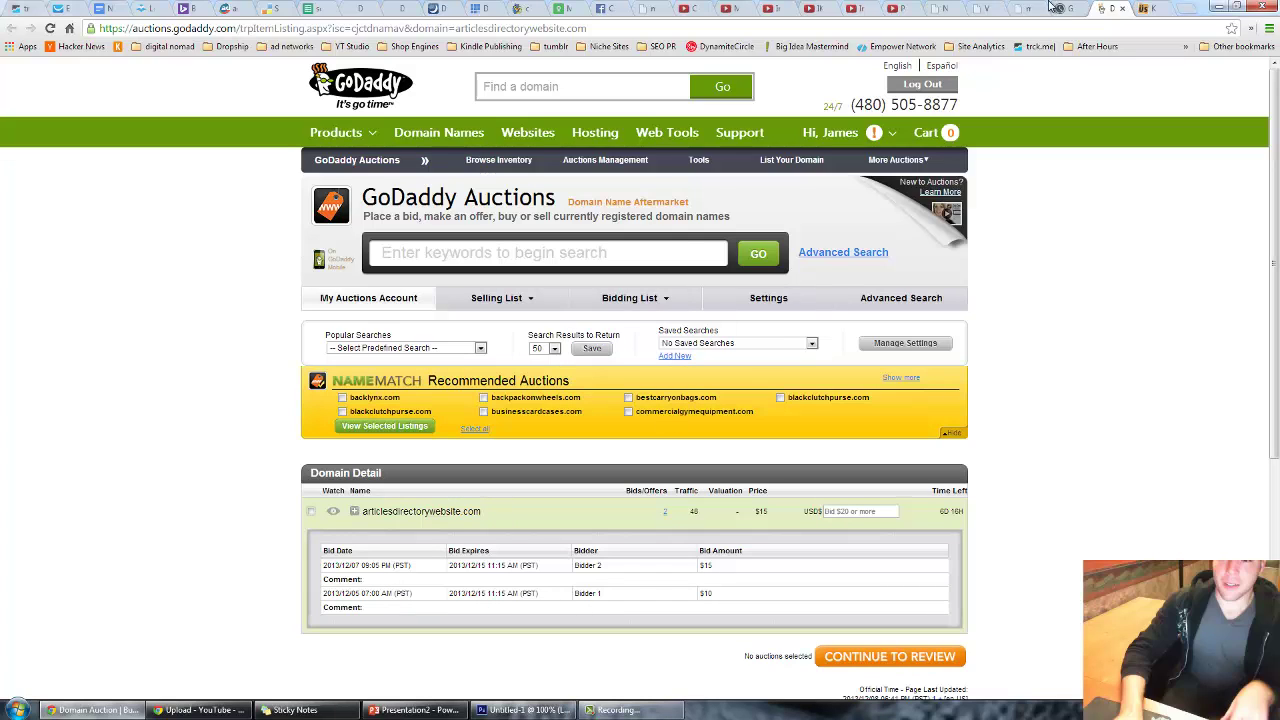
pyautogui.click(986, 8)
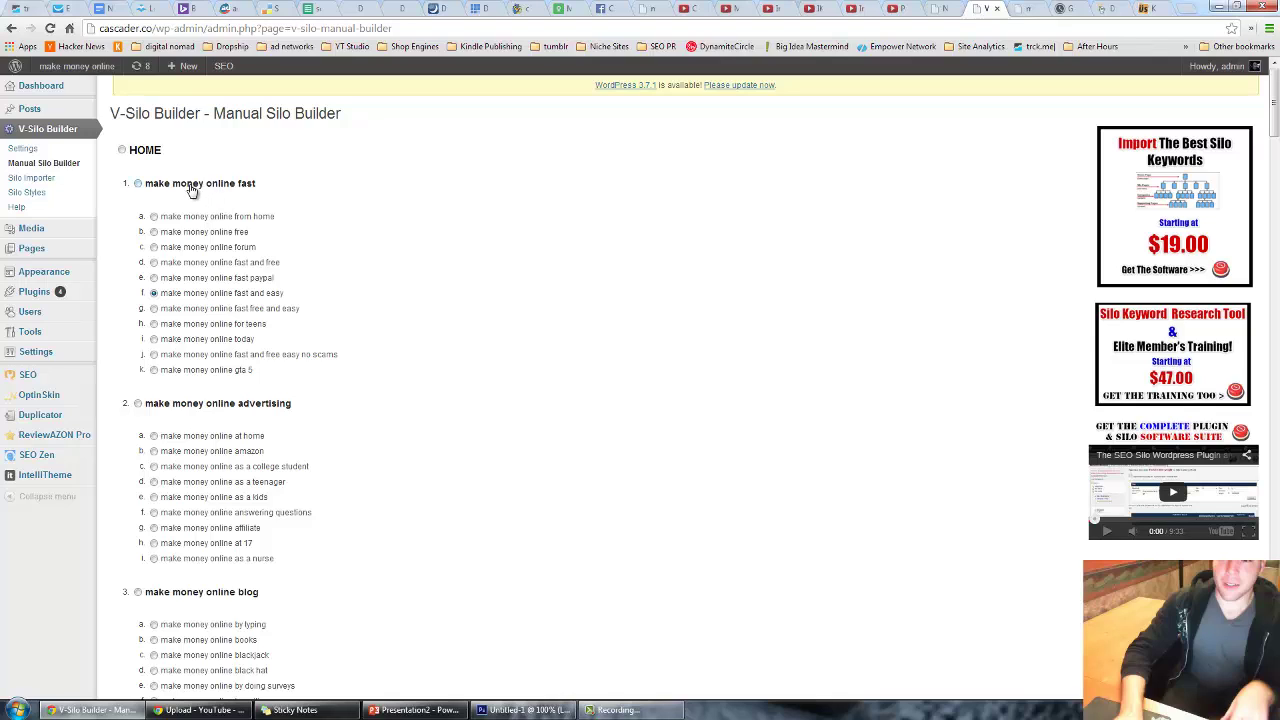
# - Pick make money online fast as the silo and bring up the live from-home subpage
pyautogui.moveTo(236, 185); pyautogui.dragTo(142, 186)
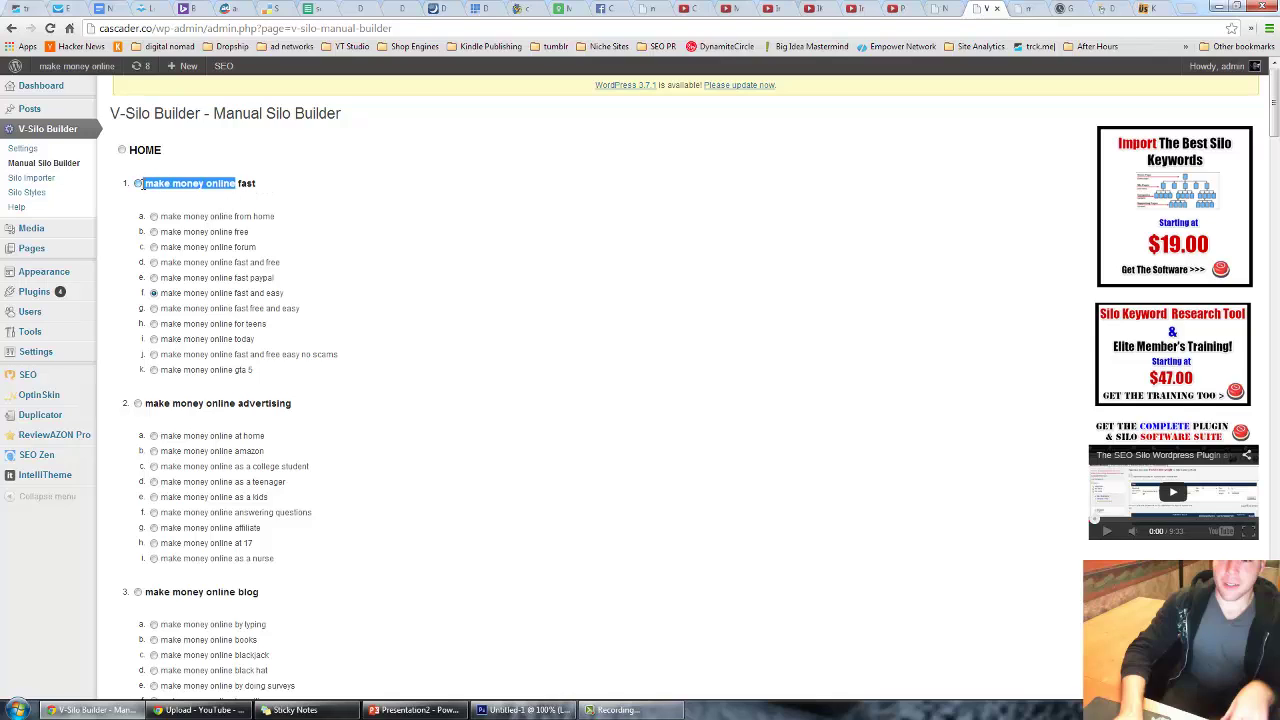
pyautogui.click(138, 184)
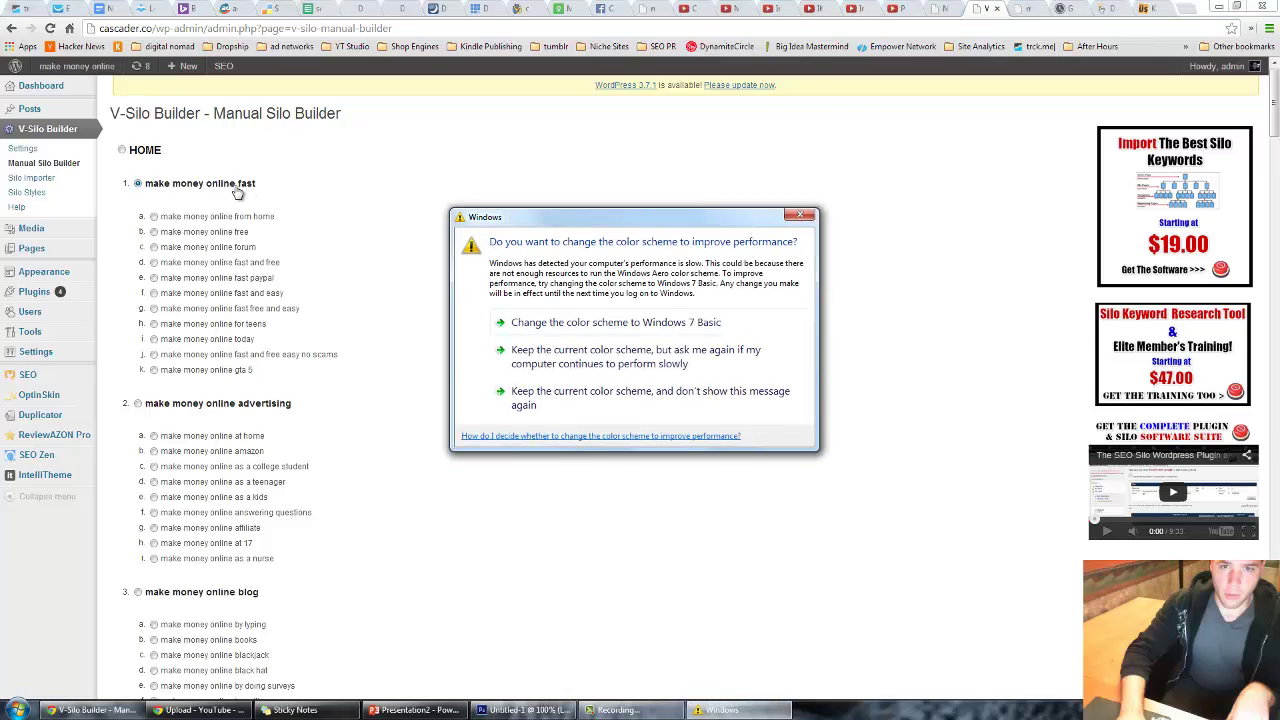
pyautogui.click(800, 214)
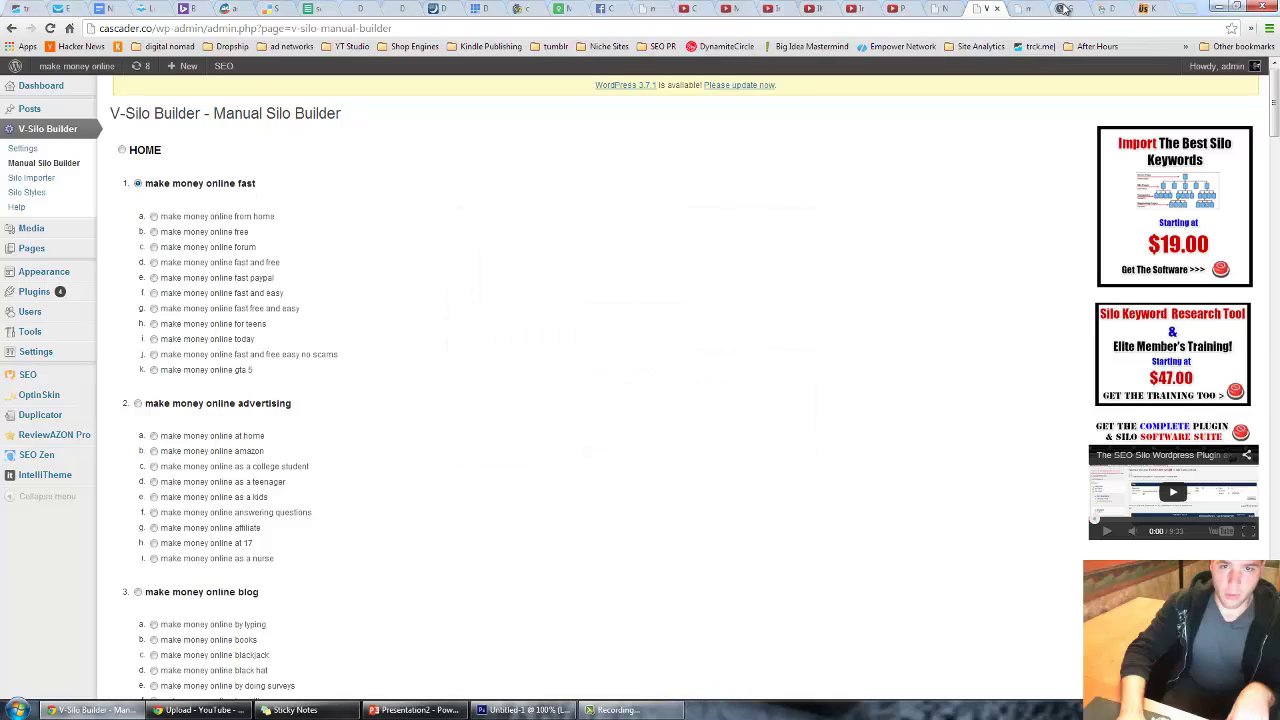
pyautogui.click(1062, 9)
# - Go to Ubersuggest and fetch keyword suggestions for 'make money online'
pyautogui.click(1030, 8)
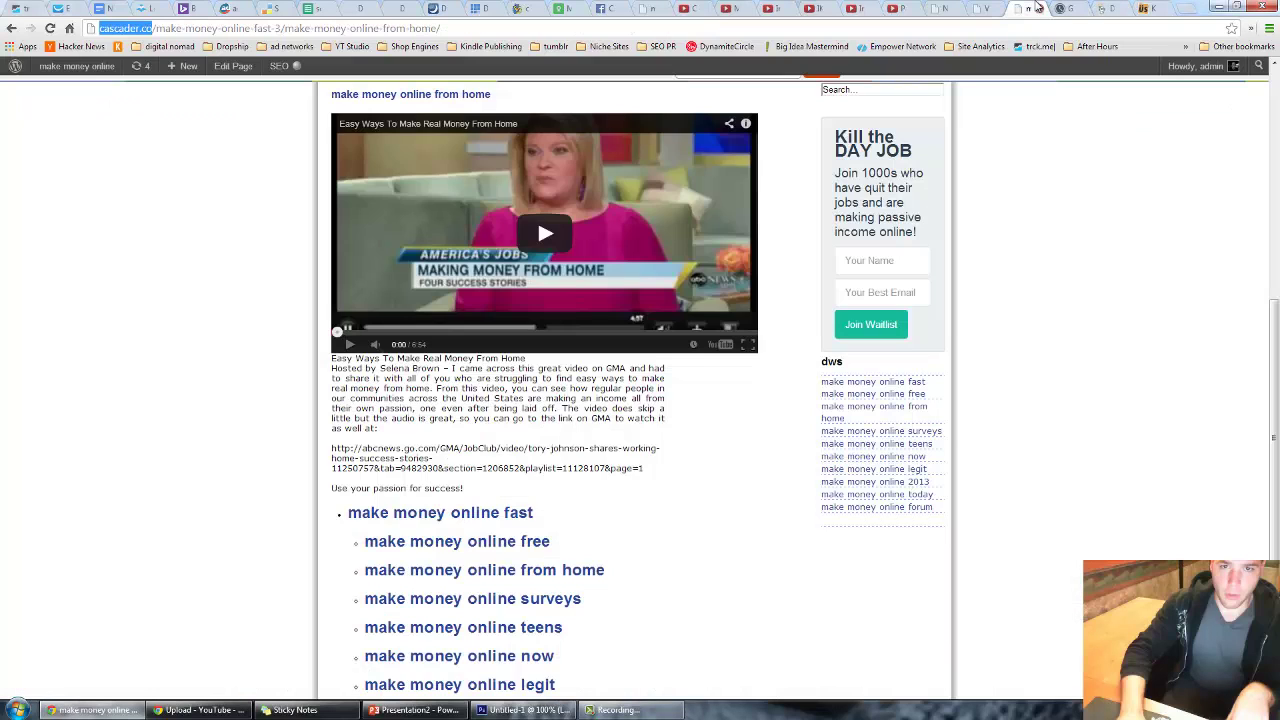
pyautogui.click(992, 8)
pyautogui.click(950, 8)
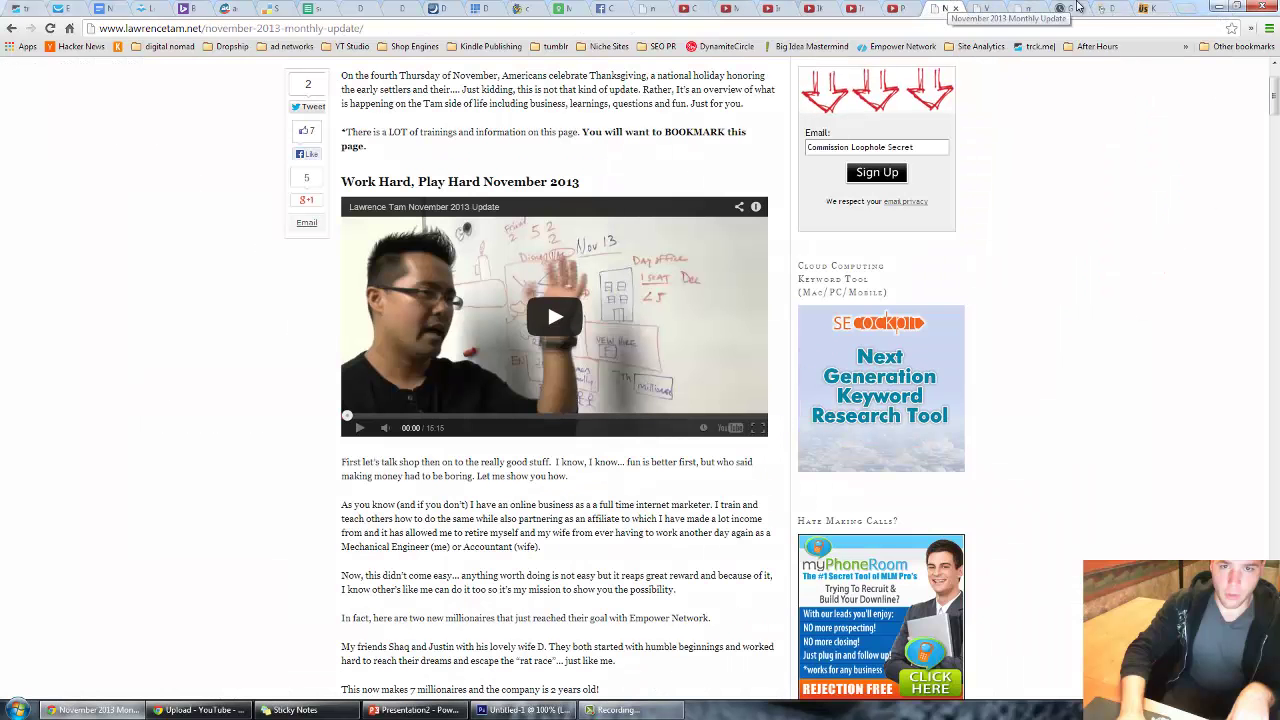
pyautogui.click(1147, 9)
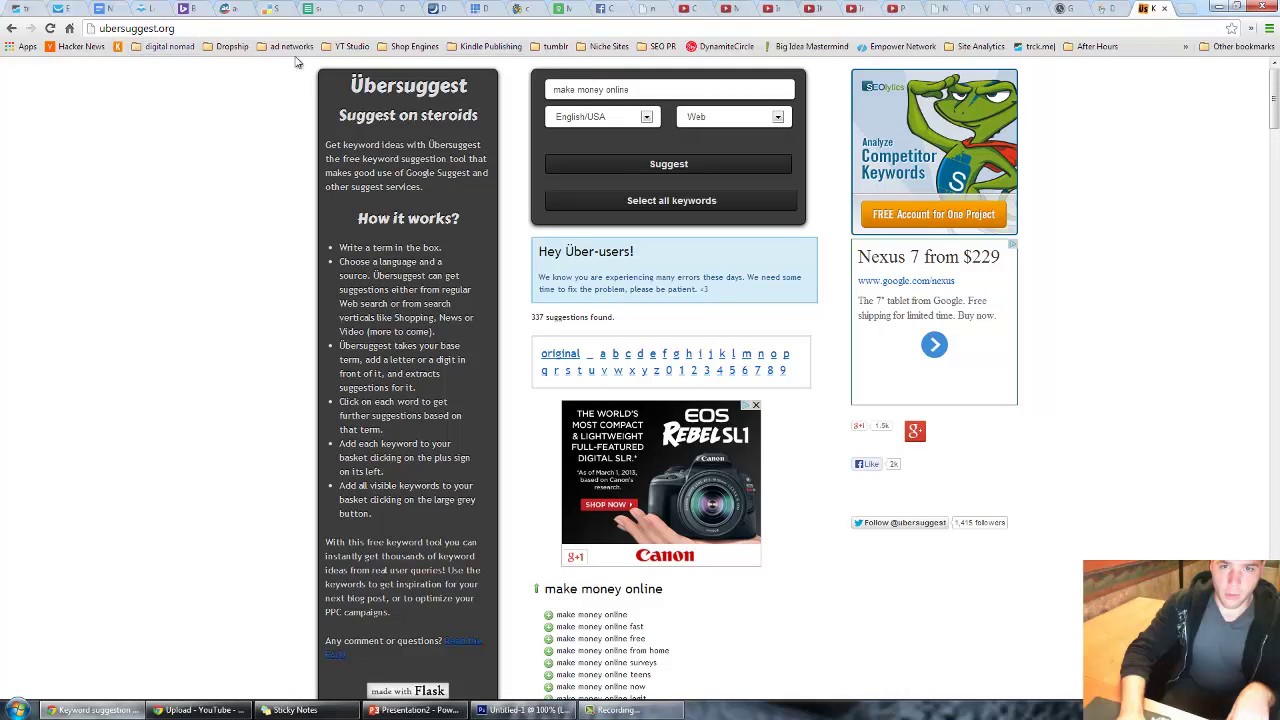
pyautogui.click(591, 89)
pyautogui.click(672, 165)
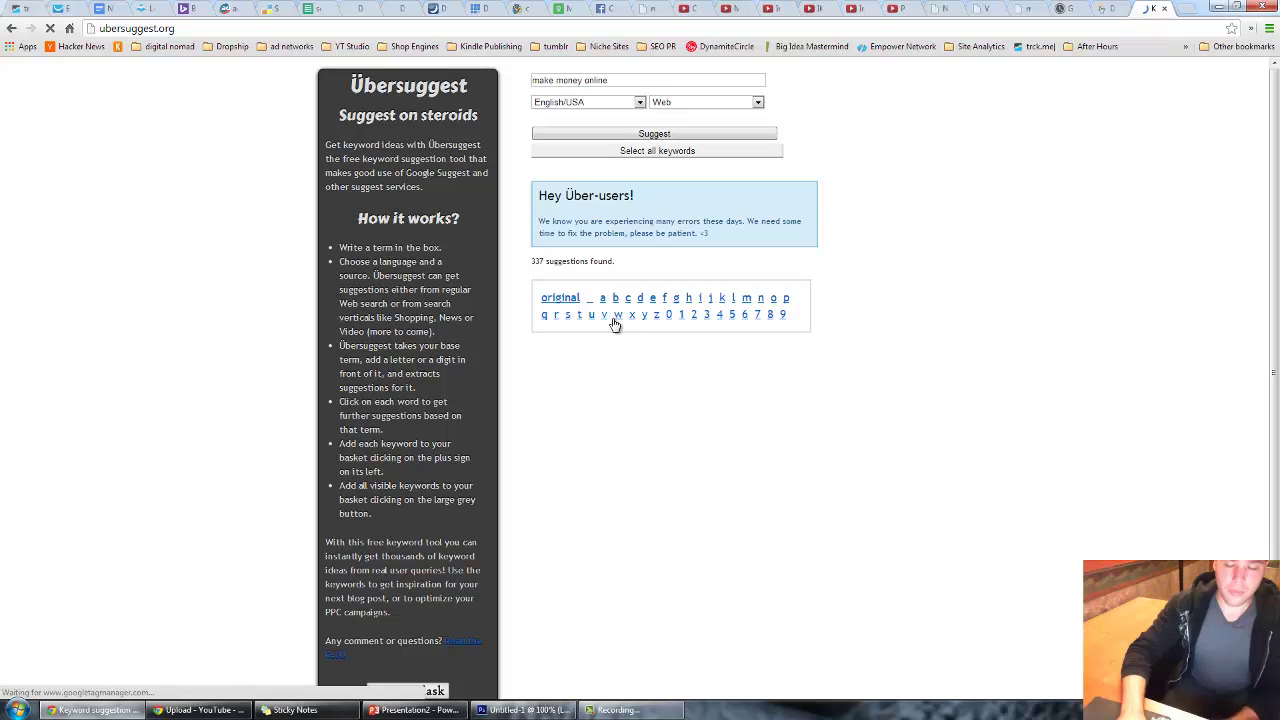
# - Scroll through the make money online suggestions, reviewing entries like 'make money online kids'
pyautogui.scroll(-4, 567, 360)
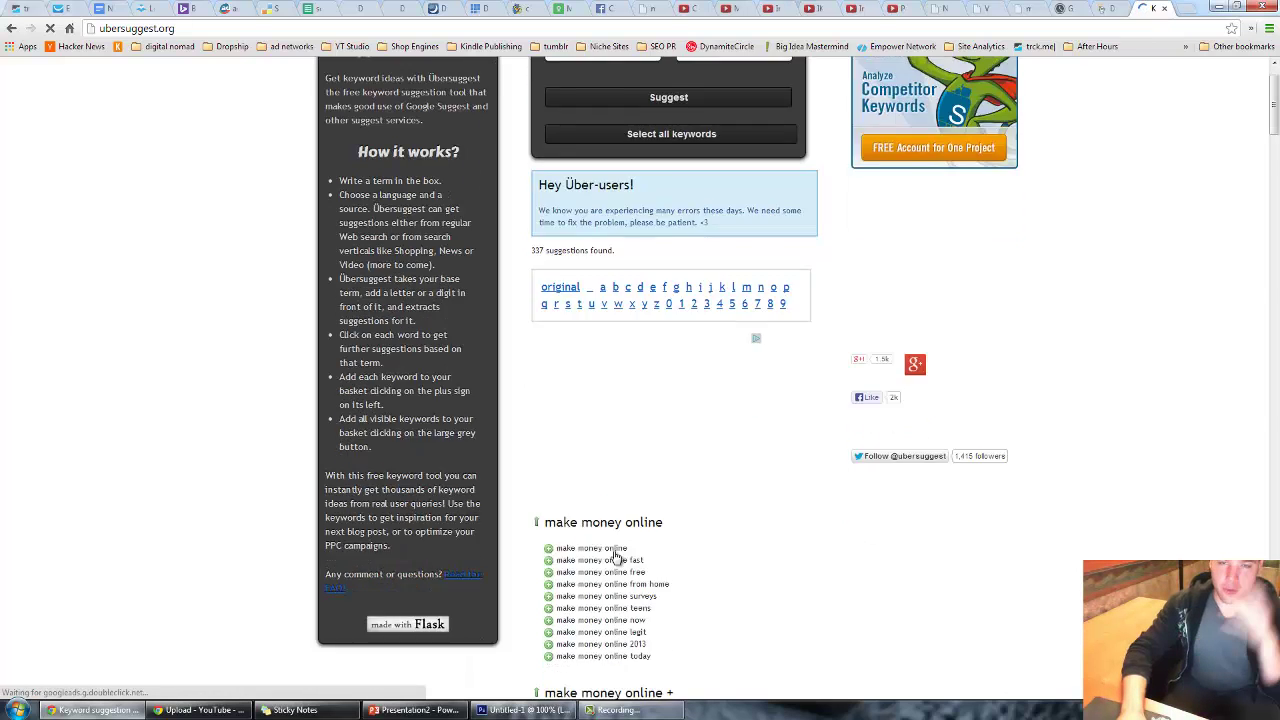
pyautogui.scroll(-1, 617, 390)
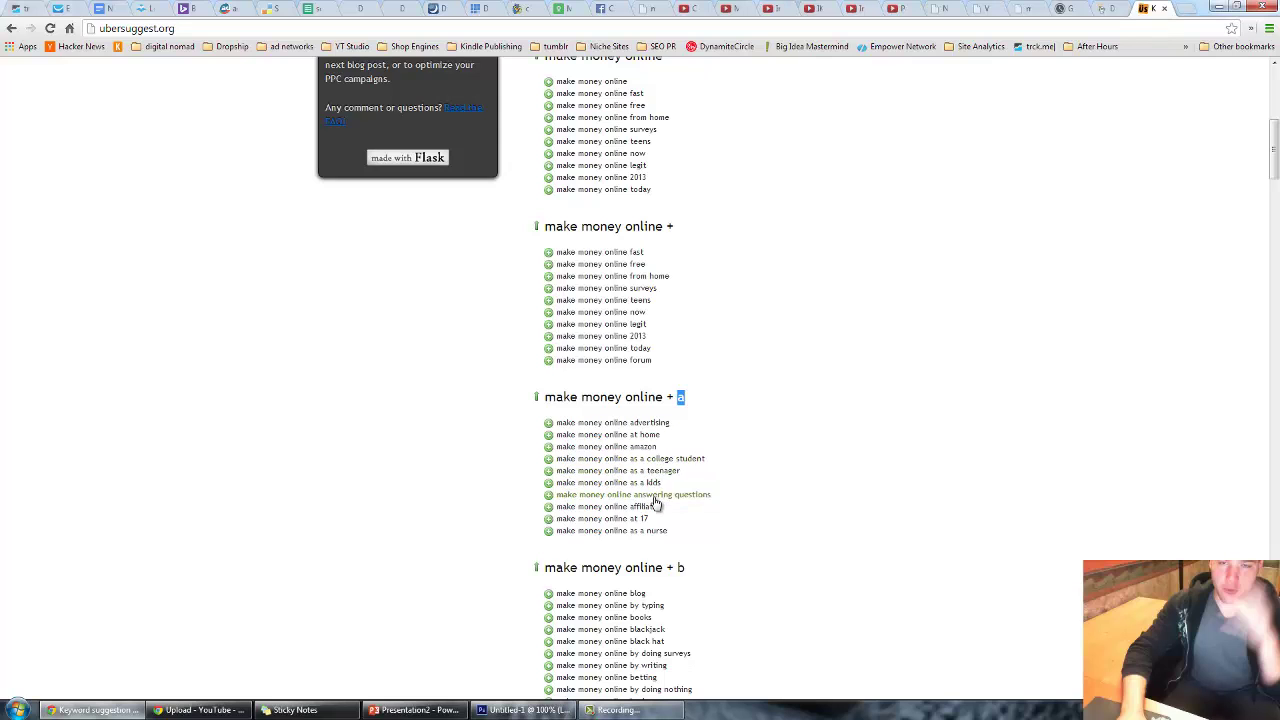
pyautogui.scroll(-2, 637, 519)
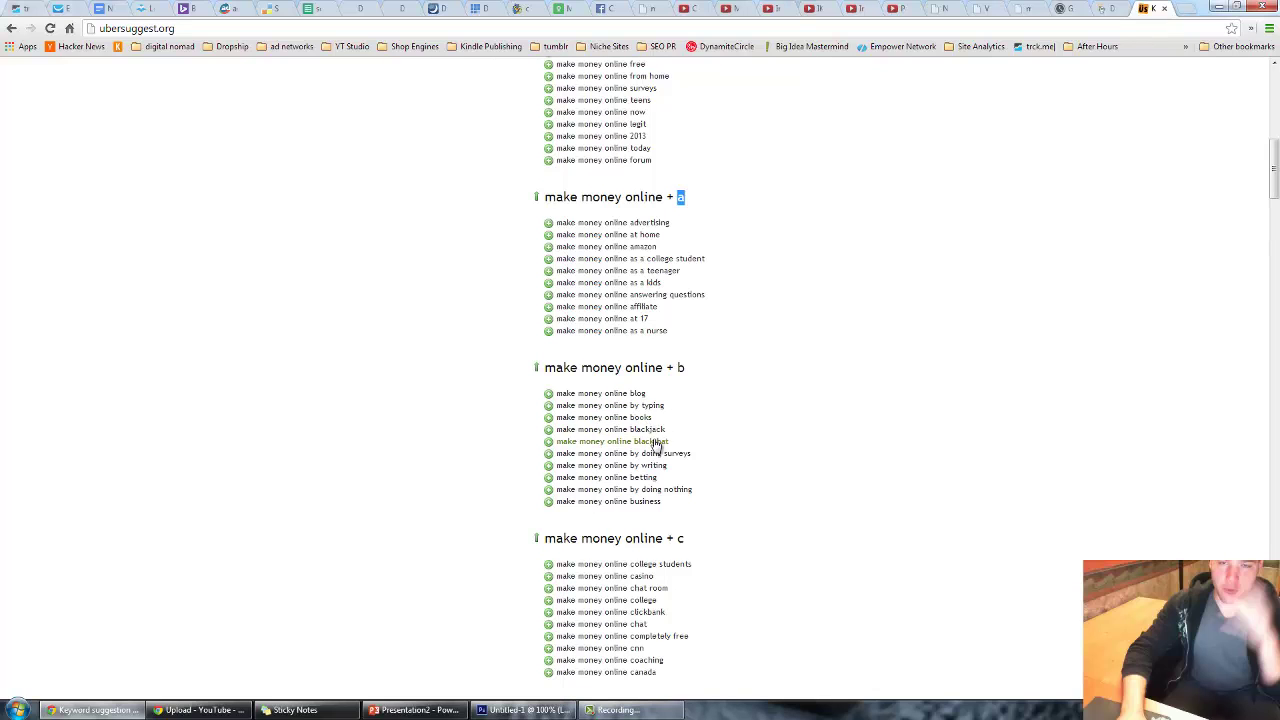
pyautogui.scroll(-1, 657, 507)
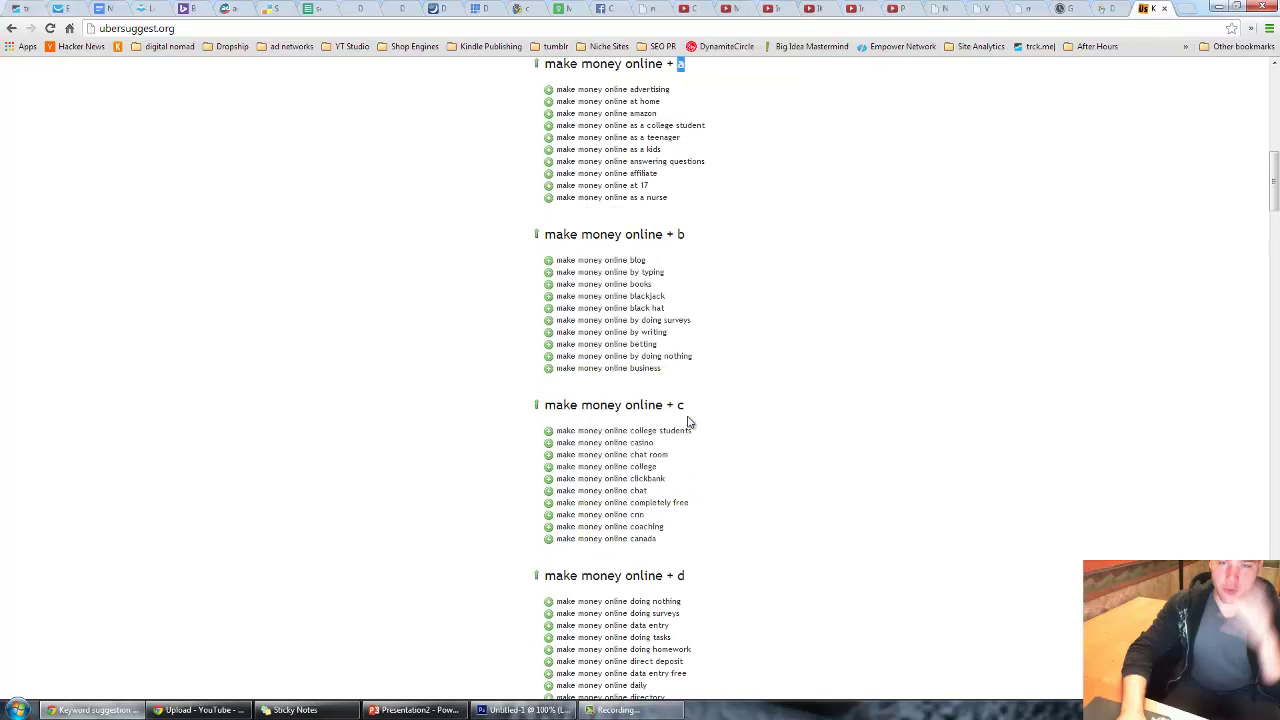
pyautogui.scroll(-15, 665, 500)
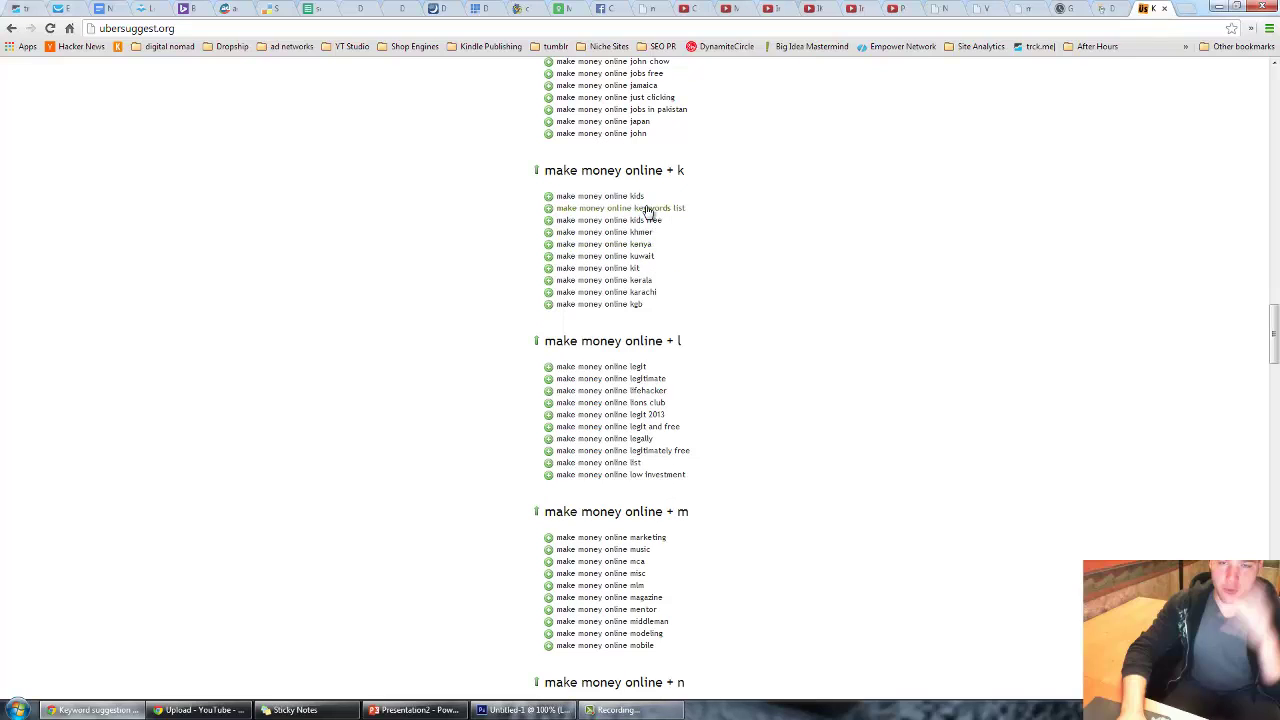
pyautogui.moveTo(648, 196); pyautogui.dragTo(560, 198)
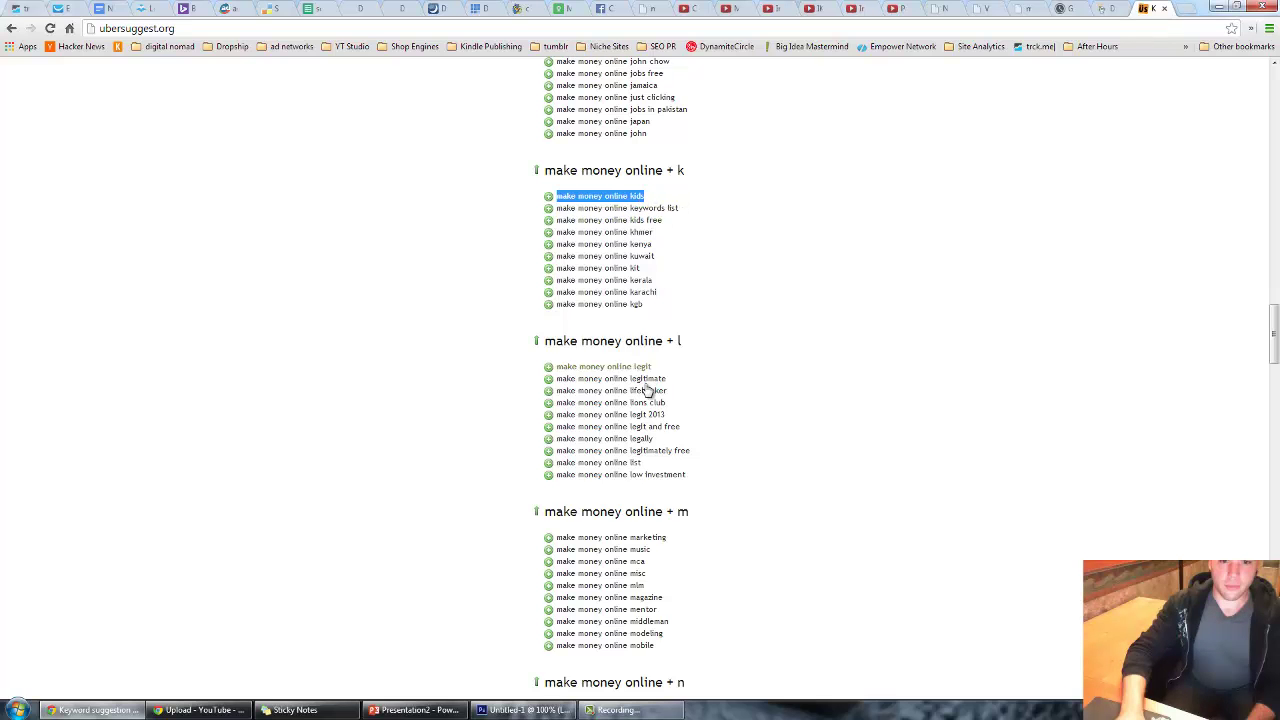
pyautogui.scroll(-8, 698, 530)
pyautogui.scroll(-20, 698, 530)
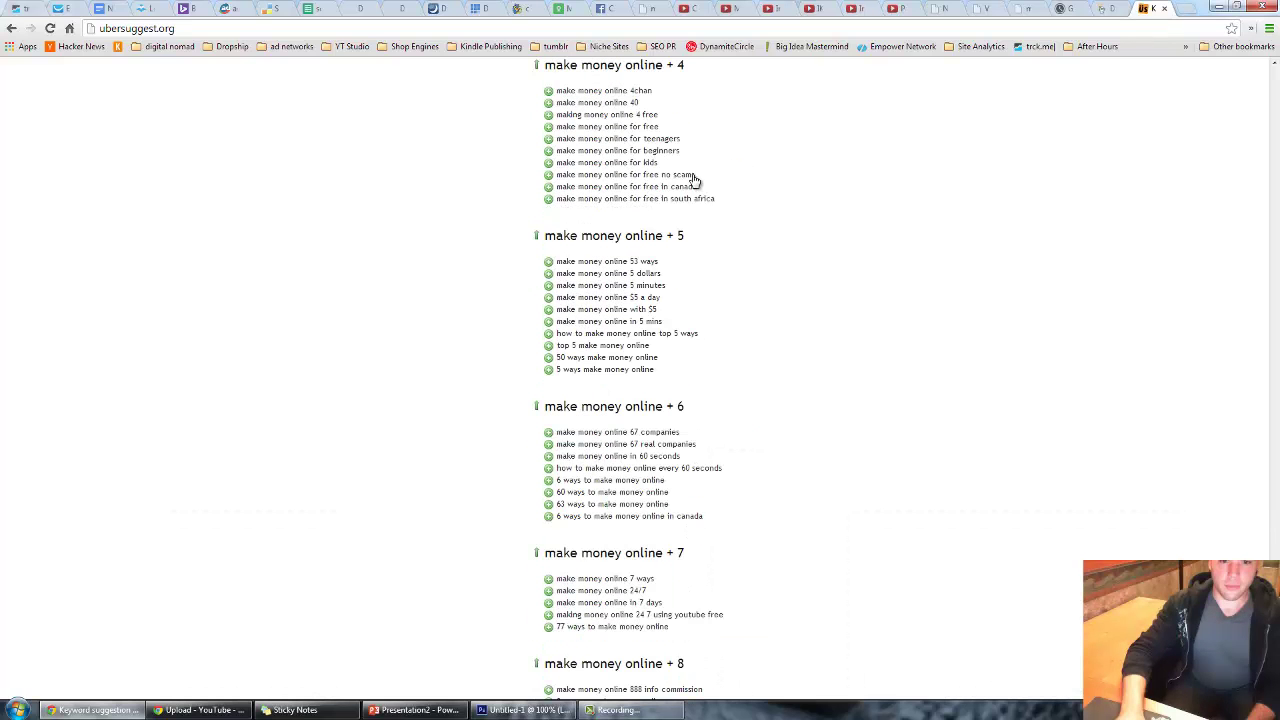
pyautogui.scroll(-1, 663, 271)
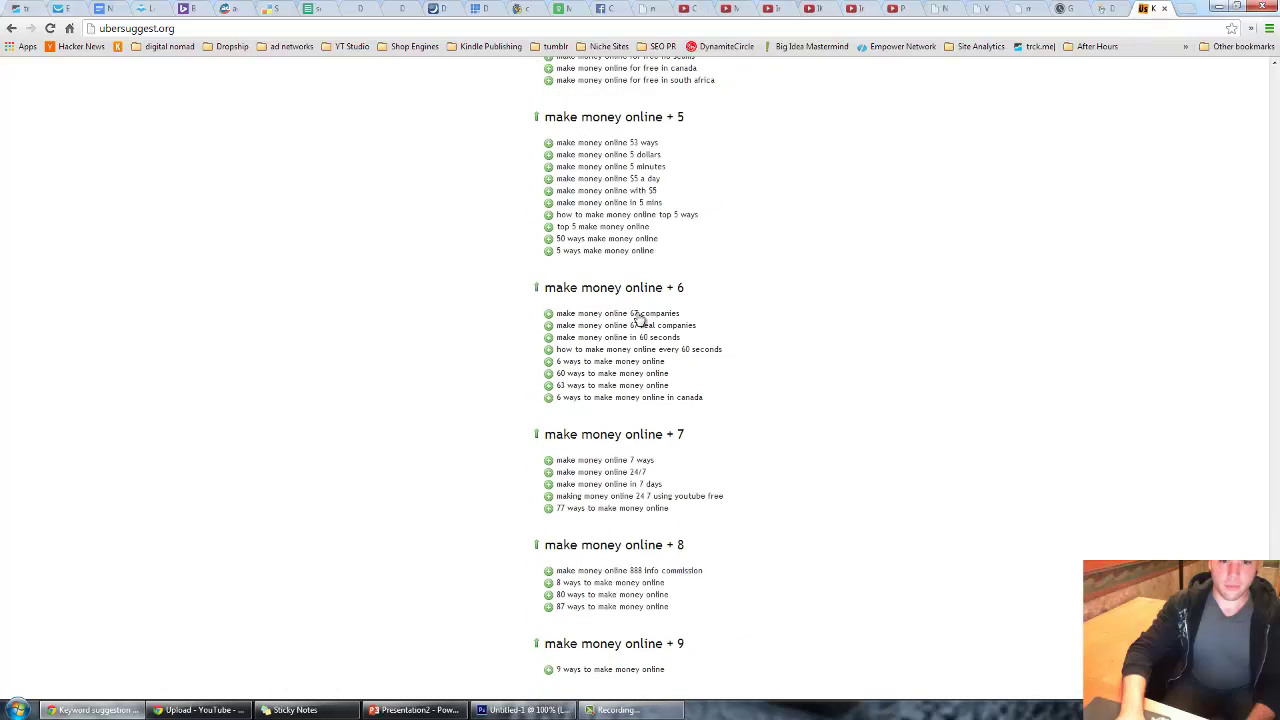
pyautogui.scroll(20, 730, 422)
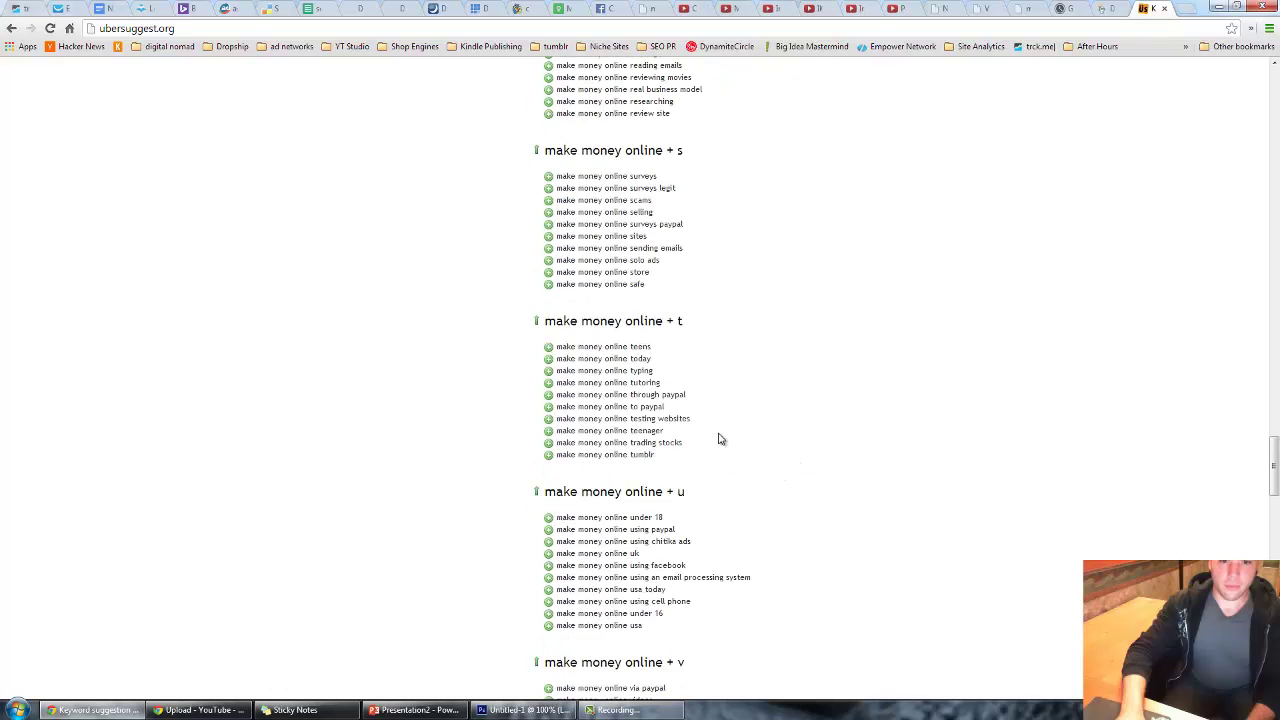
pyautogui.scroll(20, 716, 430)
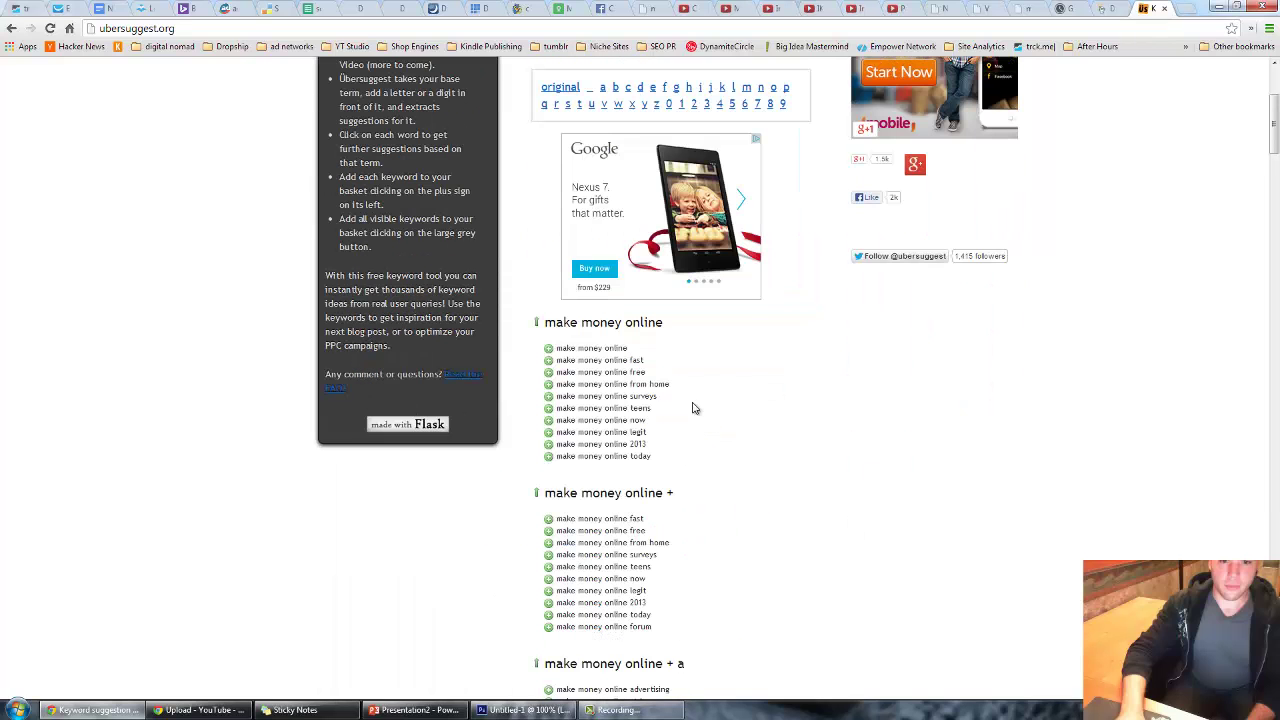
pyautogui.scroll(1, 695, 408)
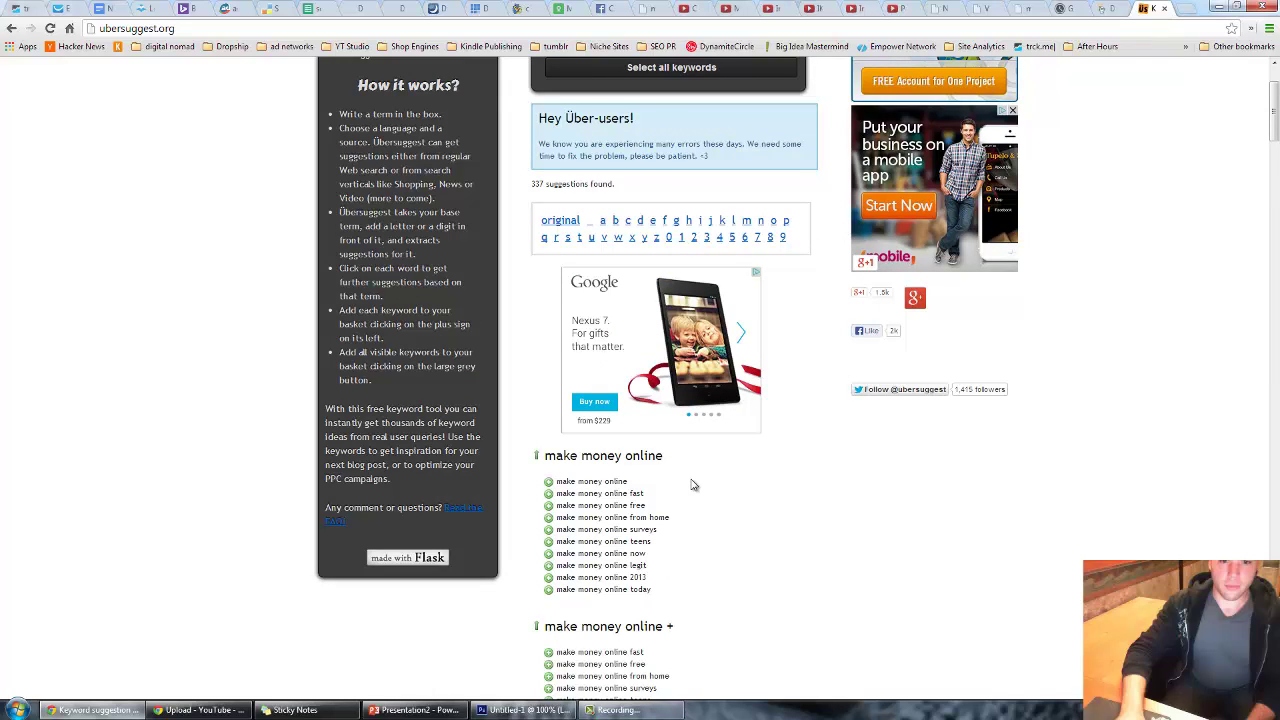
pyautogui.scroll(1, 683, 427)
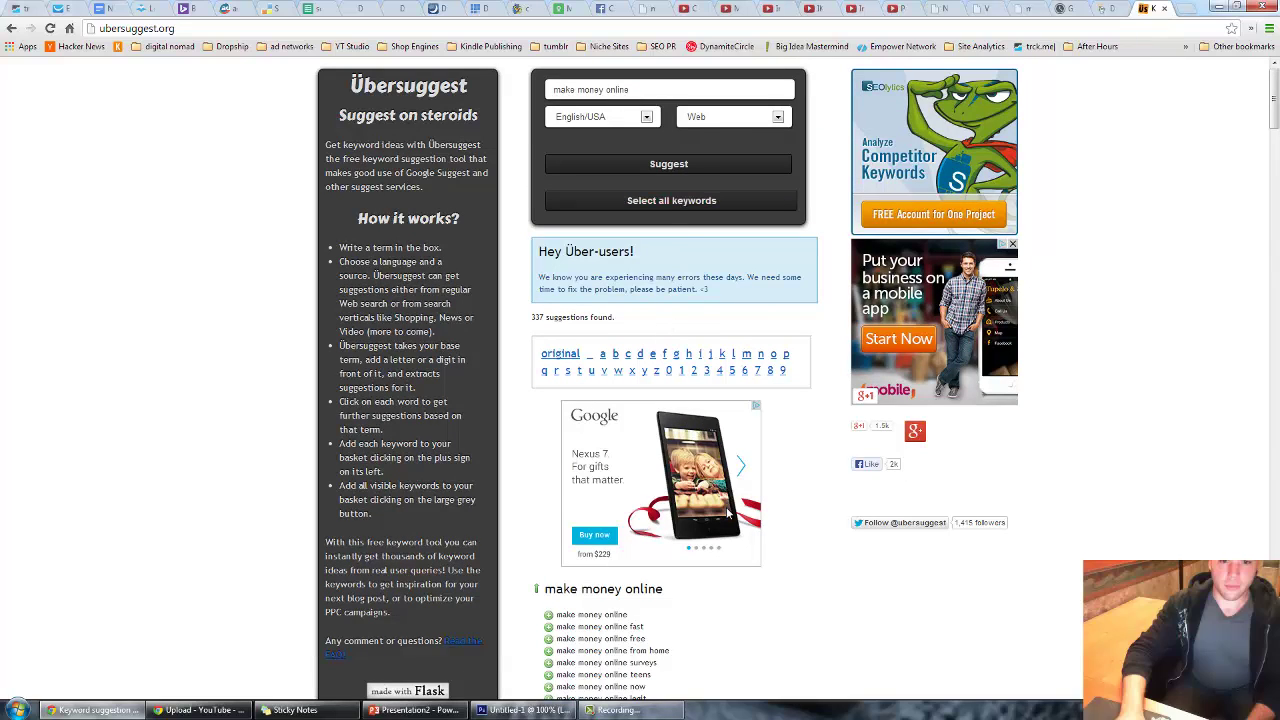
pyautogui.scroll(-1, 729, 513)
pyautogui.scroll(1, 729, 513)
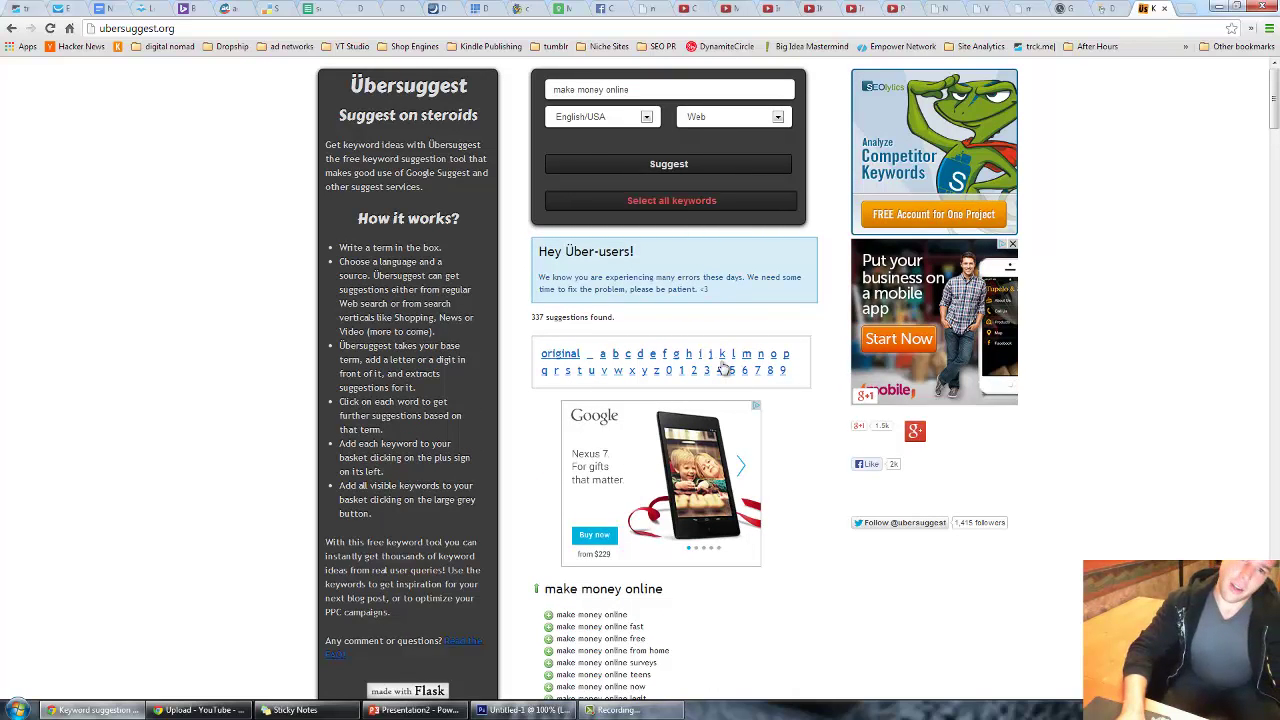
pyautogui.scroll(-2, 670, 500)
# - Select all keywords in the Copy & Paste box and return to the V-Silo Builder admin page
pyautogui.click(863, 352)
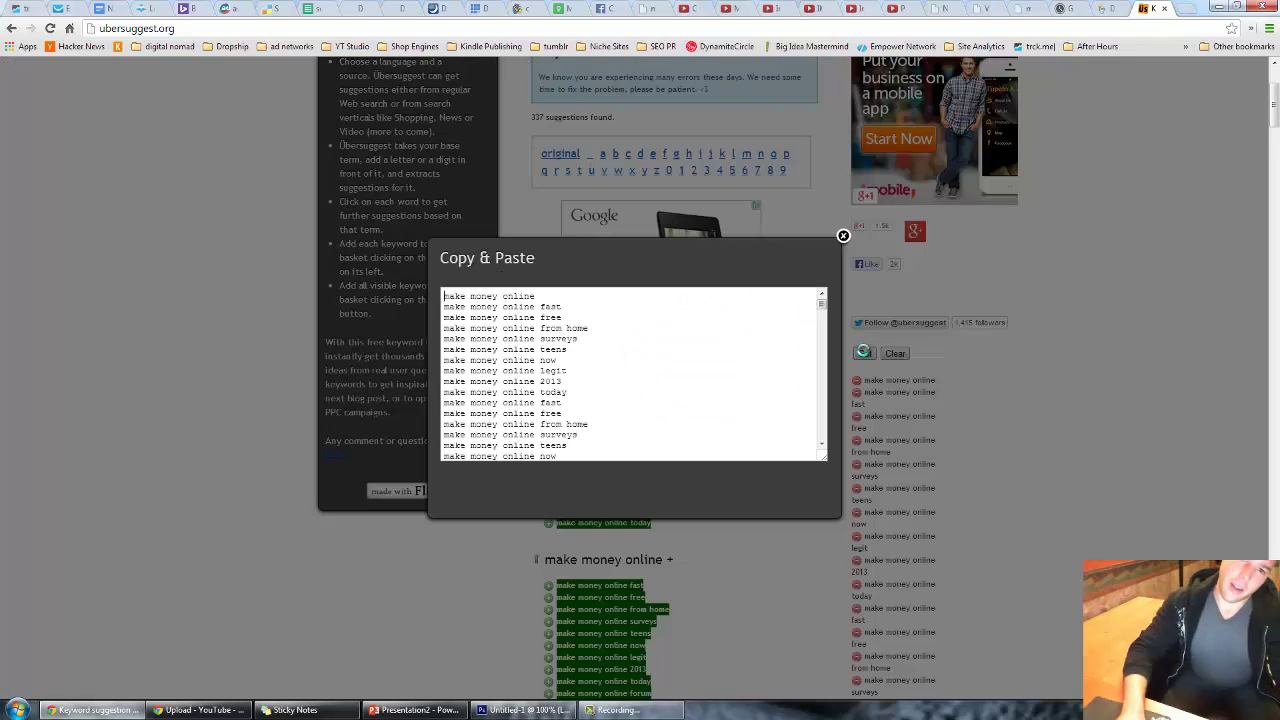
pyautogui.rightClick(497, 312)
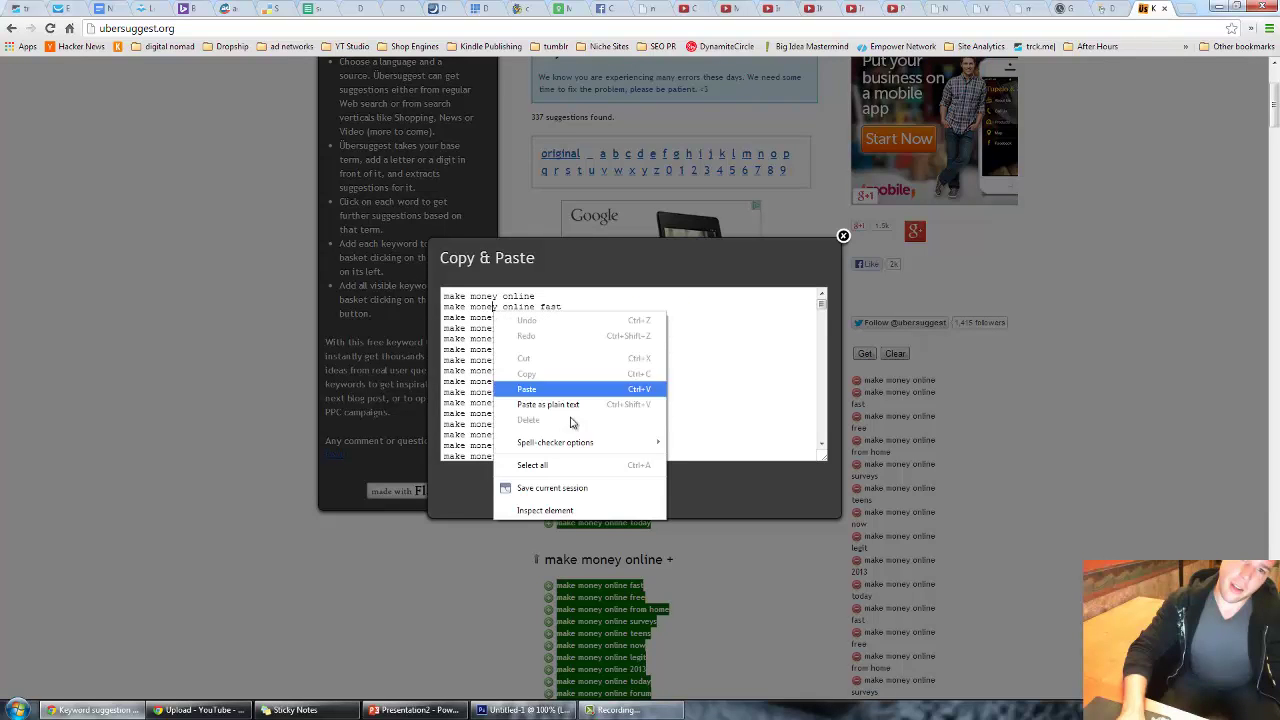
pyautogui.click(568, 472)
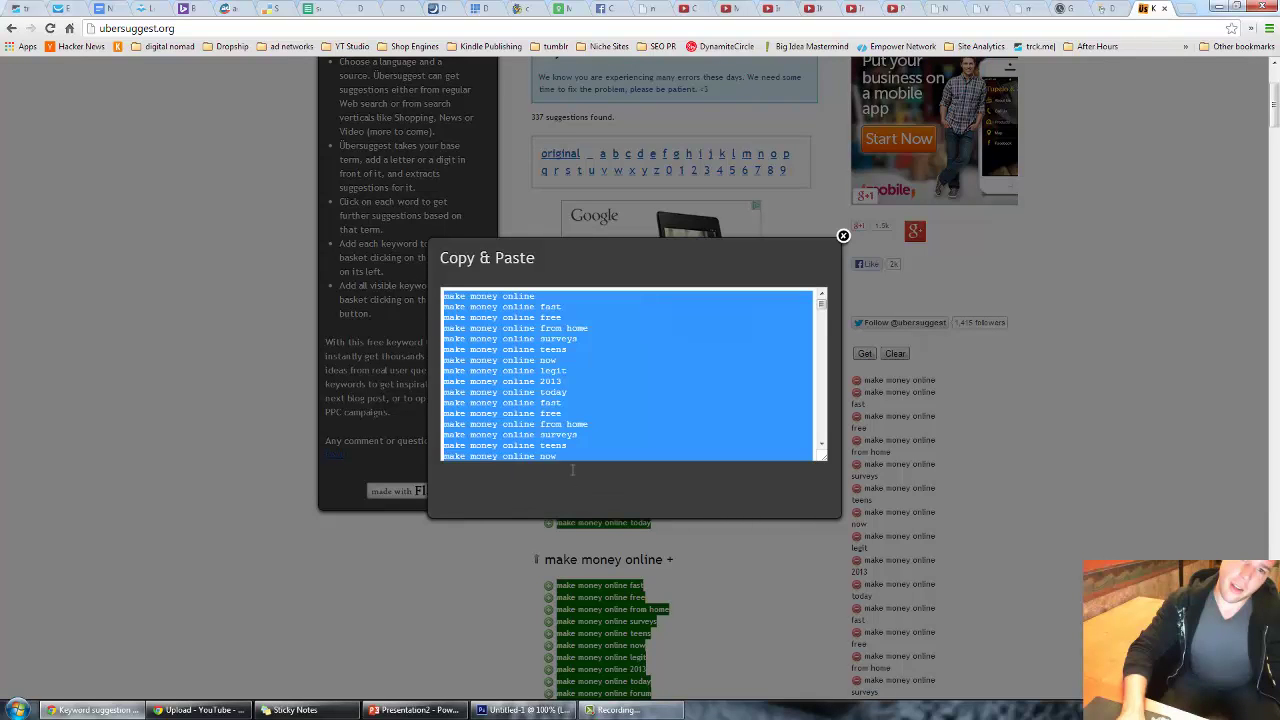
pyautogui.click(940, 8)
pyautogui.click(980, 8)
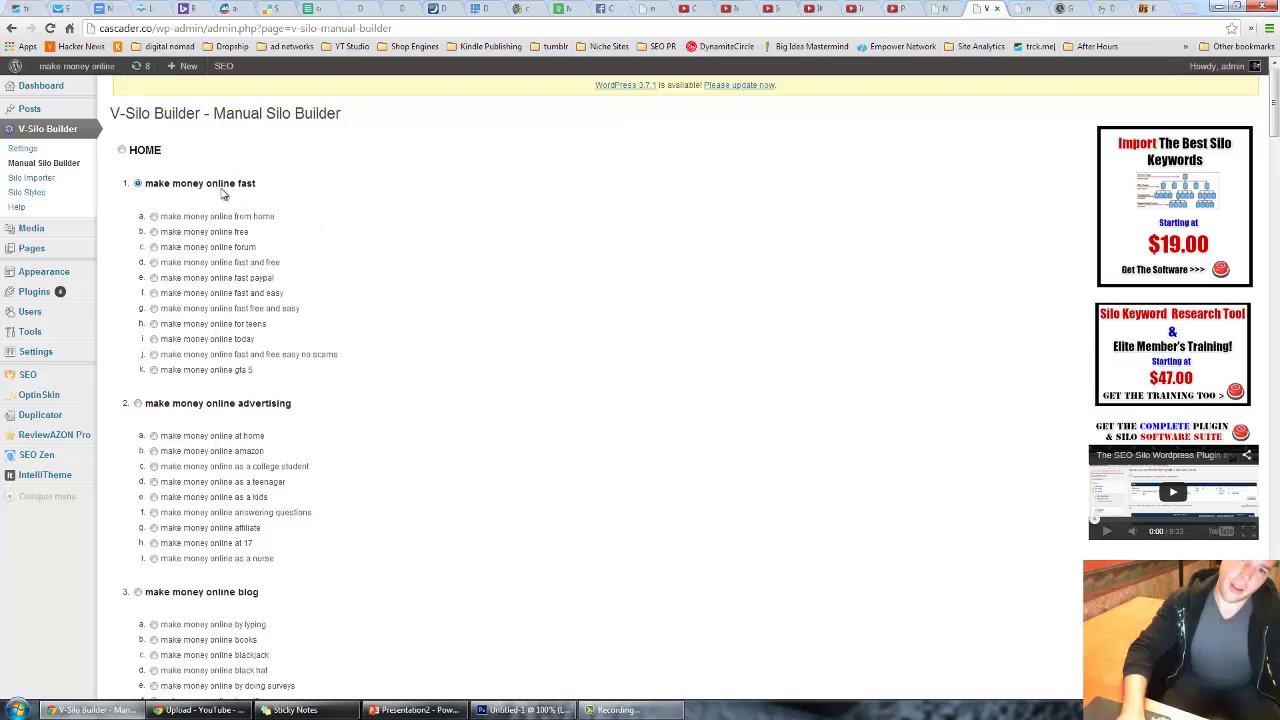
# - Move to the published make money online from home subpage and scroll its keyword links
pyautogui.scroll(-2, 285, 272)
pyautogui.scroll(1, 285, 272)
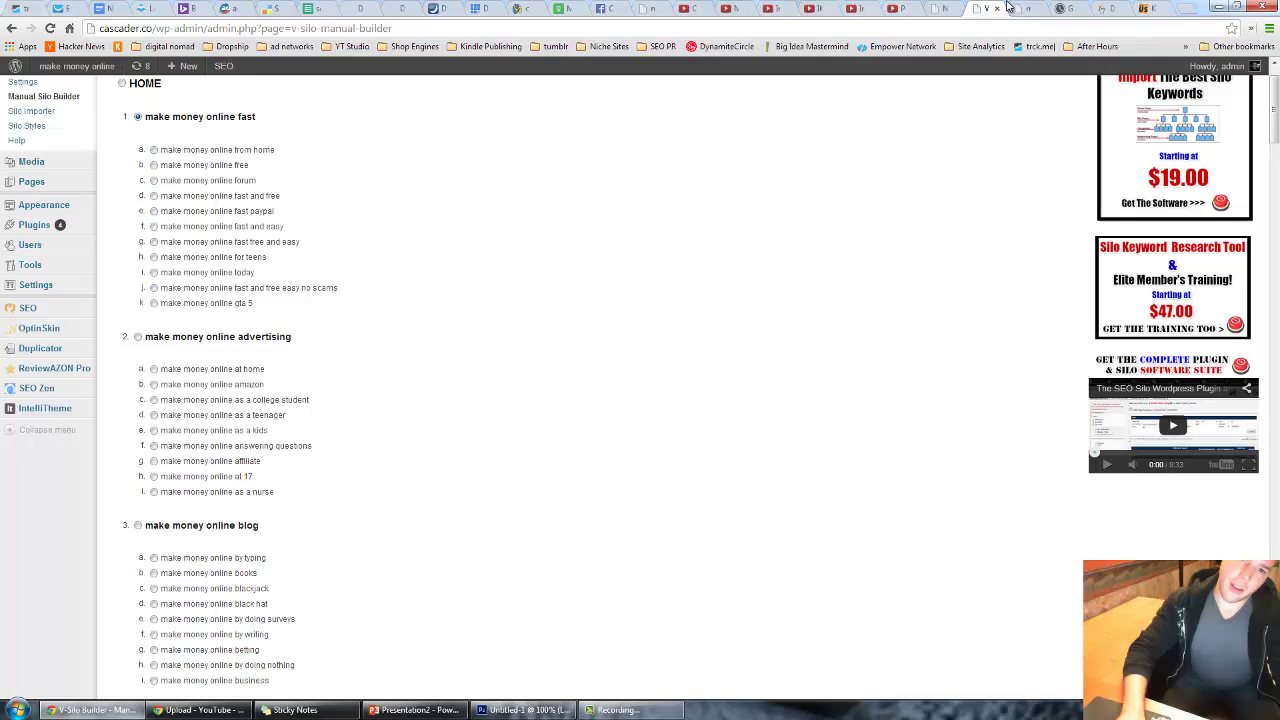
pyautogui.hotkey('ctrl', 'Tab')
pyautogui.scroll(-3, 812, 325)
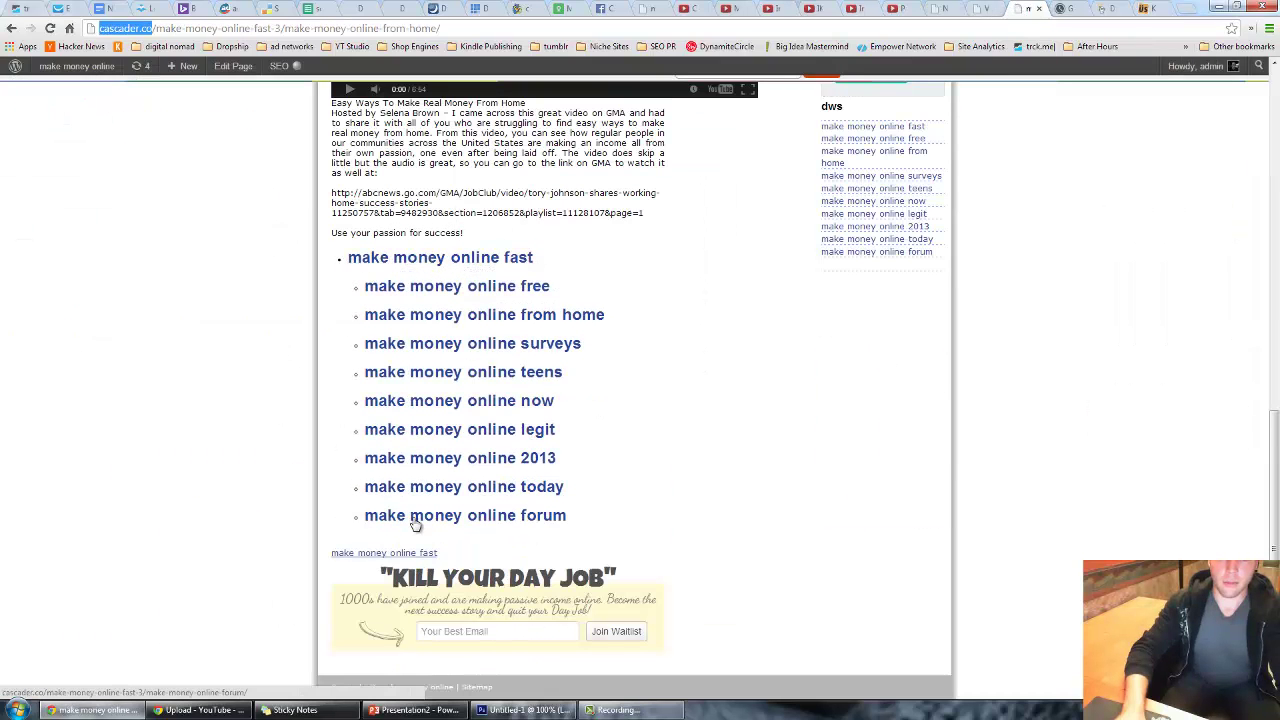
# - Reload the make money online teens subpage and review its opt-in banner and video
pyautogui.press('F5')
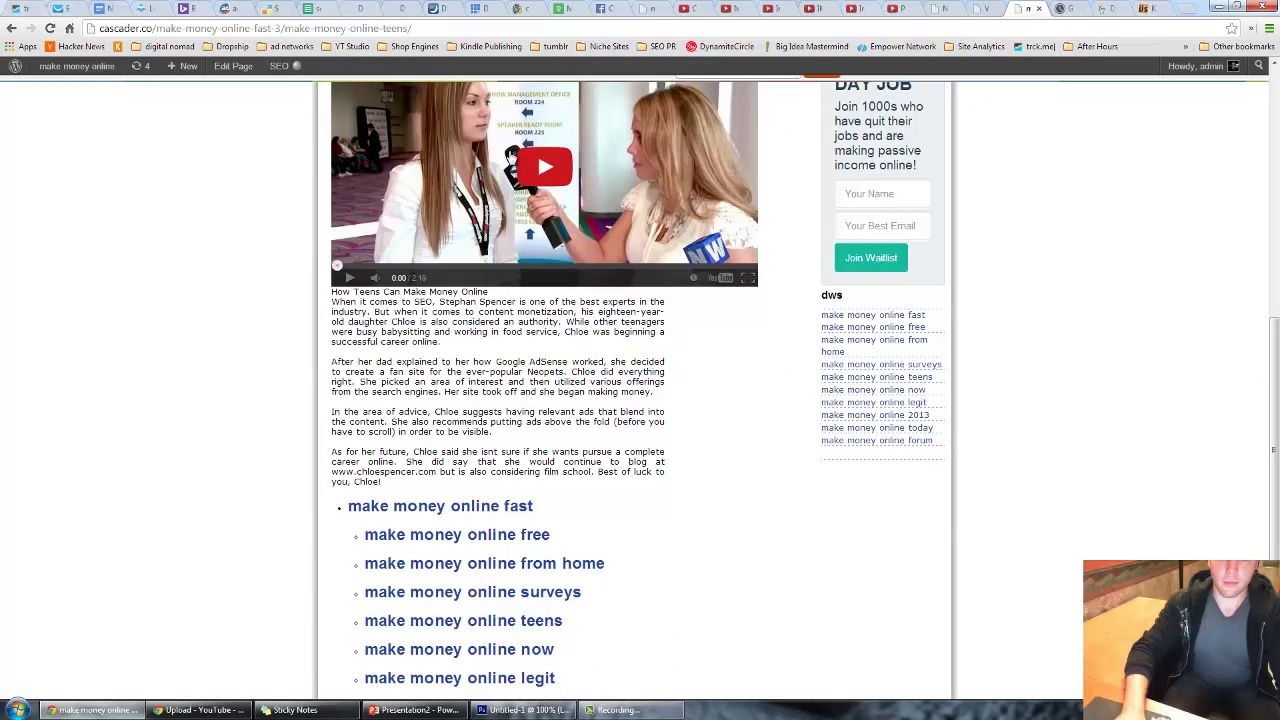
pyautogui.scroll(-5, 385, 390)
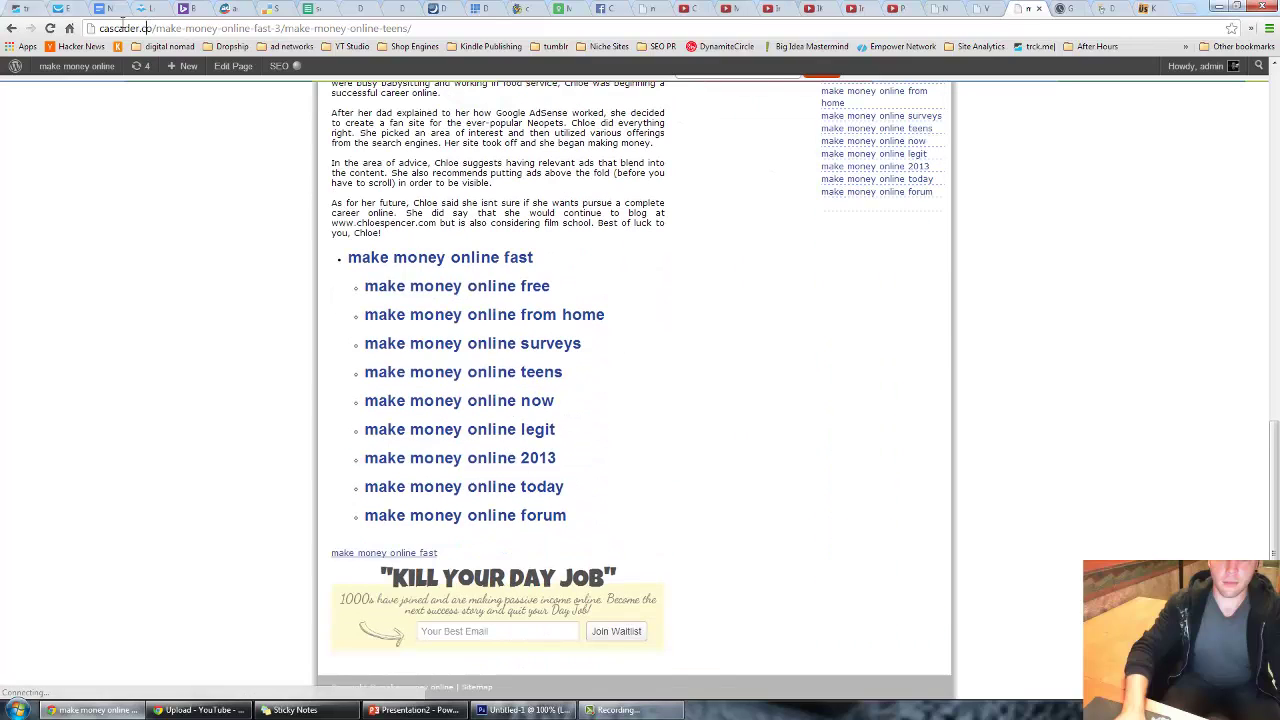
pyautogui.moveTo(98, 28); pyautogui.dragTo(154, 28)
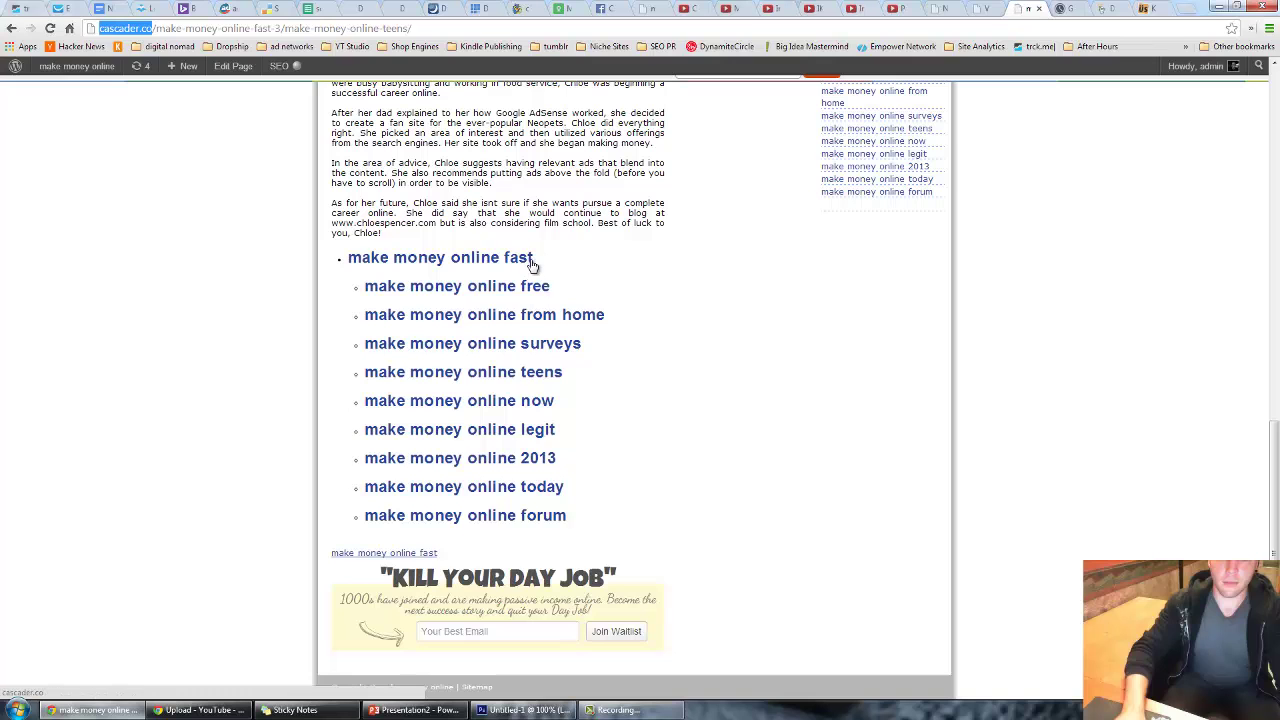
pyautogui.scroll(4, 556, 320)
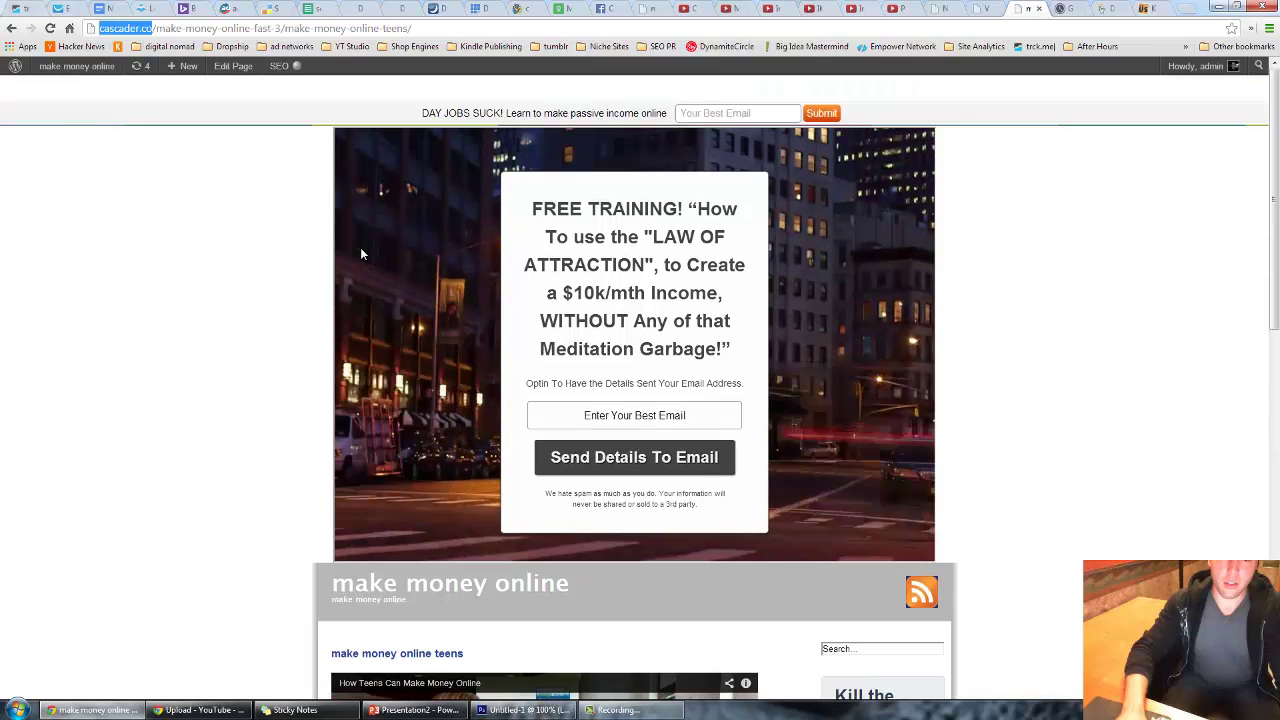
pyautogui.click(152, 30)
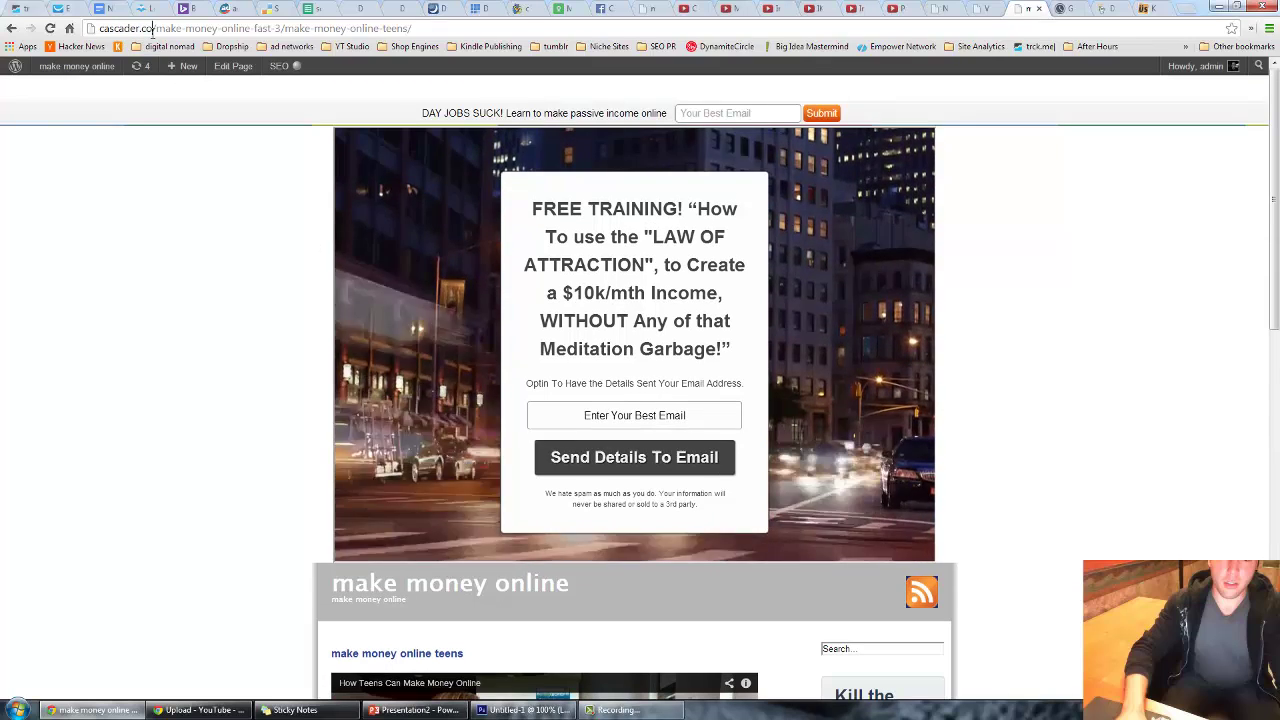
pyautogui.moveTo(152, 30); pyautogui.dragTo(100, 30)
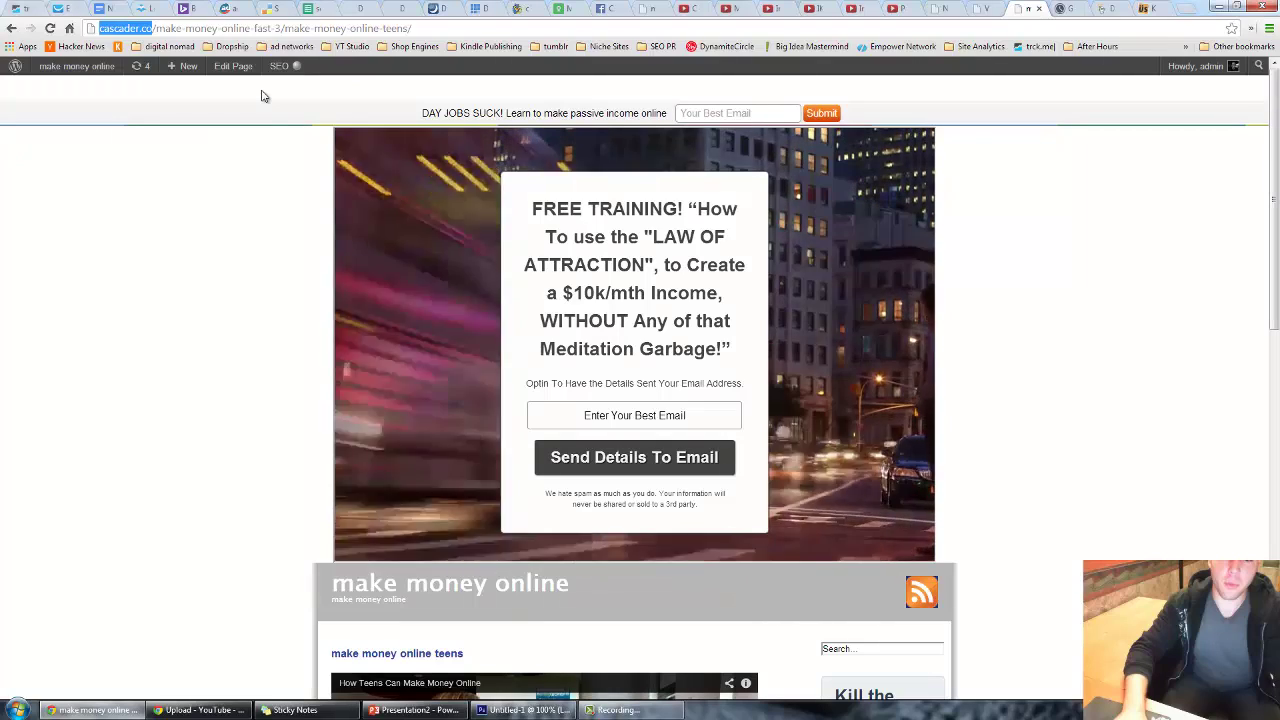
pyautogui.scroll(-3, 489, 163)
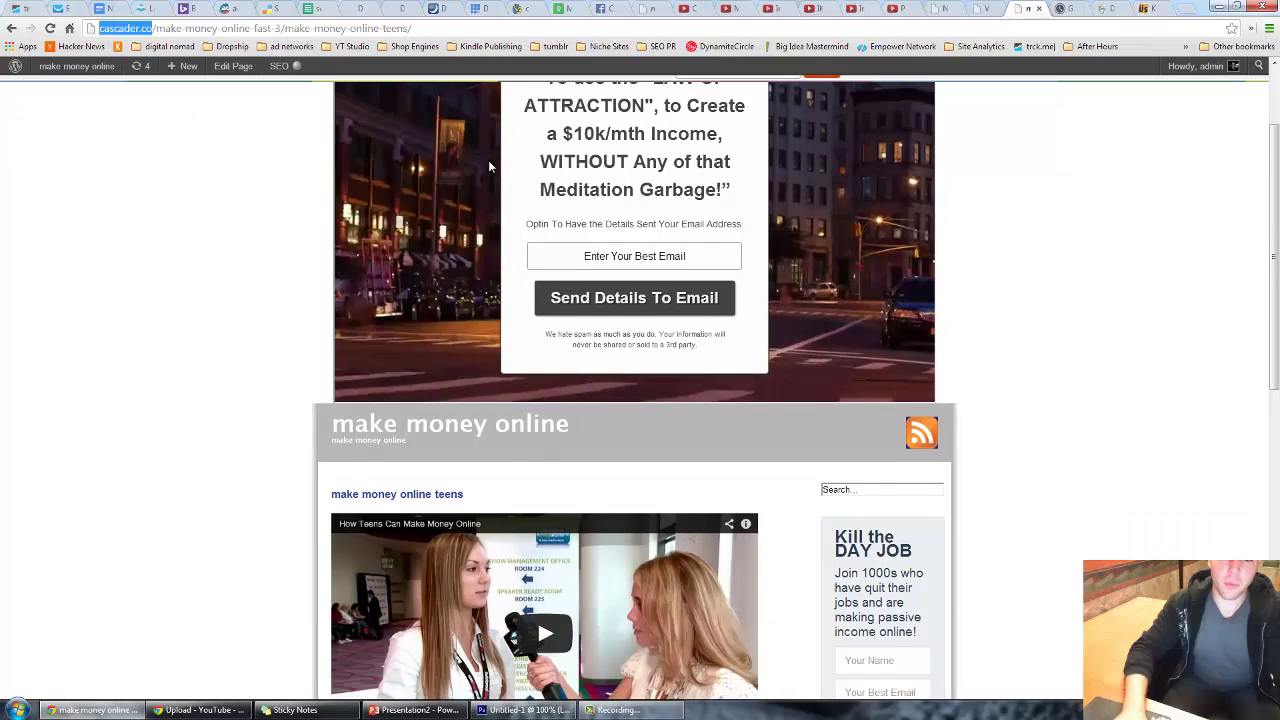
pyautogui.scroll(-2, 489, 165)
pyautogui.scroll(2, 491, 170)
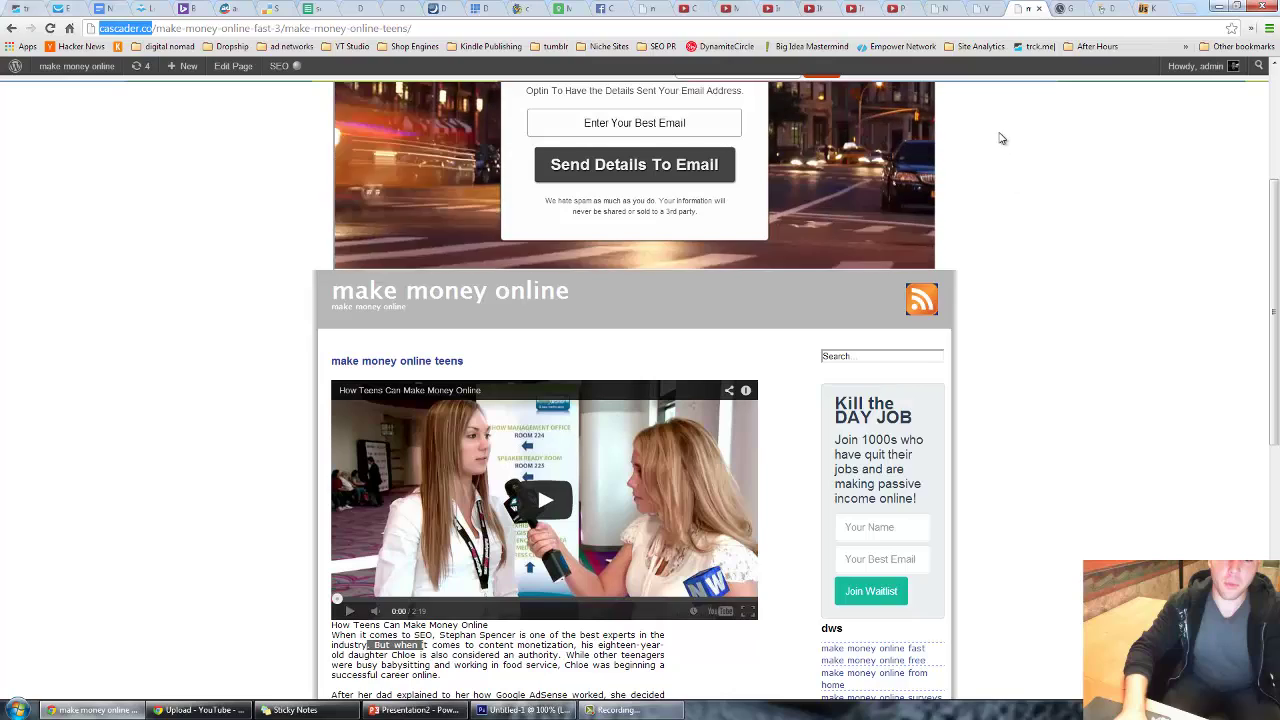
pyautogui.scroll(4, 966, 200)
pyautogui.scroll(-5, 966, 200)
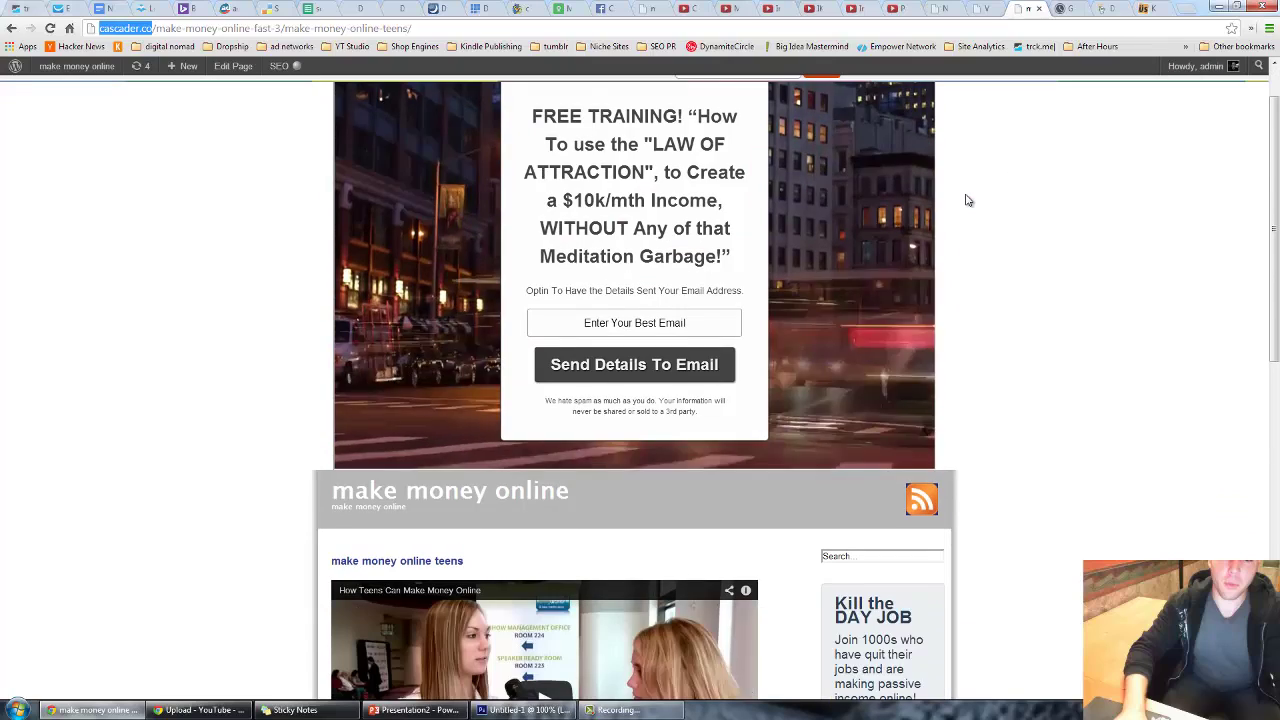
pyautogui.scroll(-3, 966, 200)
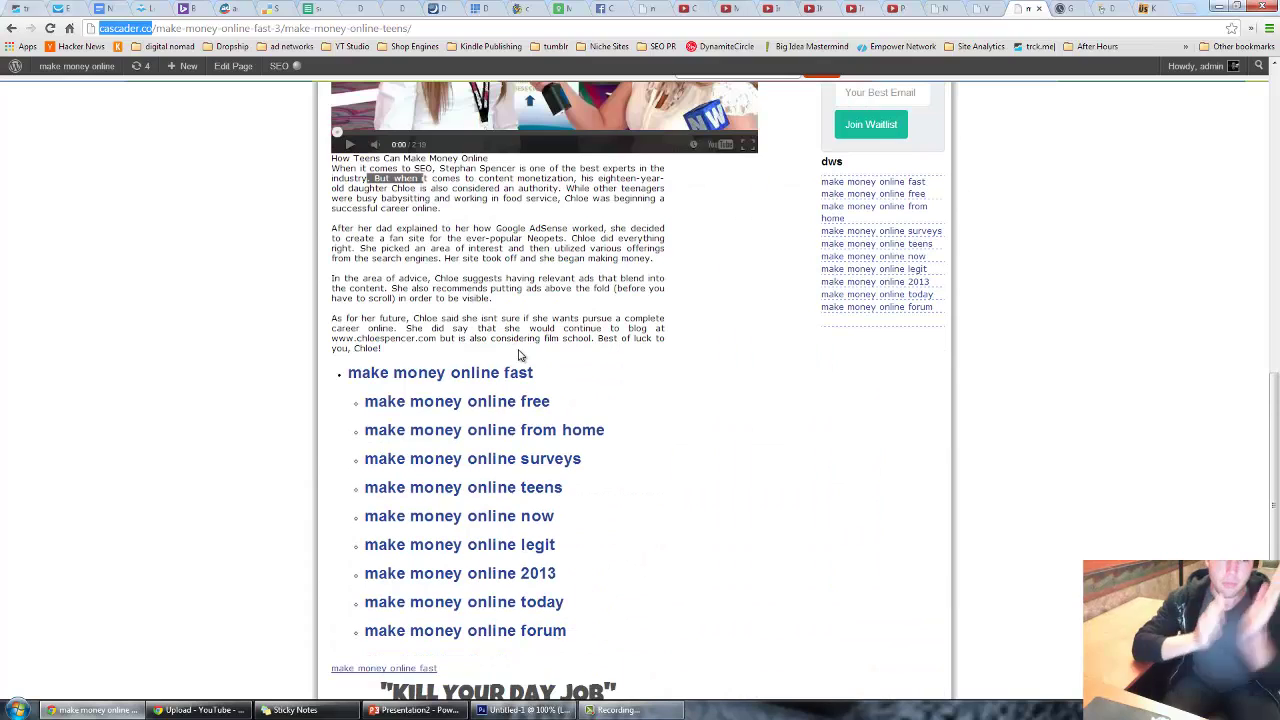
# - Select and then clear the article's closing paragraphs
pyautogui.moveTo(414, 352); pyautogui.dragTo(360, 236)
pyautogui.click(395, 198)
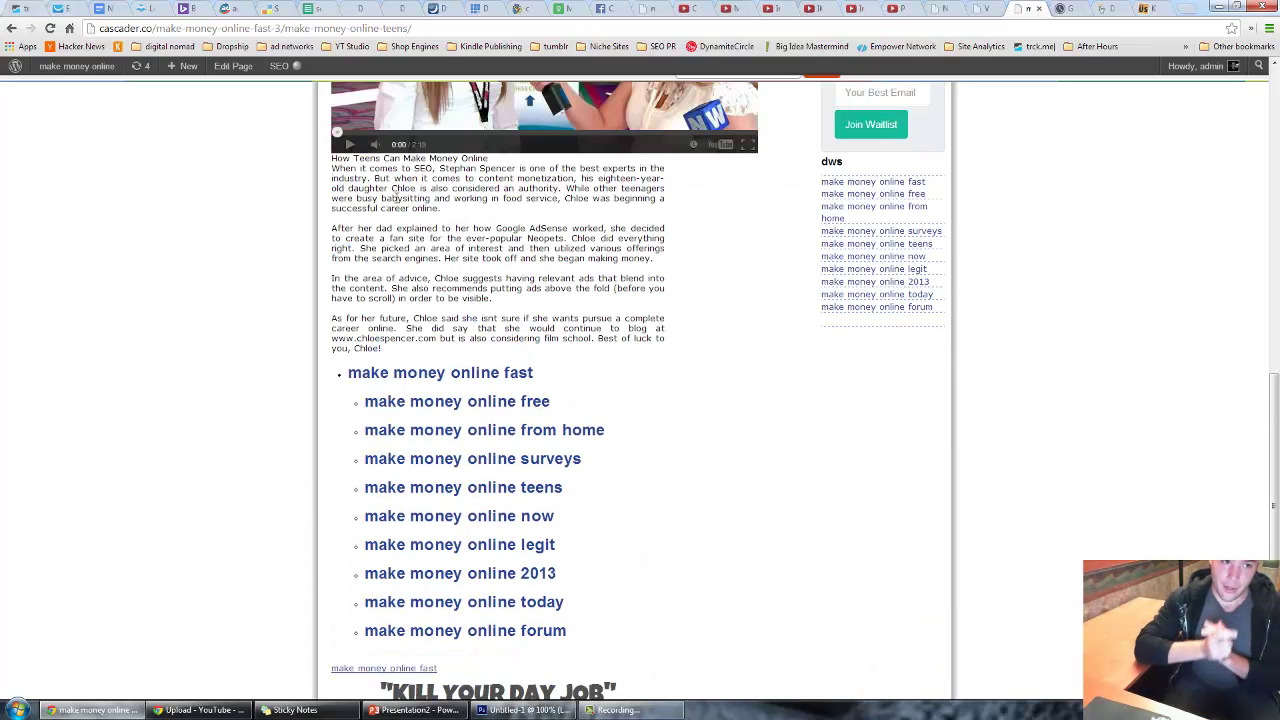
pyautogui.scroll(-1, 507, 258)
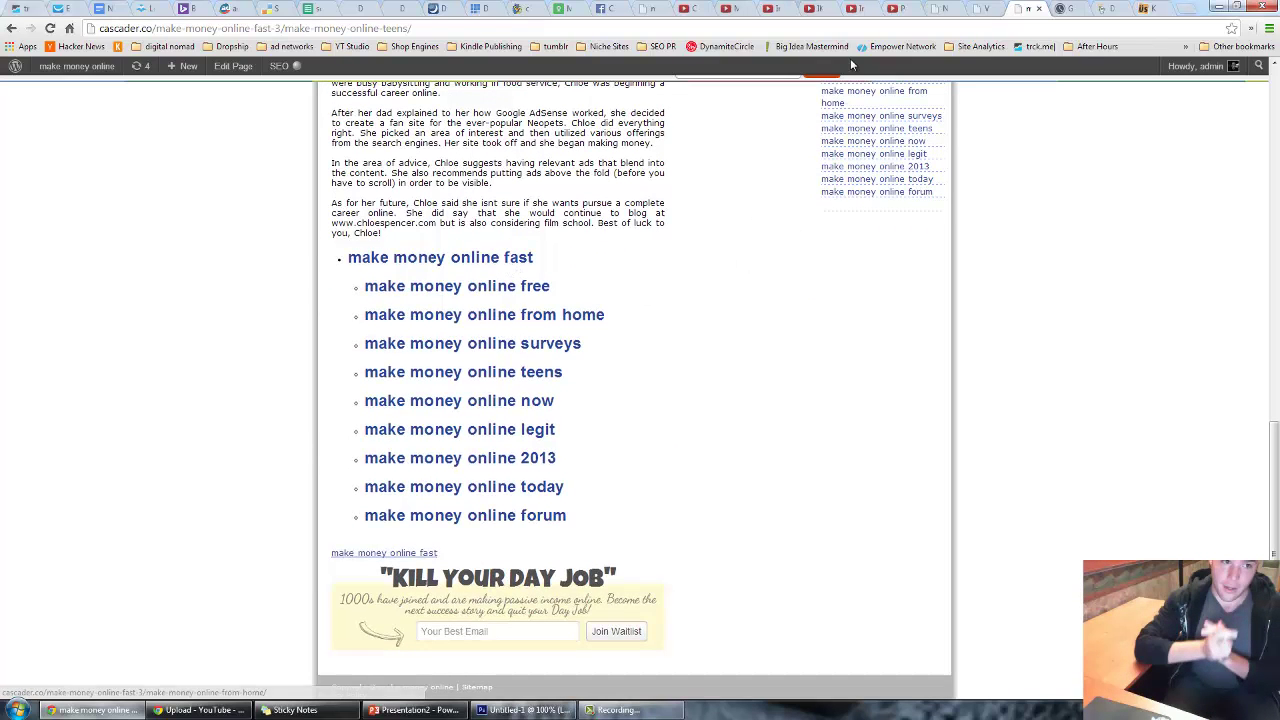
# - Check the V-Silo Builder and ExpiredDomains.net tabs, ending back on Ubersuggest's Copy & Paste box
pyautogui.click(955, 8)
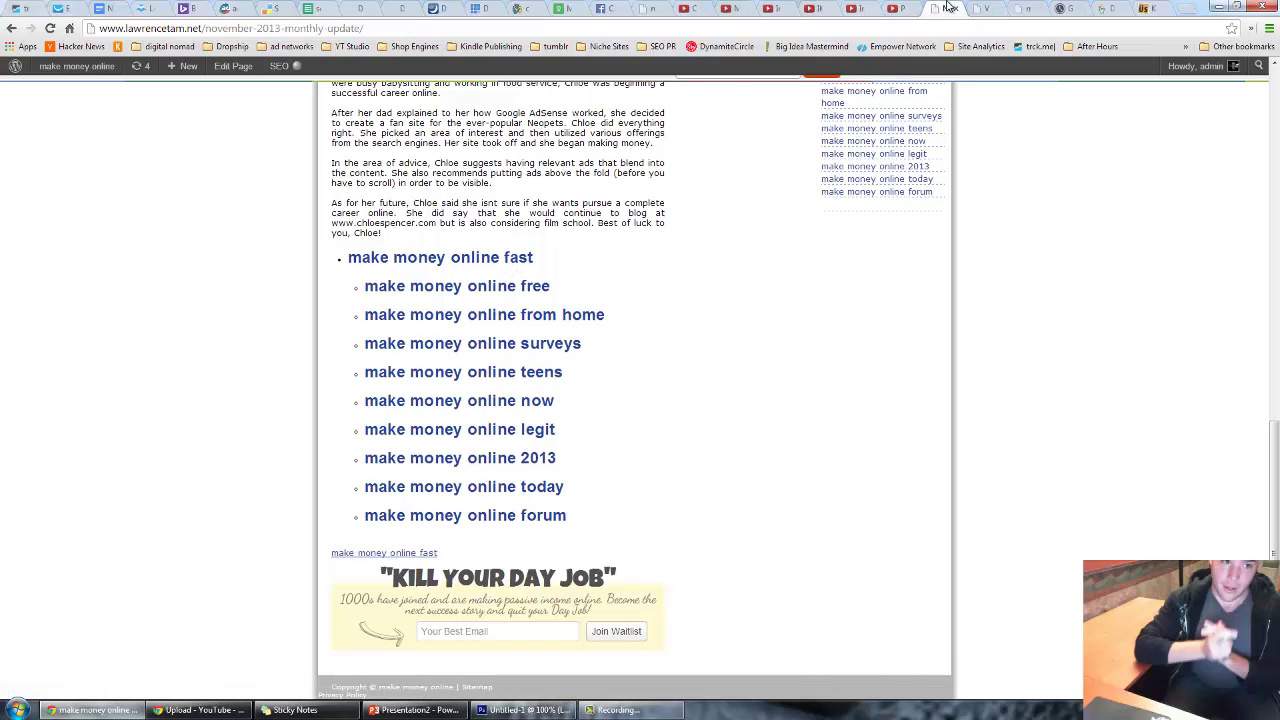
pyautogui.click(985, 8)
pyautogui.scroll(1, 168, 174)
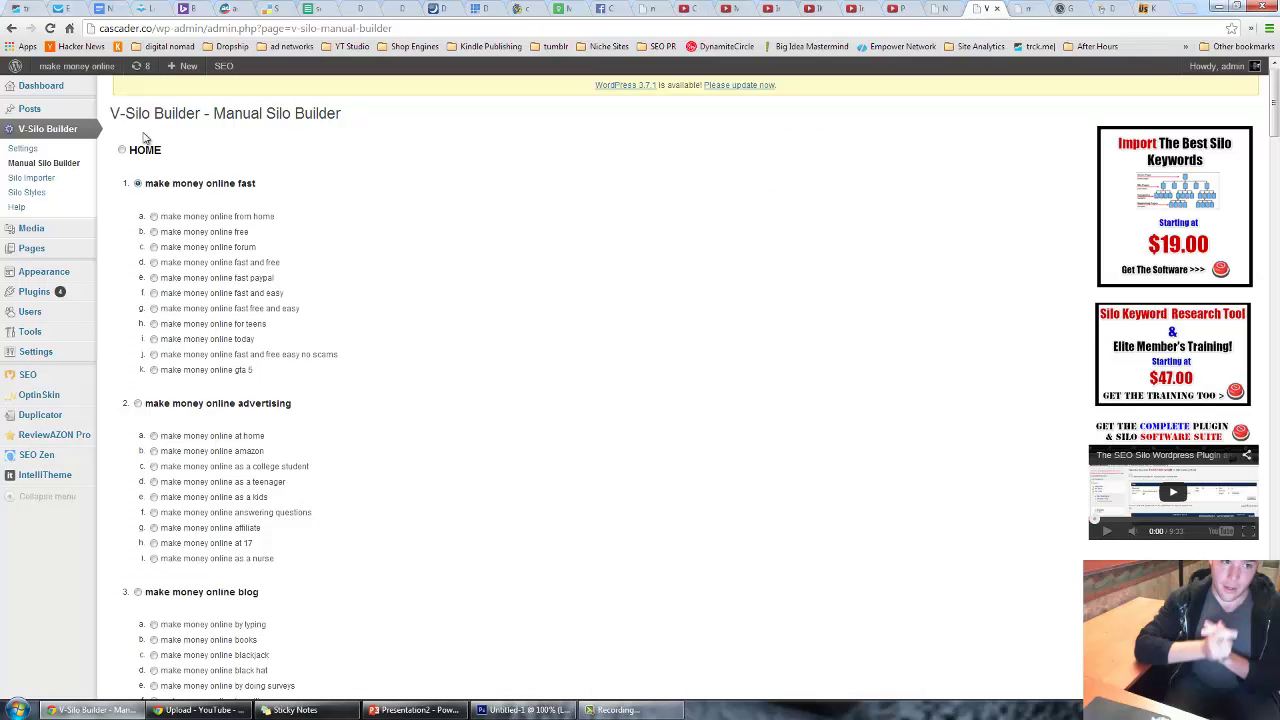
pyautogui.click(1025, 8)
pyautogui.click(1066, 8)
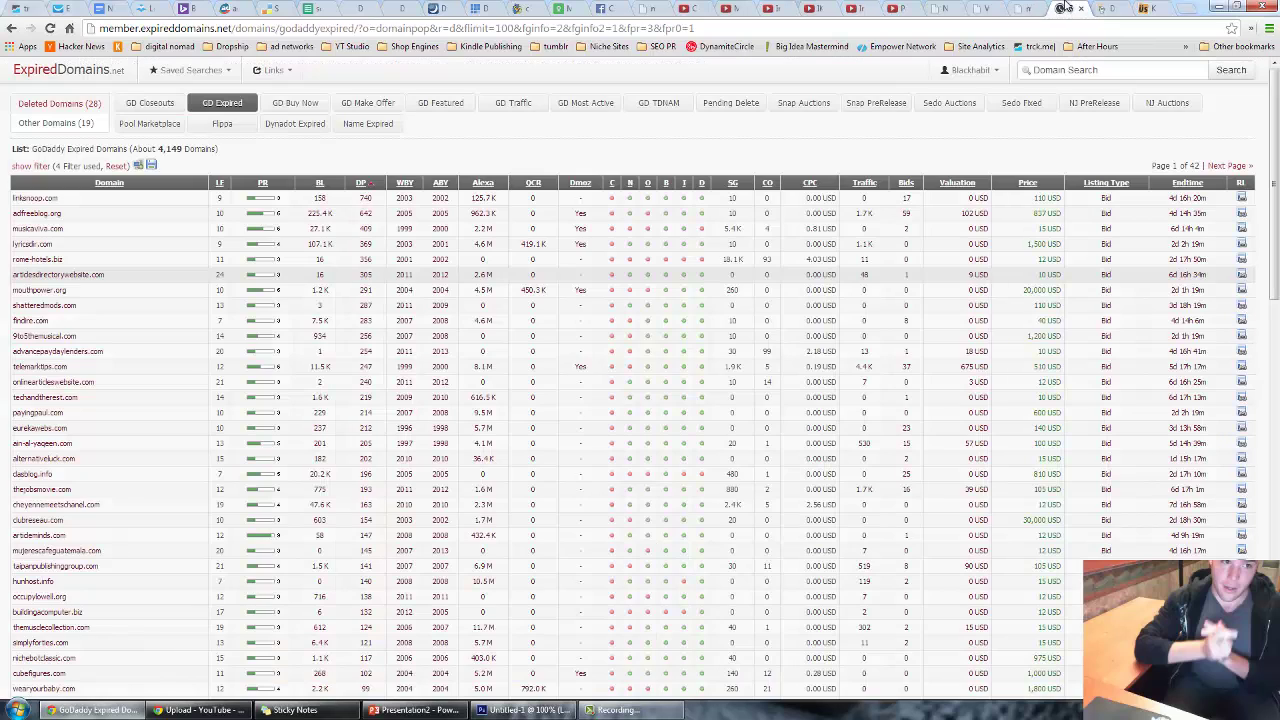
pyautogui.moveTo(141, 29); pyautogui.dragTo(232, 29)
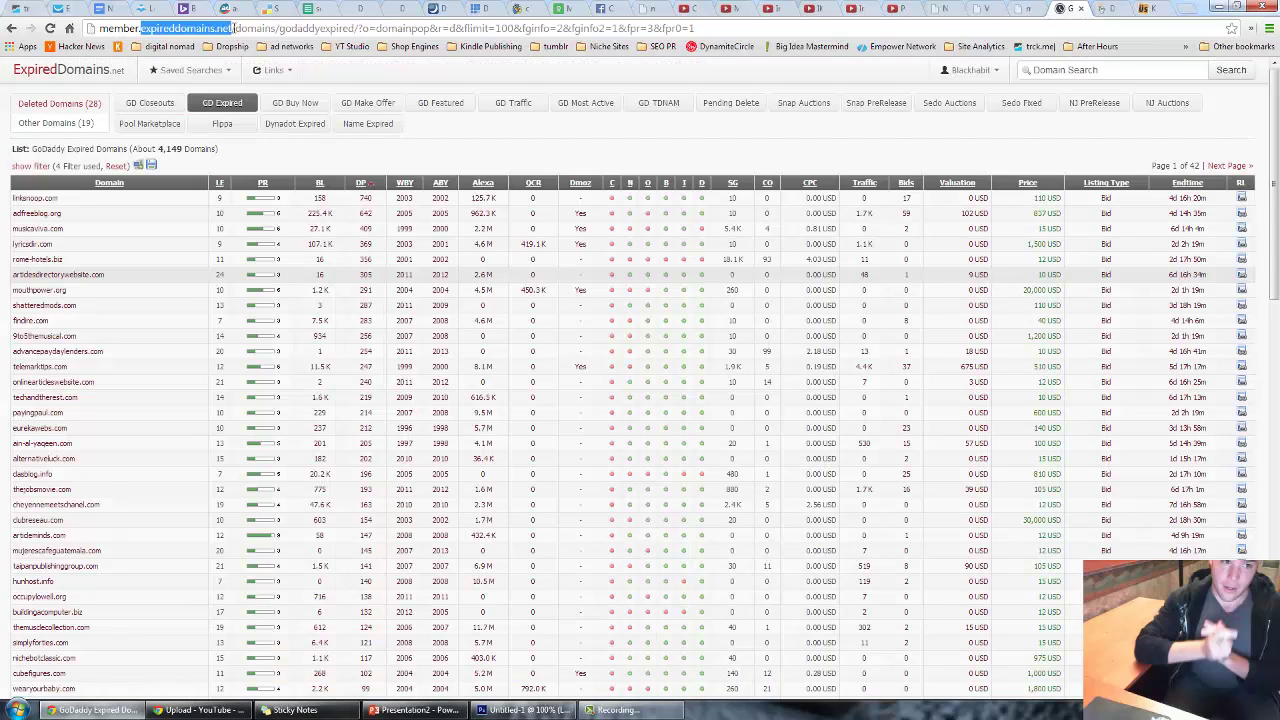
pyautogui.click(1150, 7)
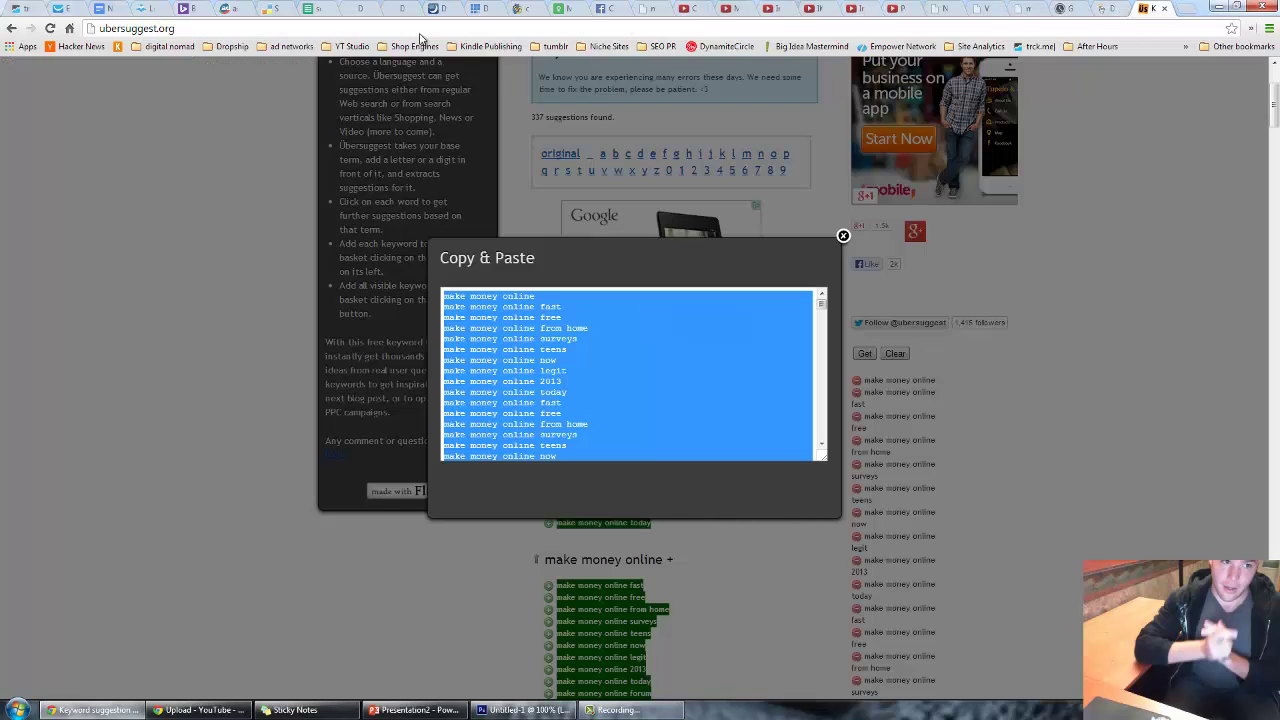
pyautogui.click(136, 28)
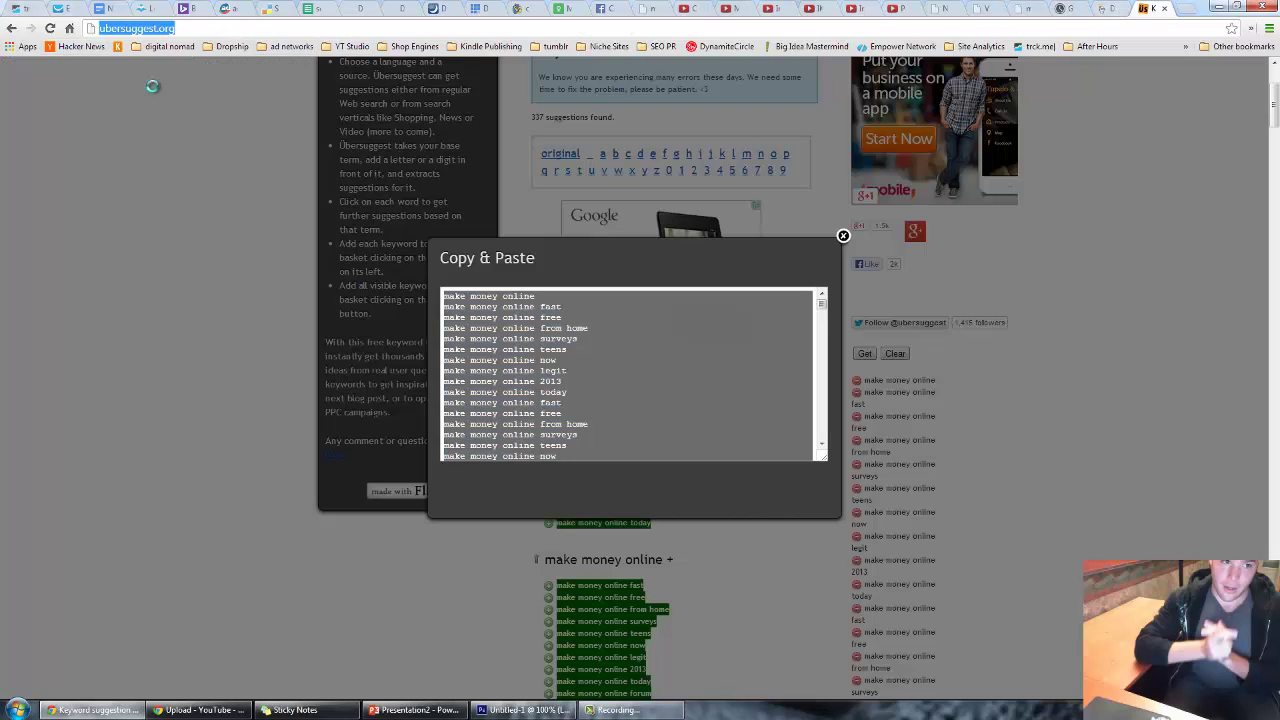